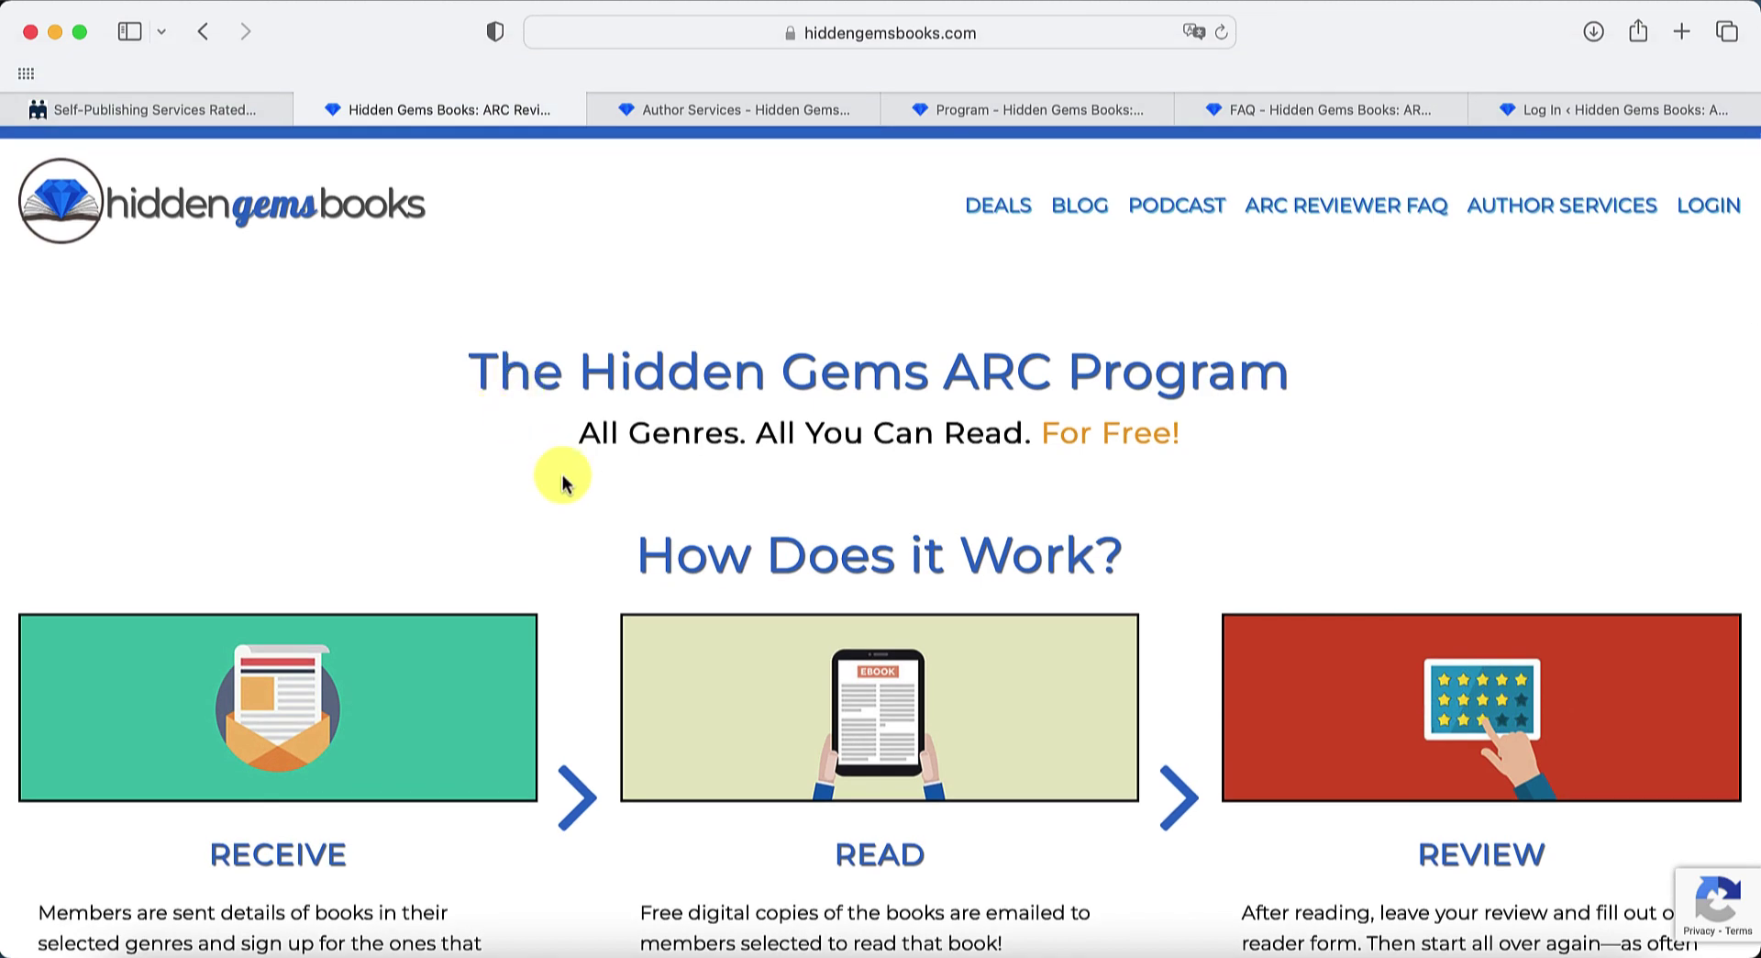
- Review the receive, read and review stages in the "How Does it Work?" section of the Hidden Gems ARC Program page
scroll(526, 496, "down", 5)
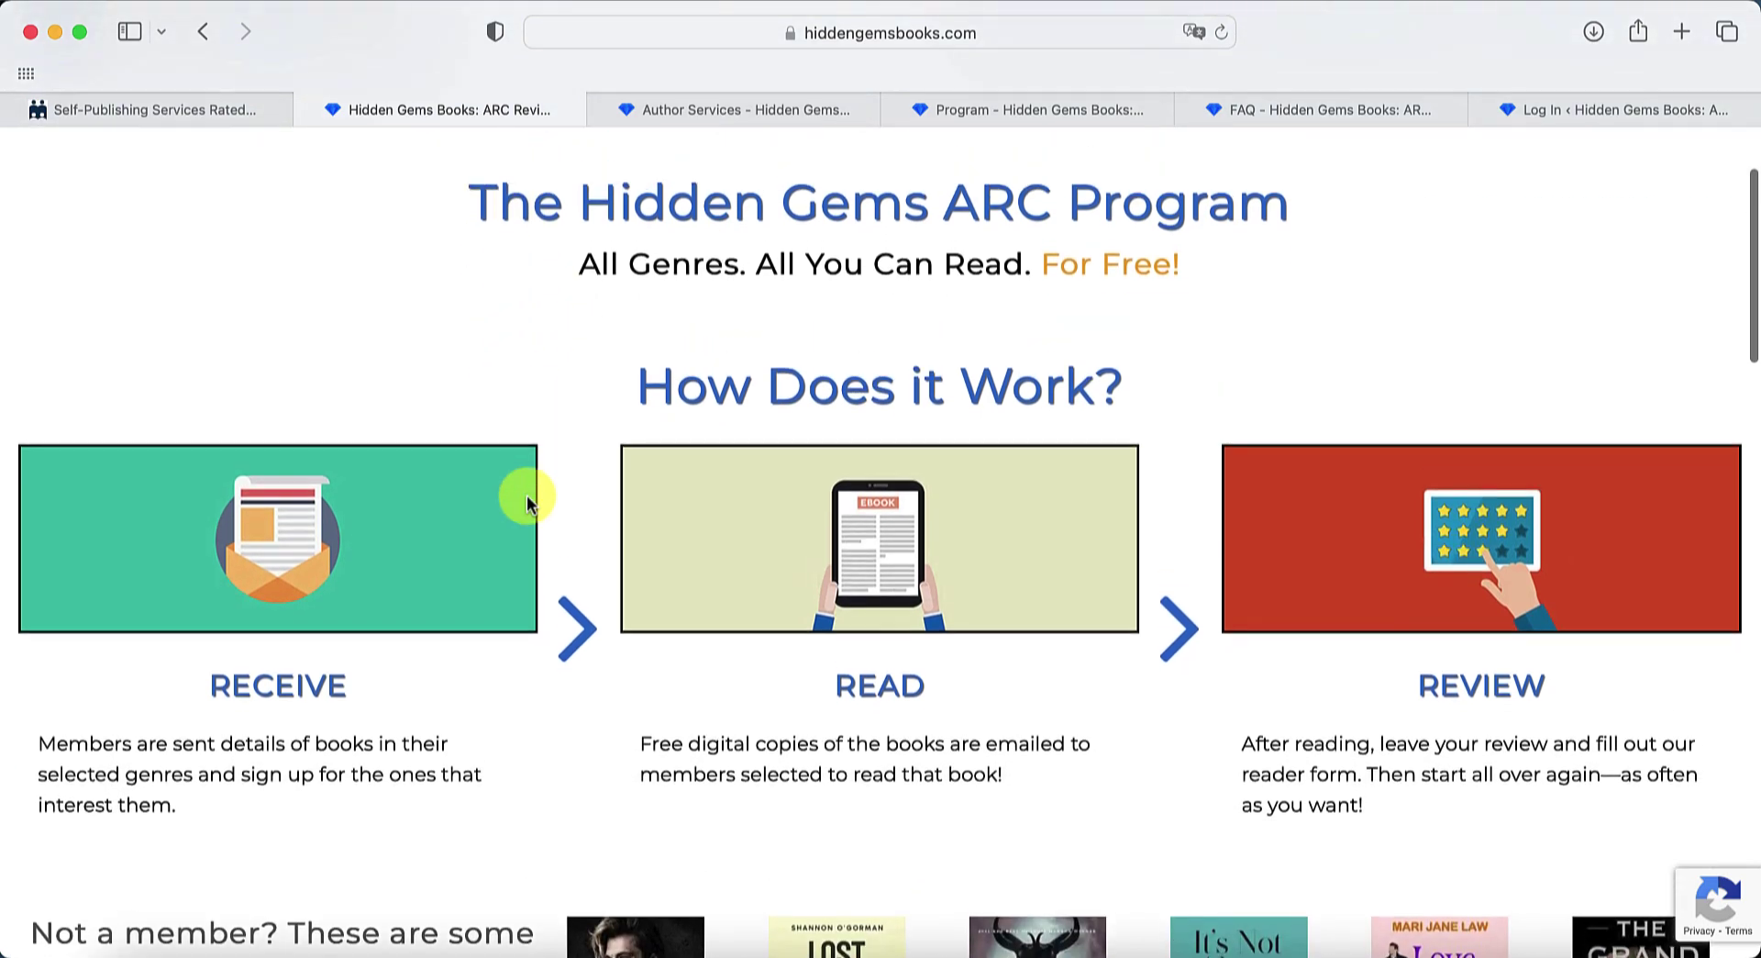
scroll(525, 495, "up", 5)
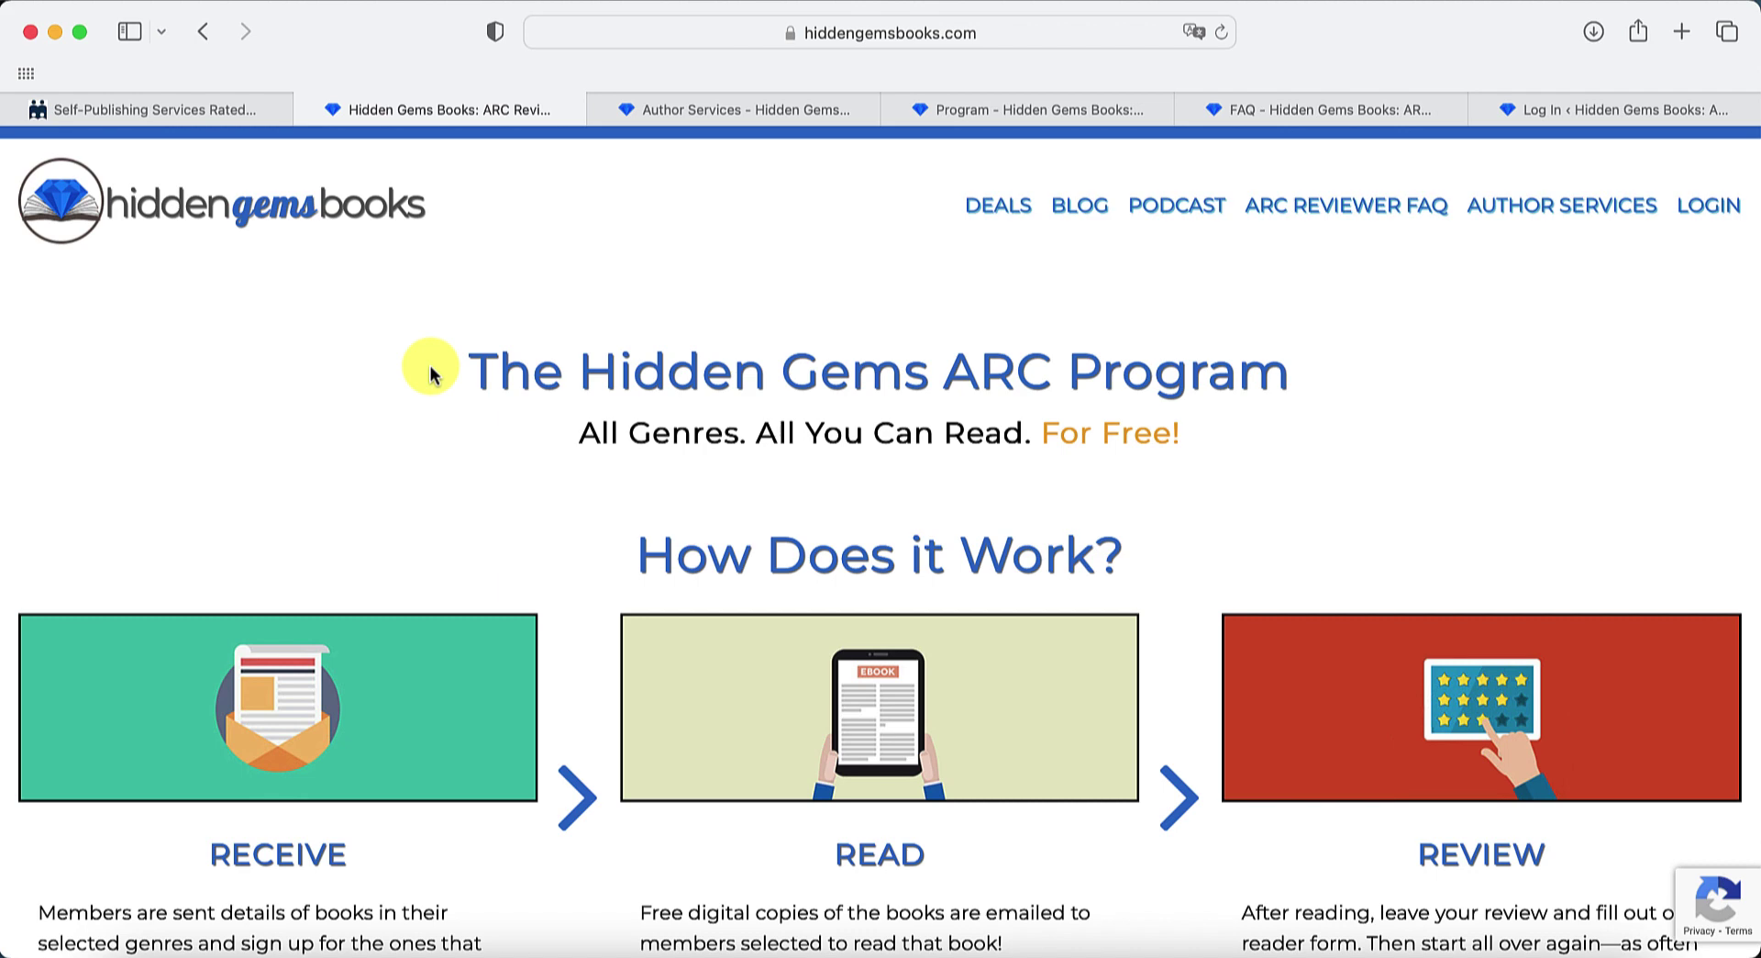
scroll(431, 374, "down", 3)
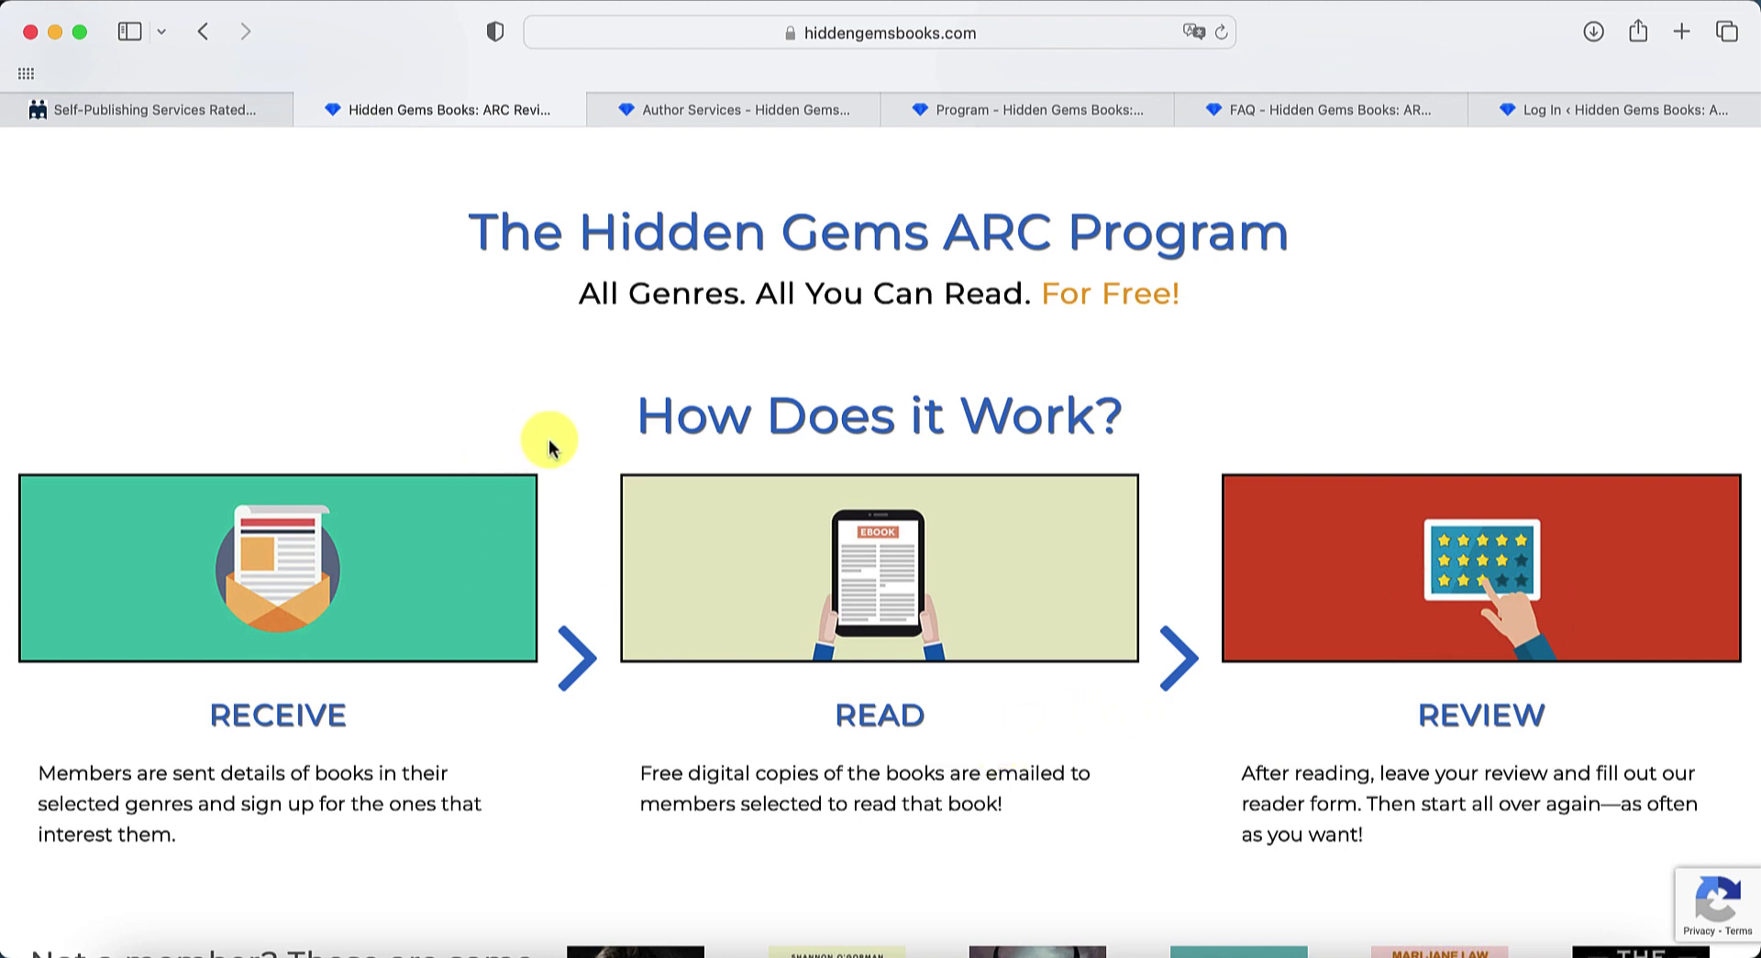
scroll(548, 445, "up", 3)
- Open the Author Services page and look through the services offered, down to the ARC Program description
left_click(749, 116)
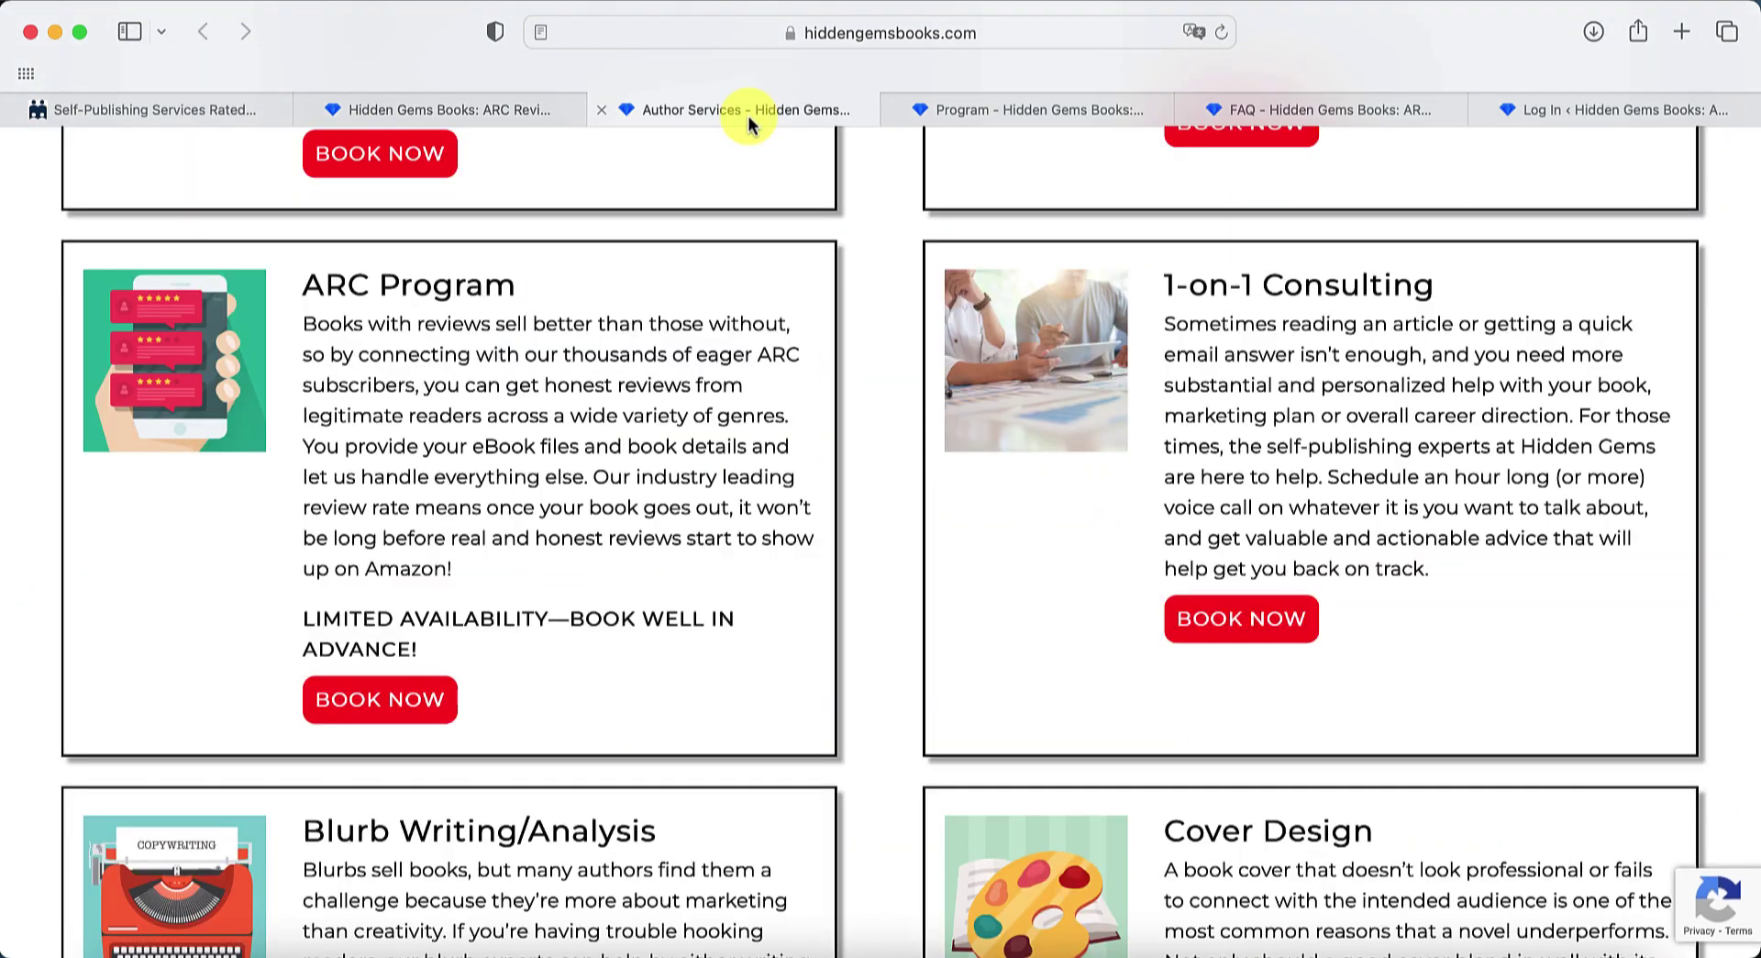
scroll(25, 514, "up", 5)
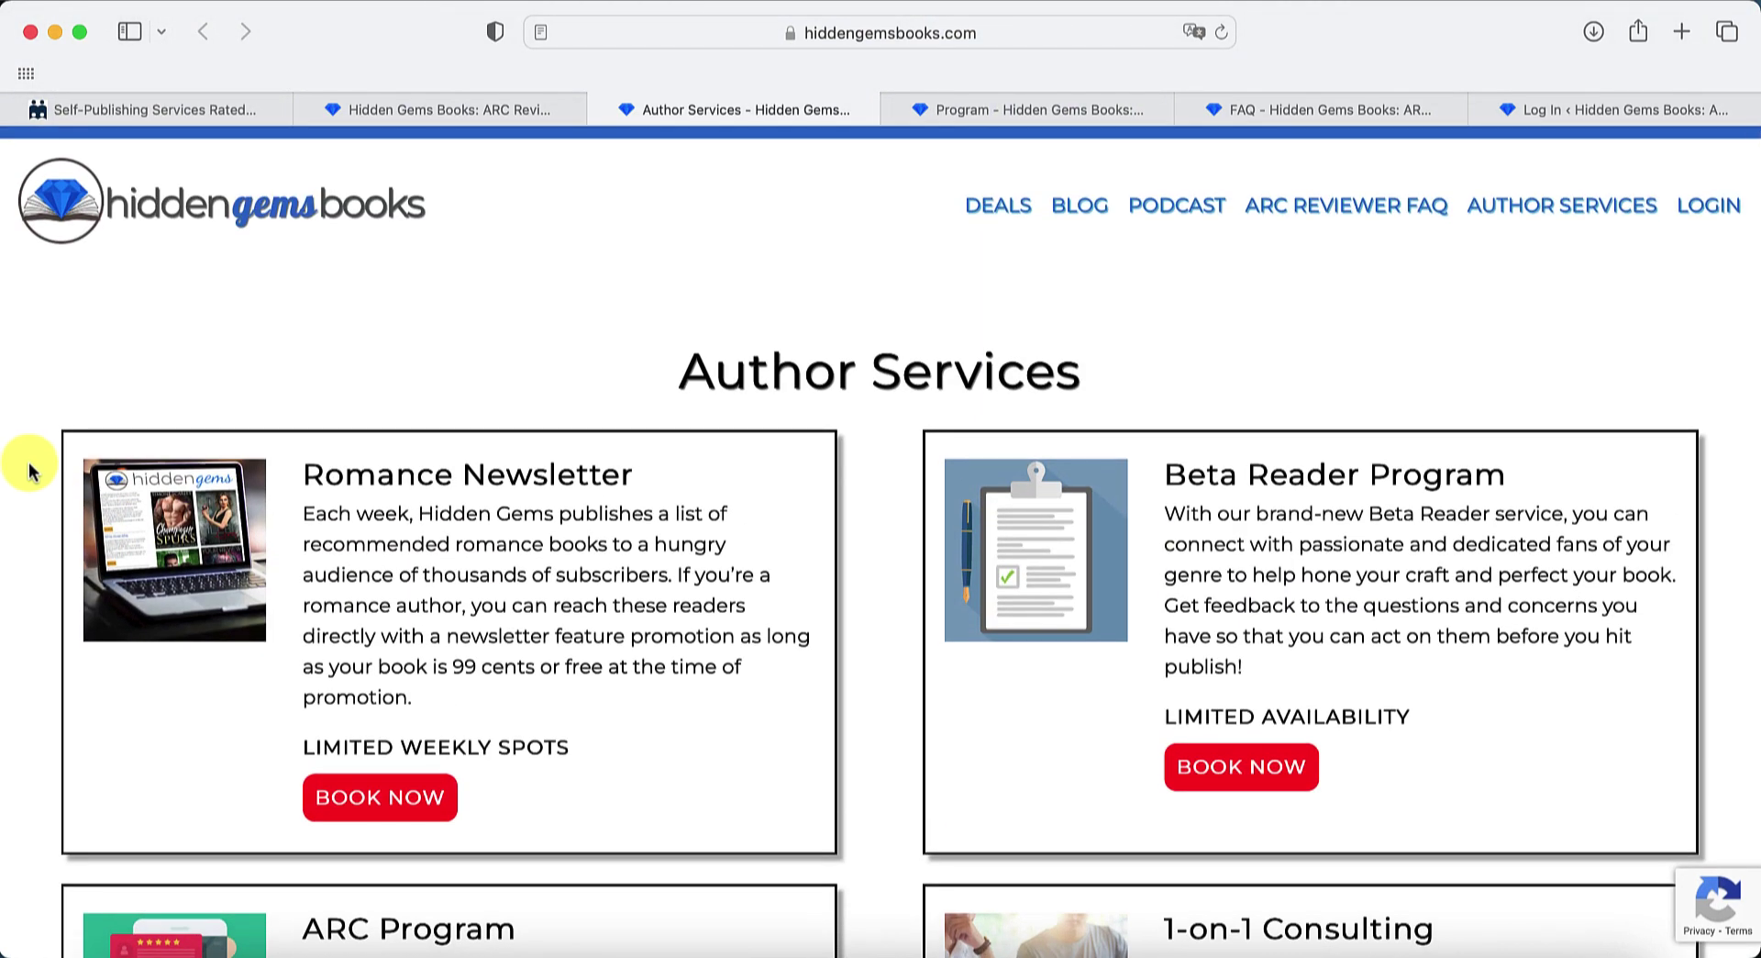
scroll(31, 471, "down", 3)
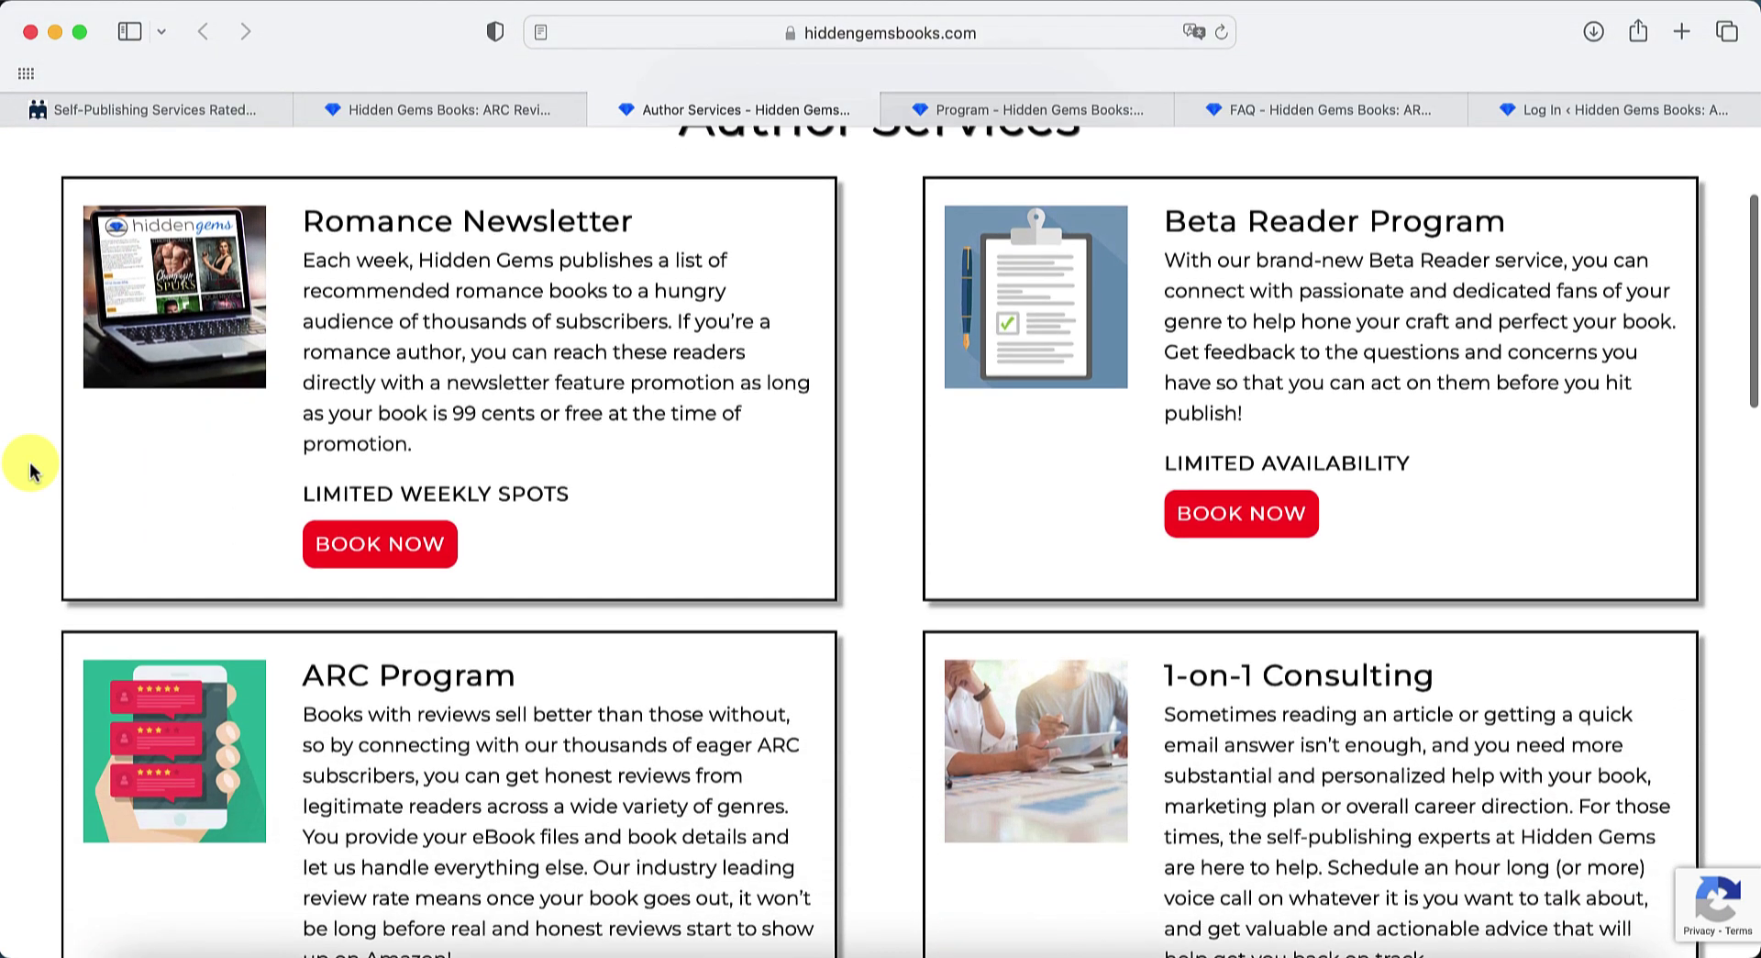
scroll(30, 471, "down", 2)
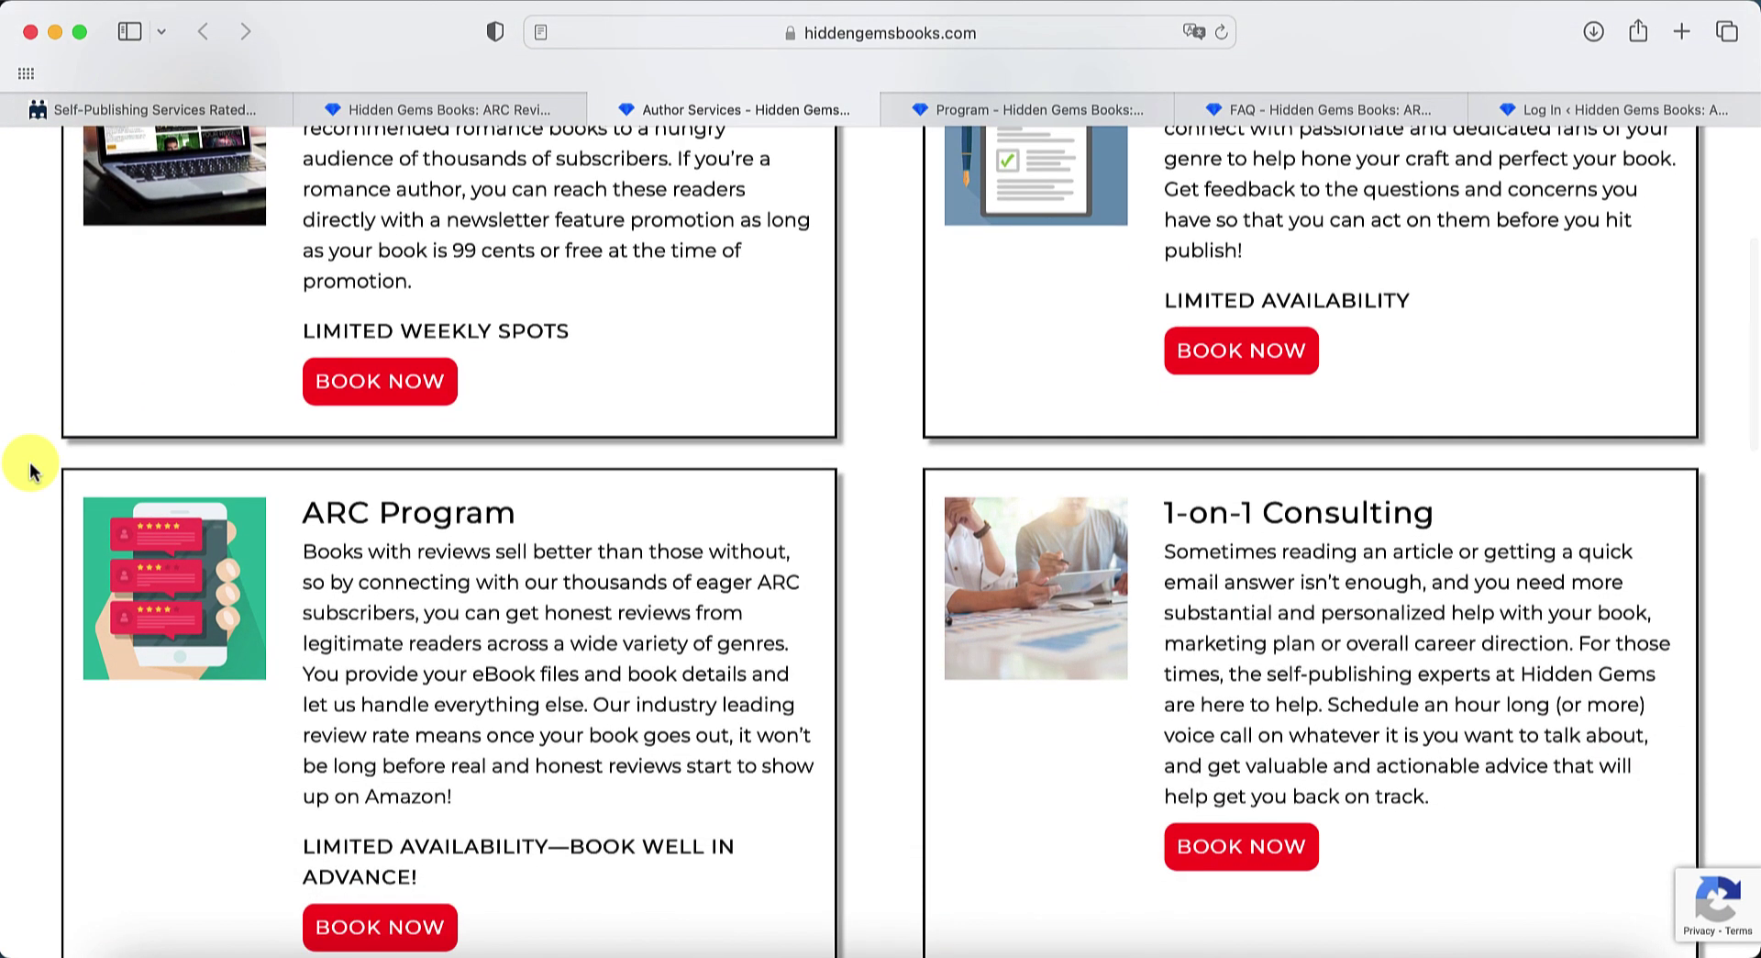
scroll(27, 550, "down", 1)
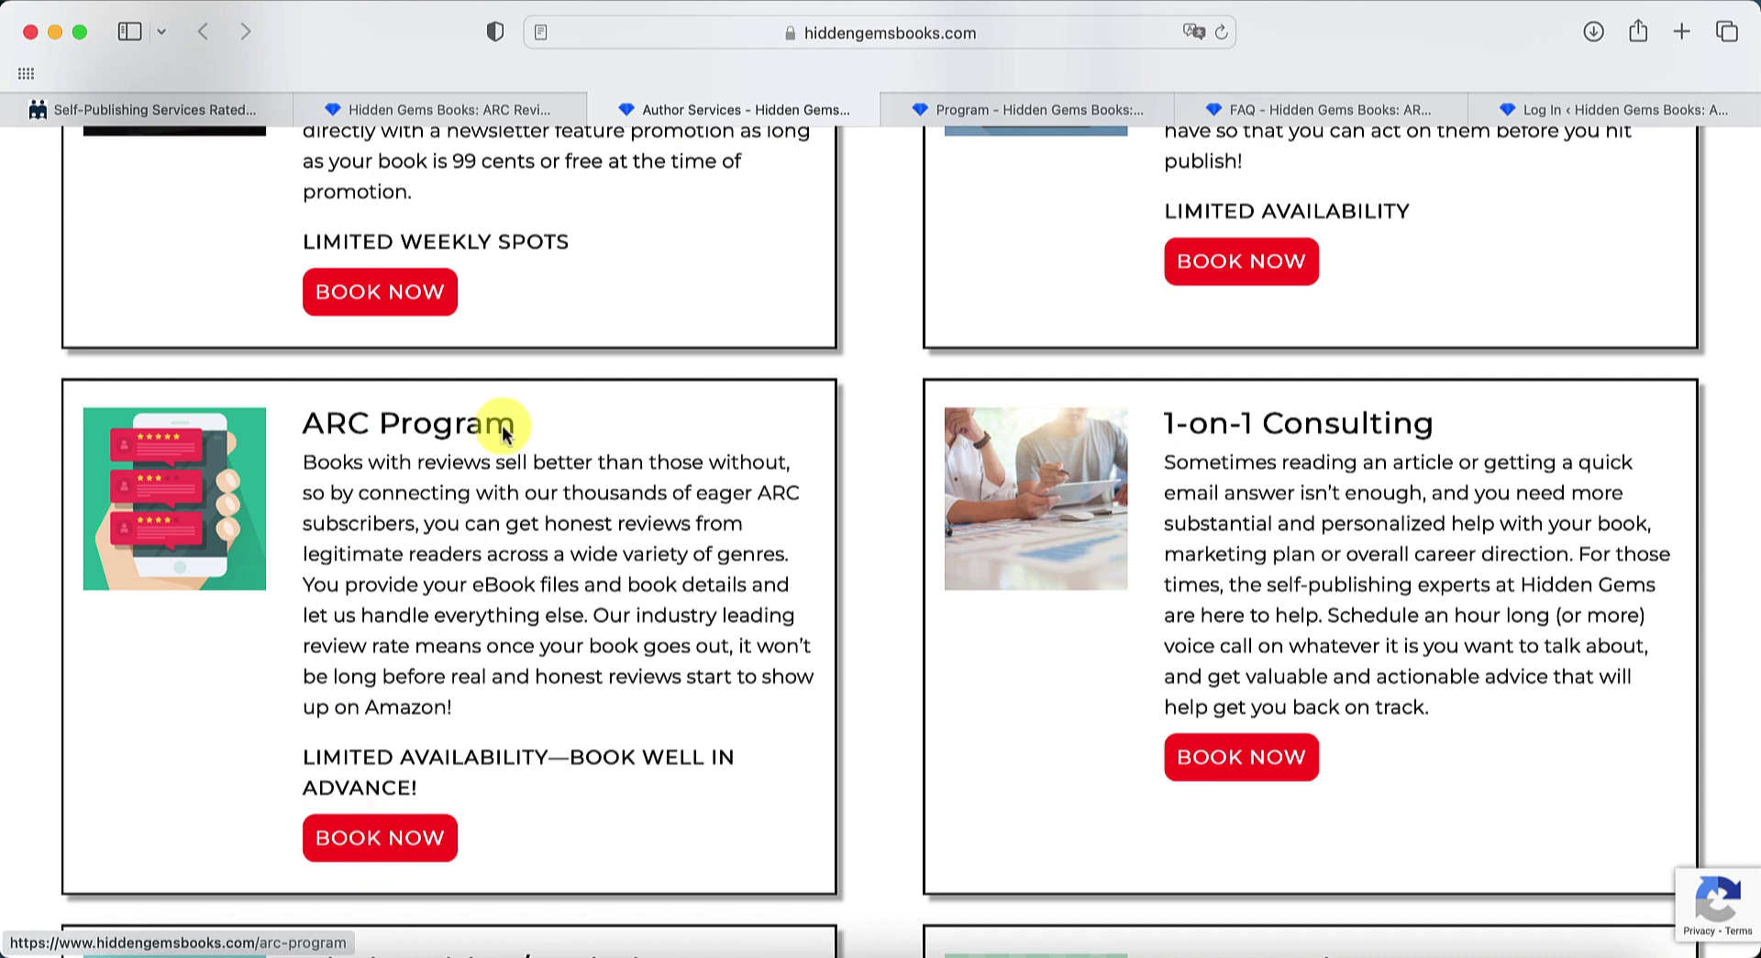
- Open the author ARC Program page and read its introduction, genre instructions and the disclaimer about reviews and refunds
left_click(1010, 110)
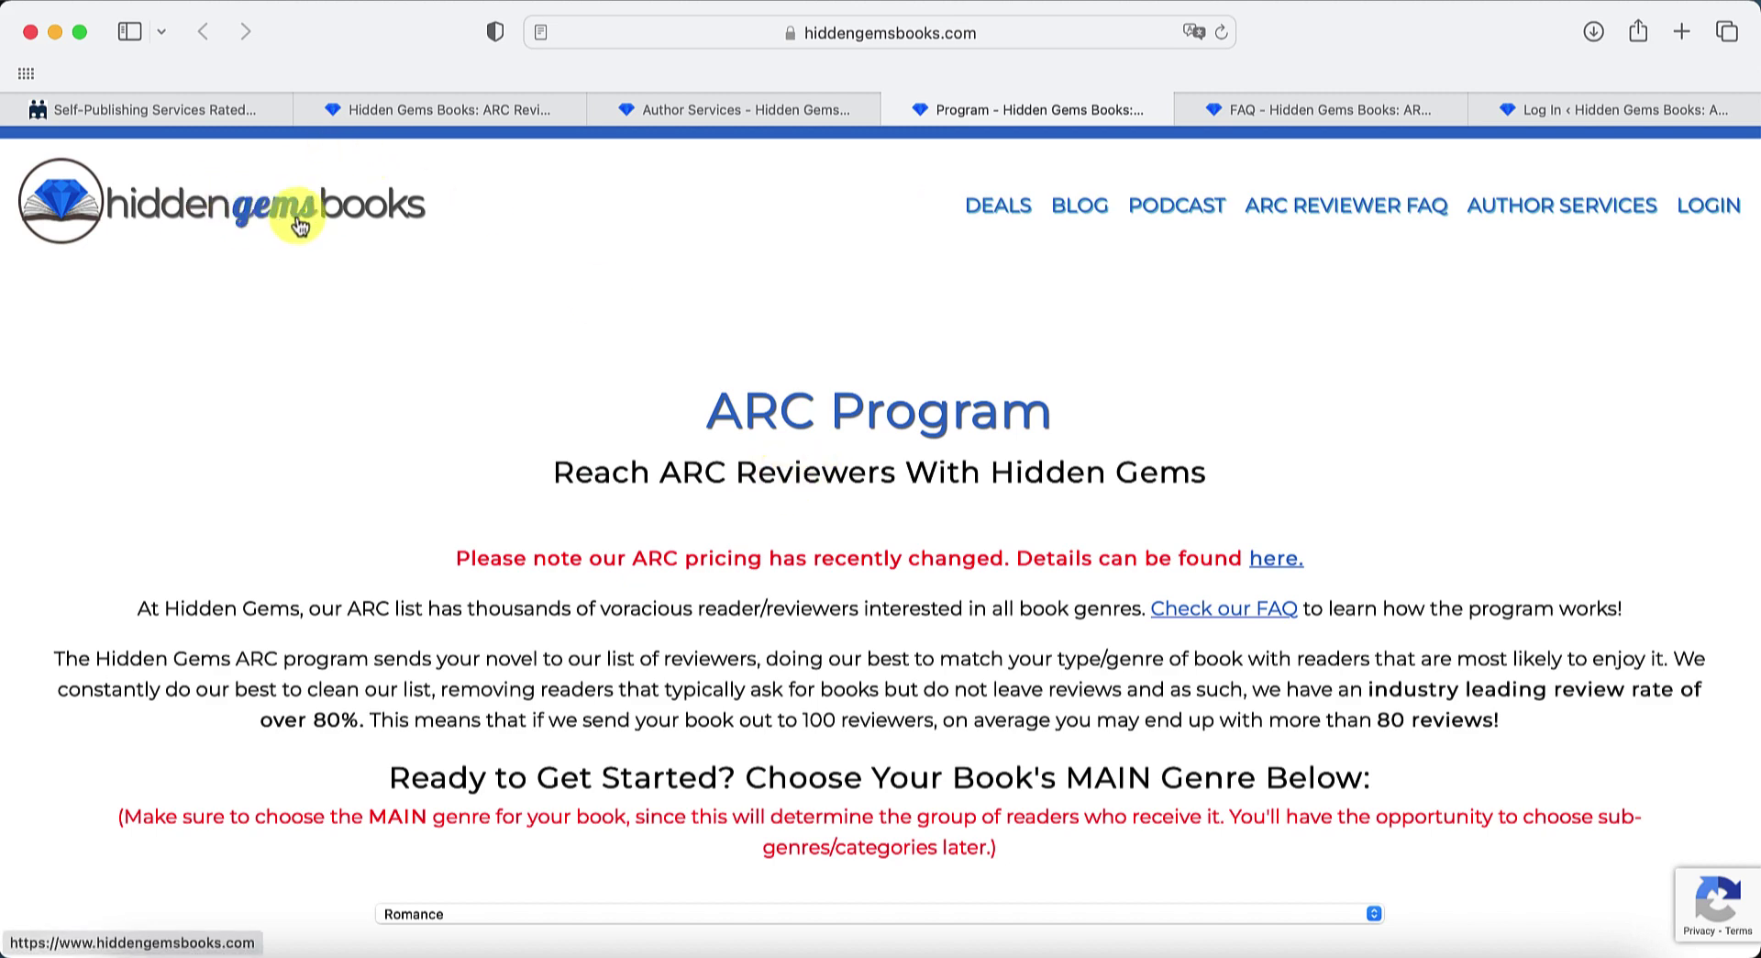
scroll(75, 569, "down", 2)
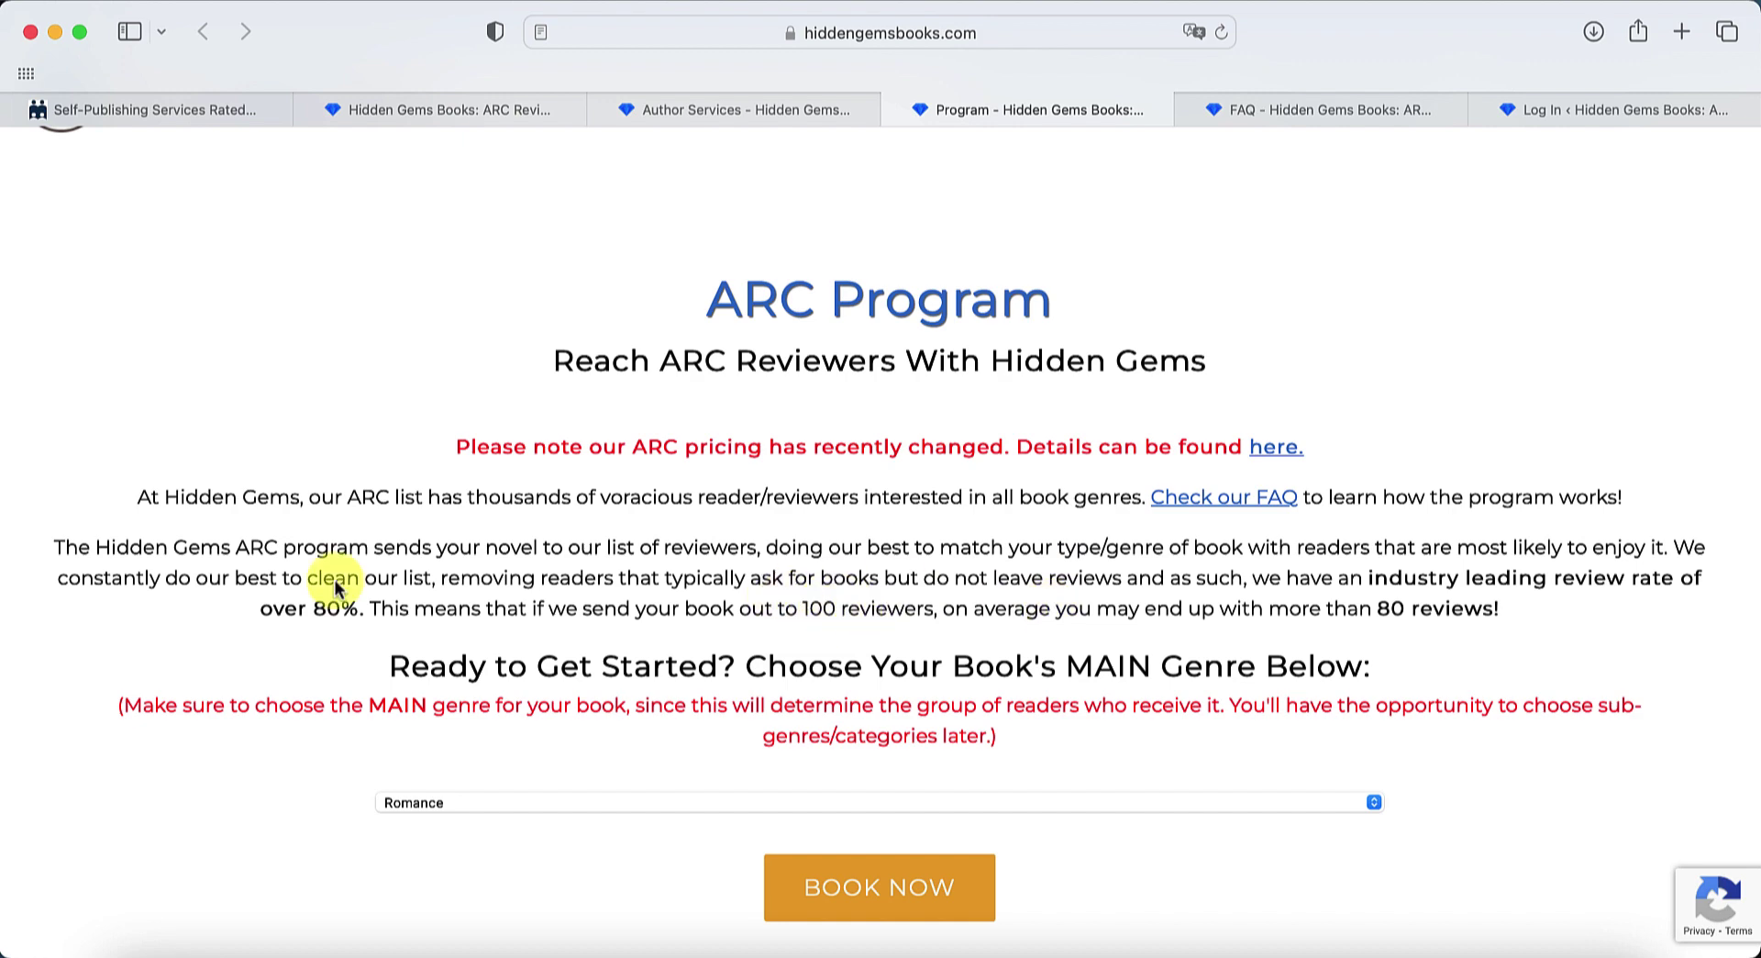
scroll(20, 584, "down", 5)
scroll(20, 583, "down", 1)
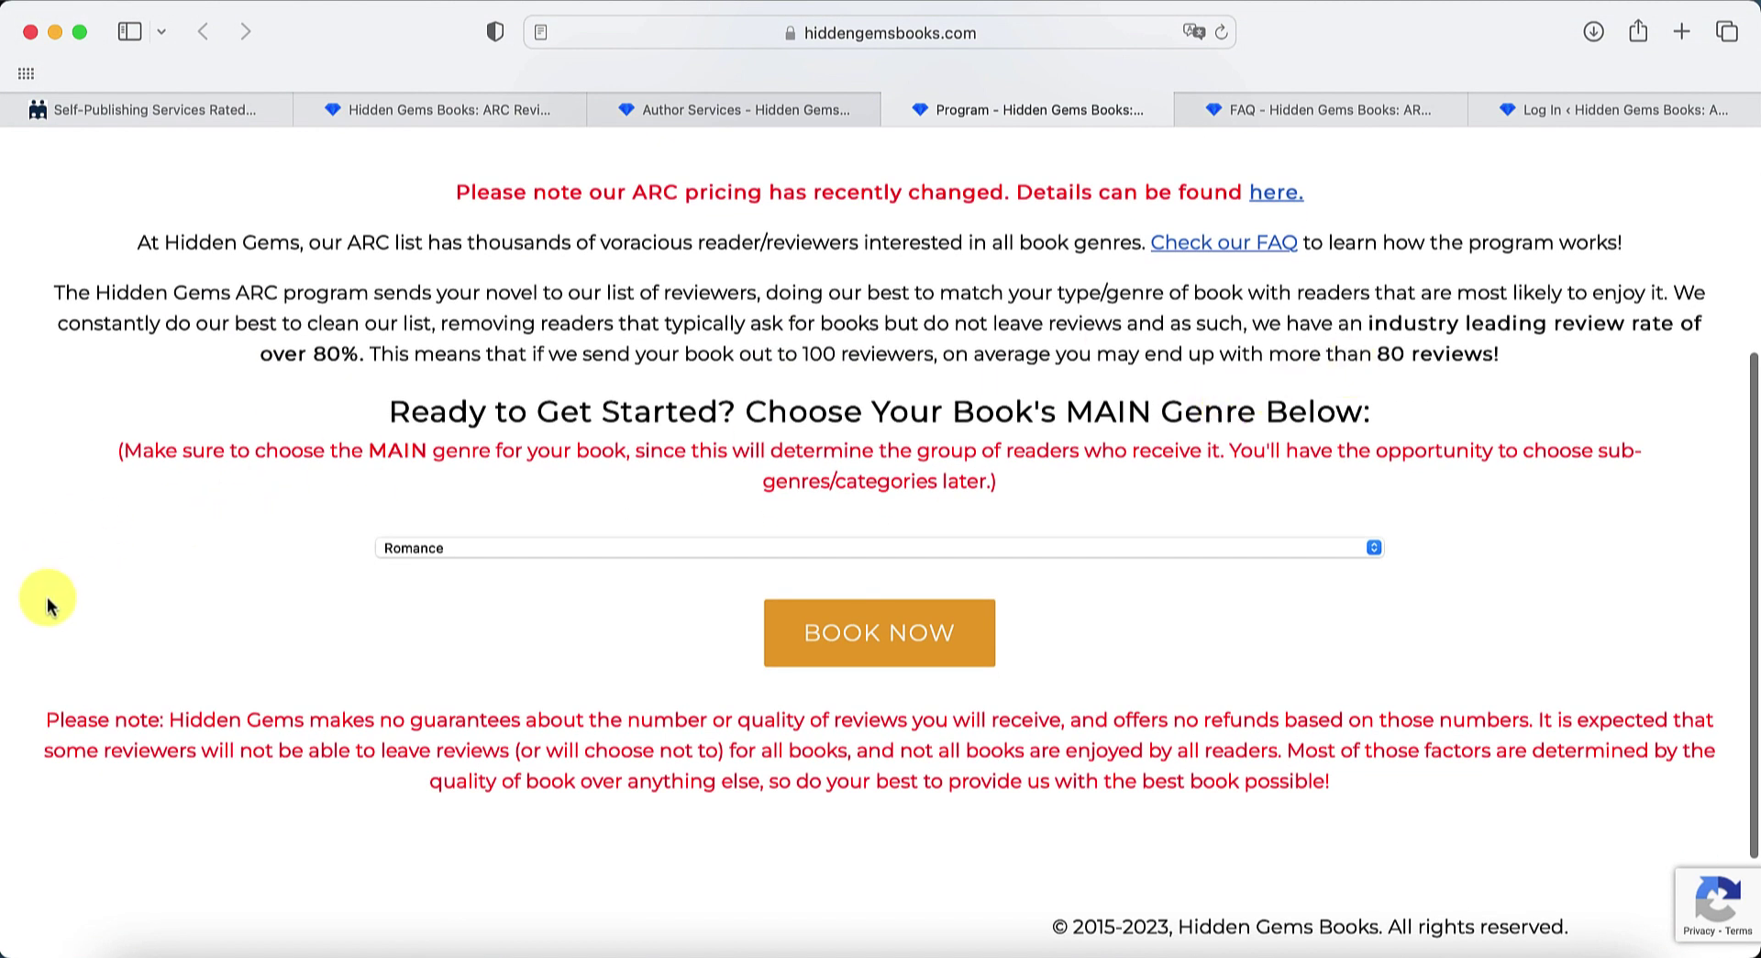
scroll(48, 606, "up", 1)
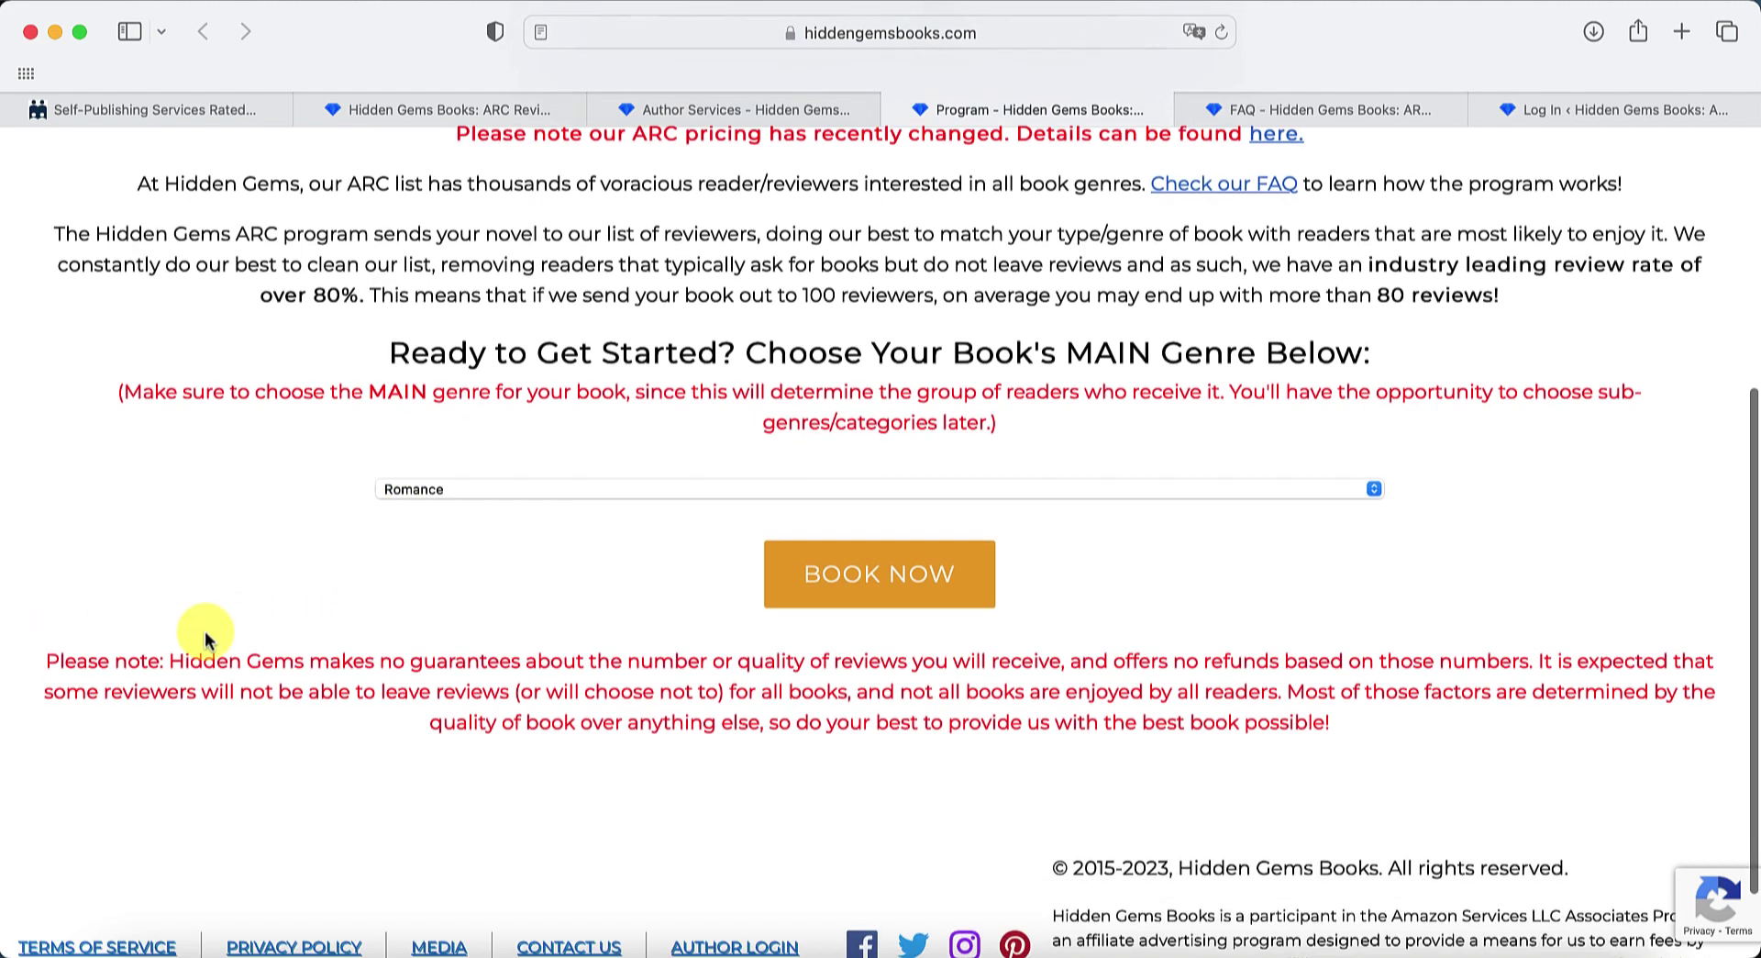
scroll(220, 633, "down", 3)
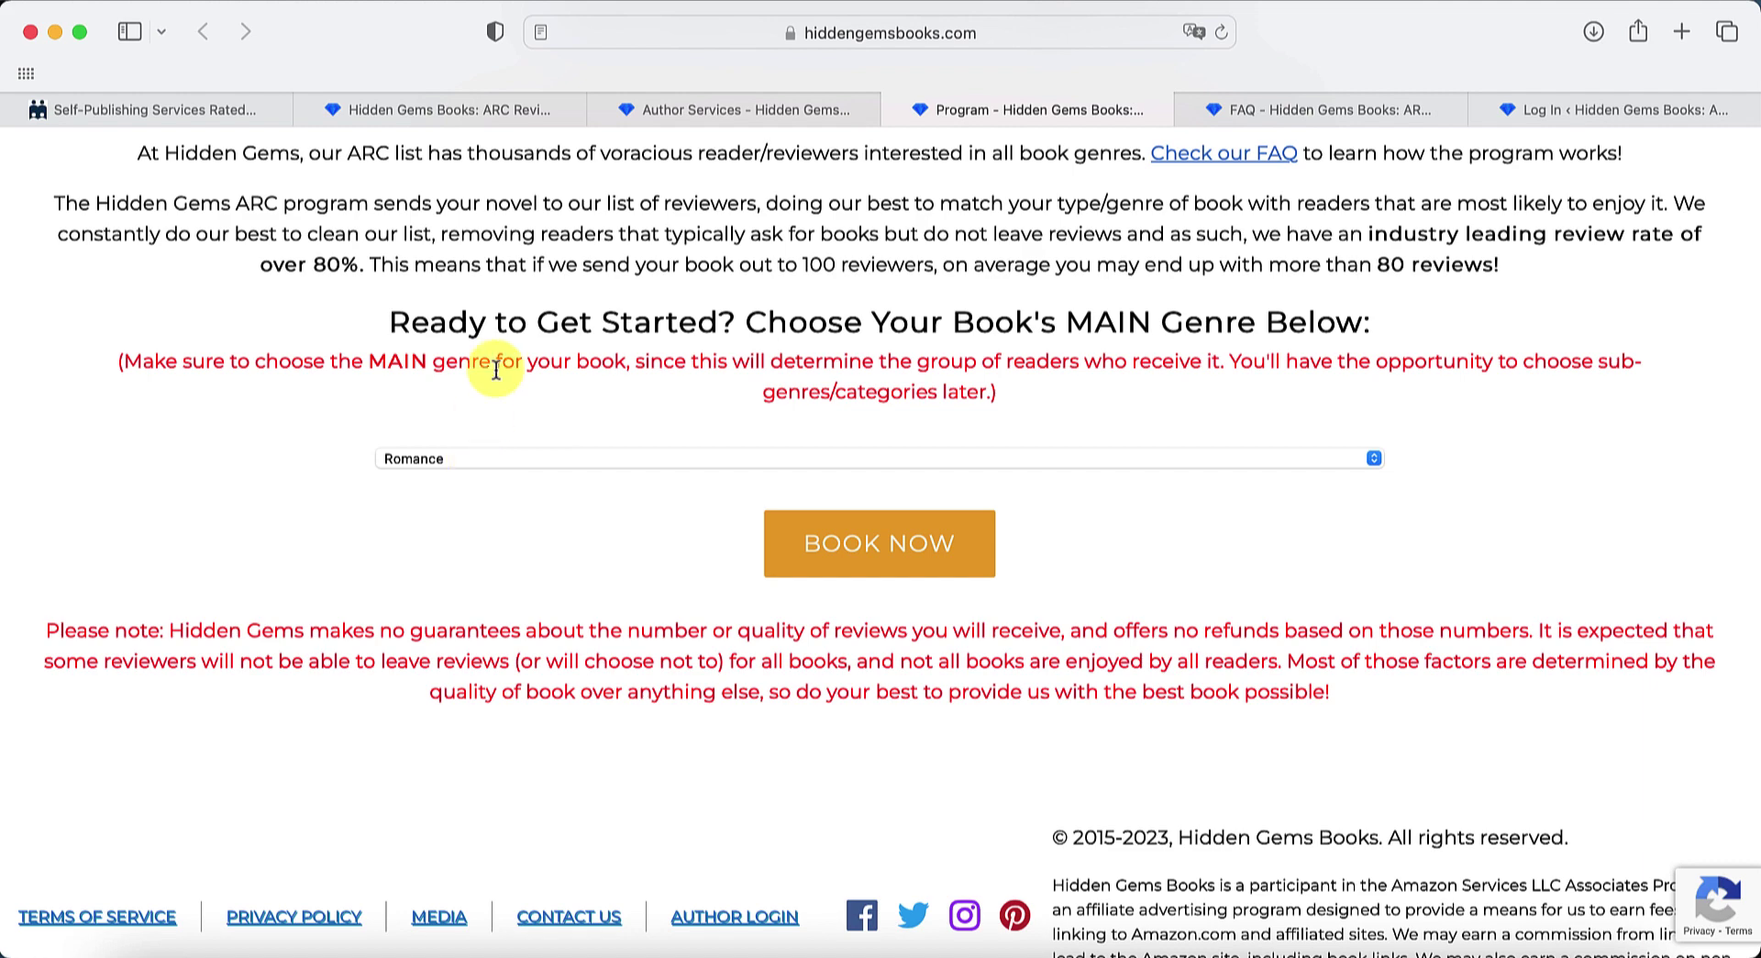
- View the available main genres for booking an ARC, and close the list without changing the selection
left_click(498, 459)
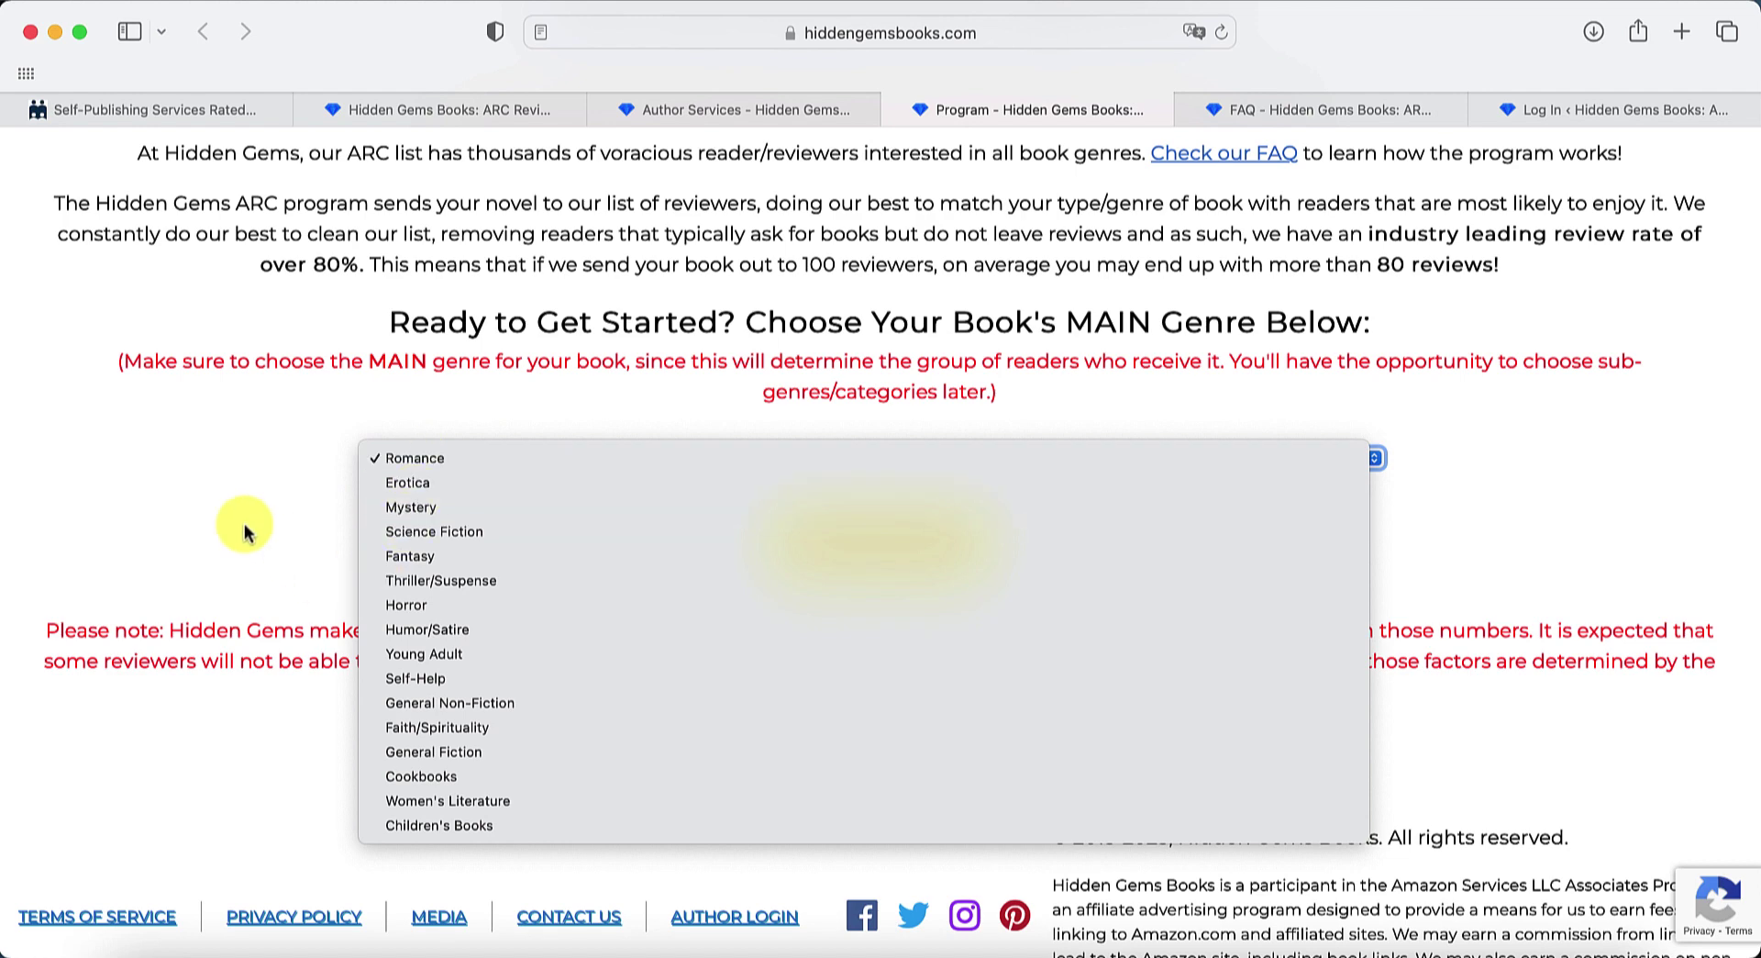
left_click(189, 519)
left_click(616, 461)
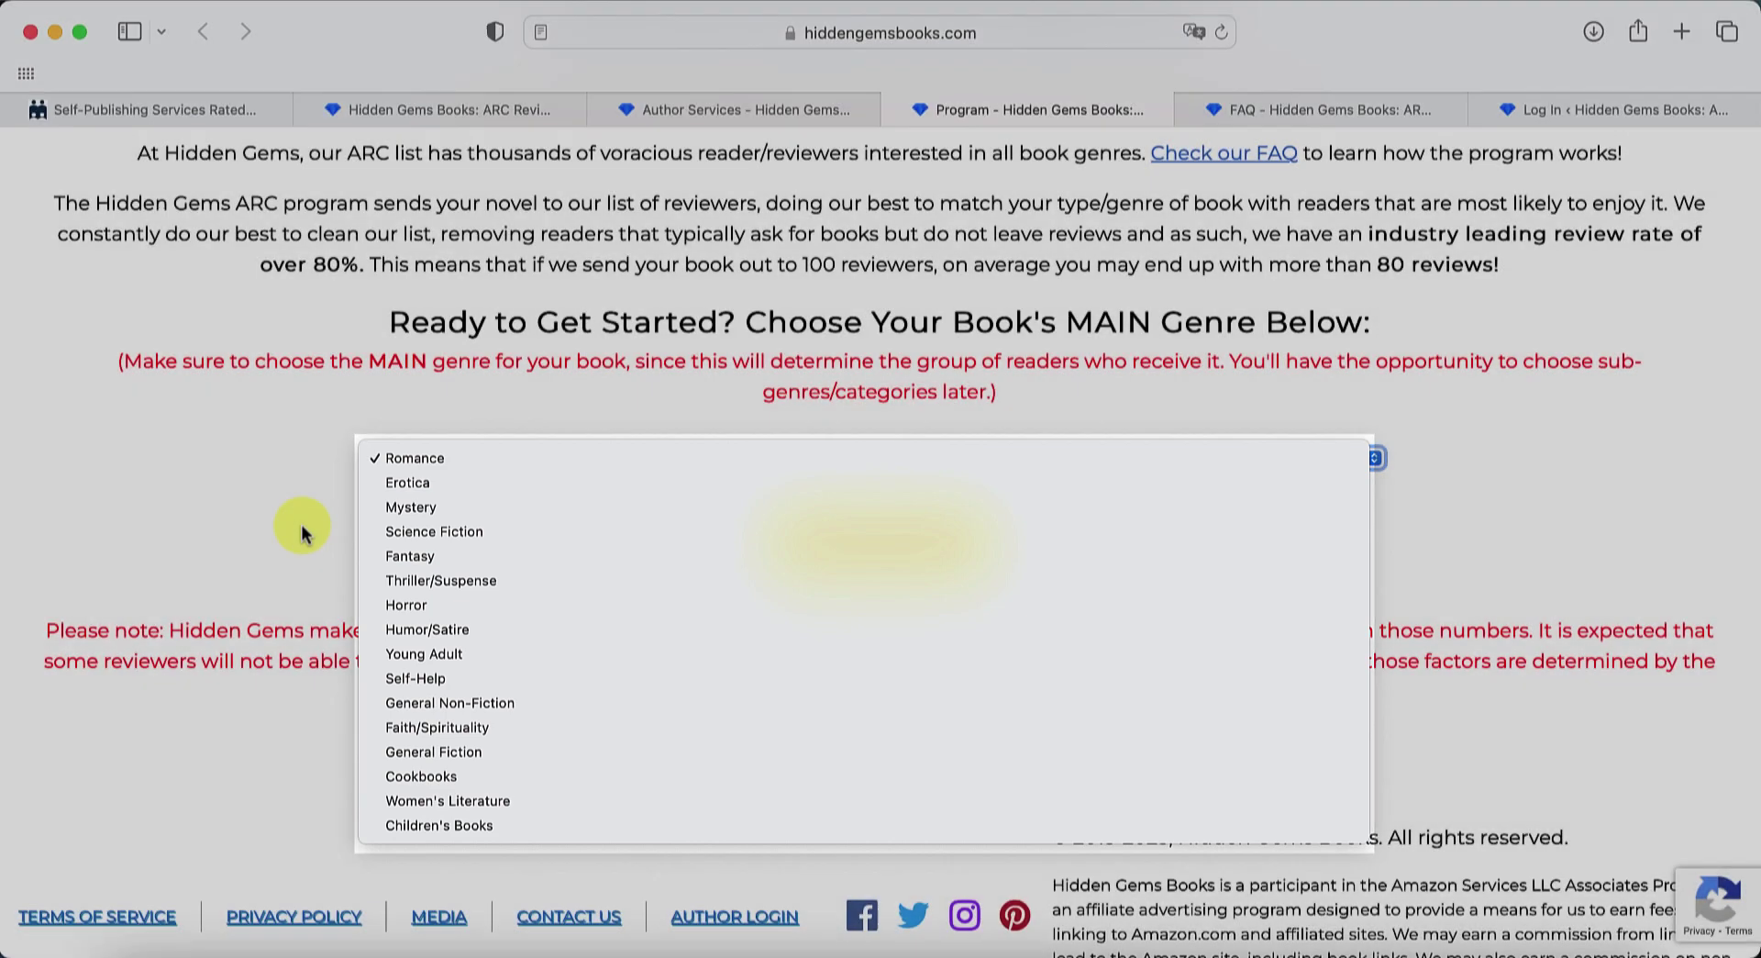
left_click(295, 525)
left_click(228, 571)
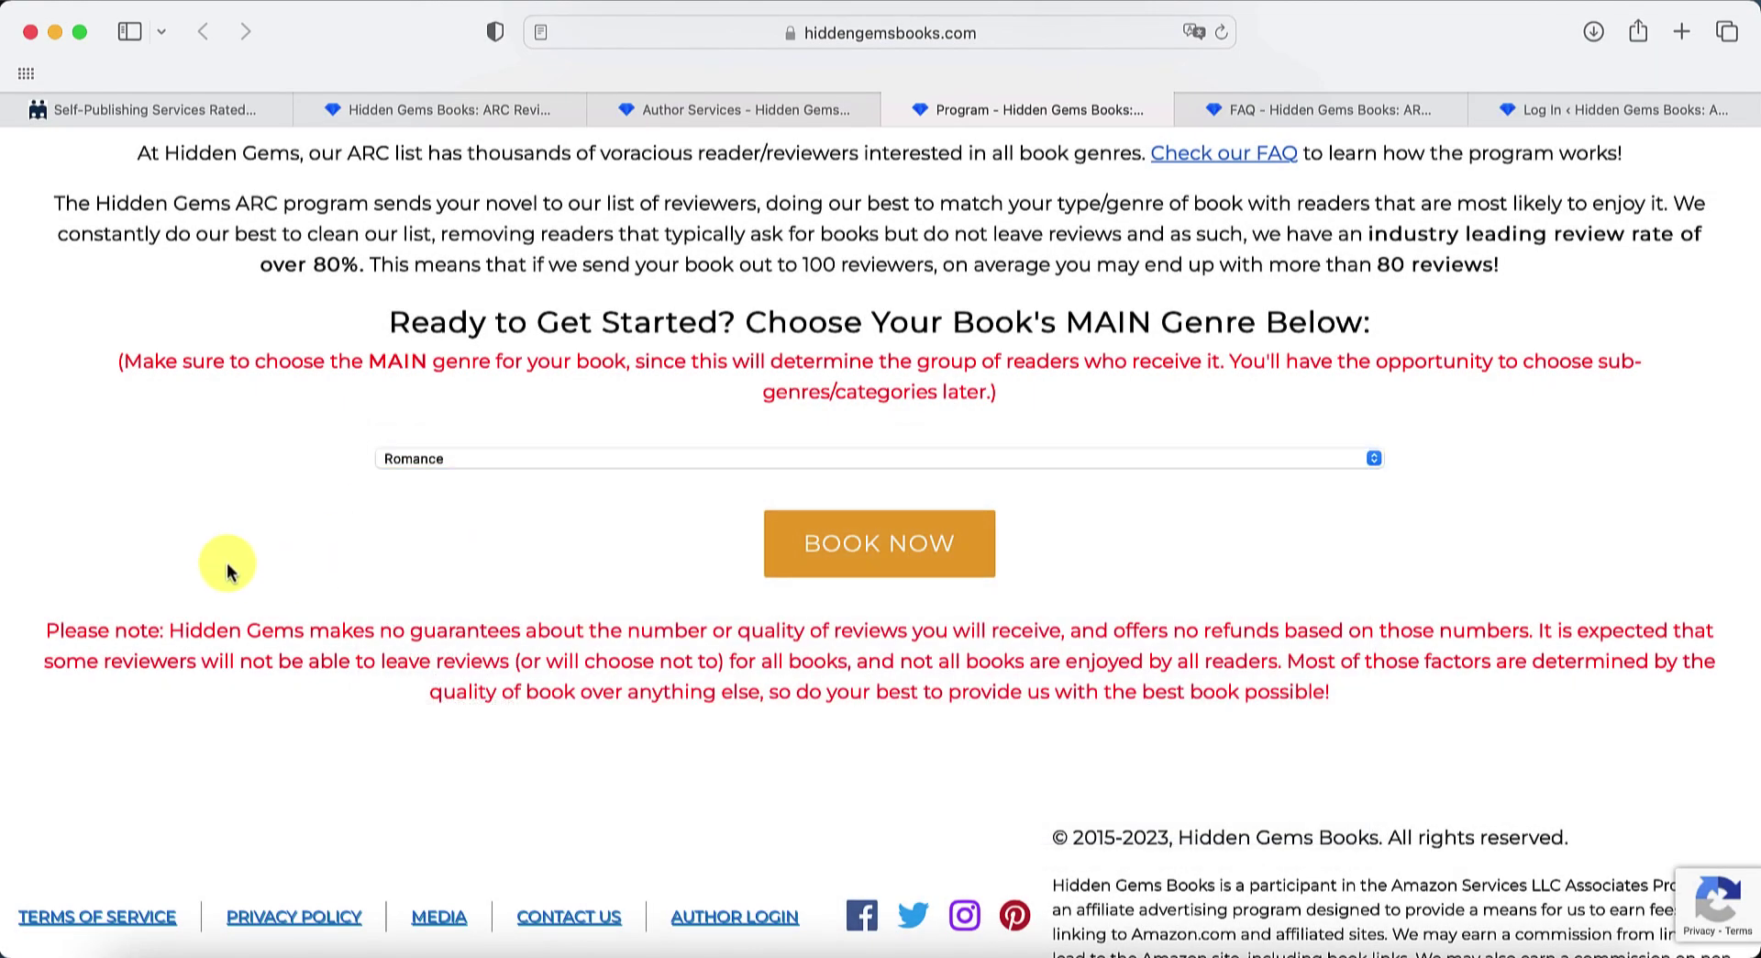
left_click(527, 459)
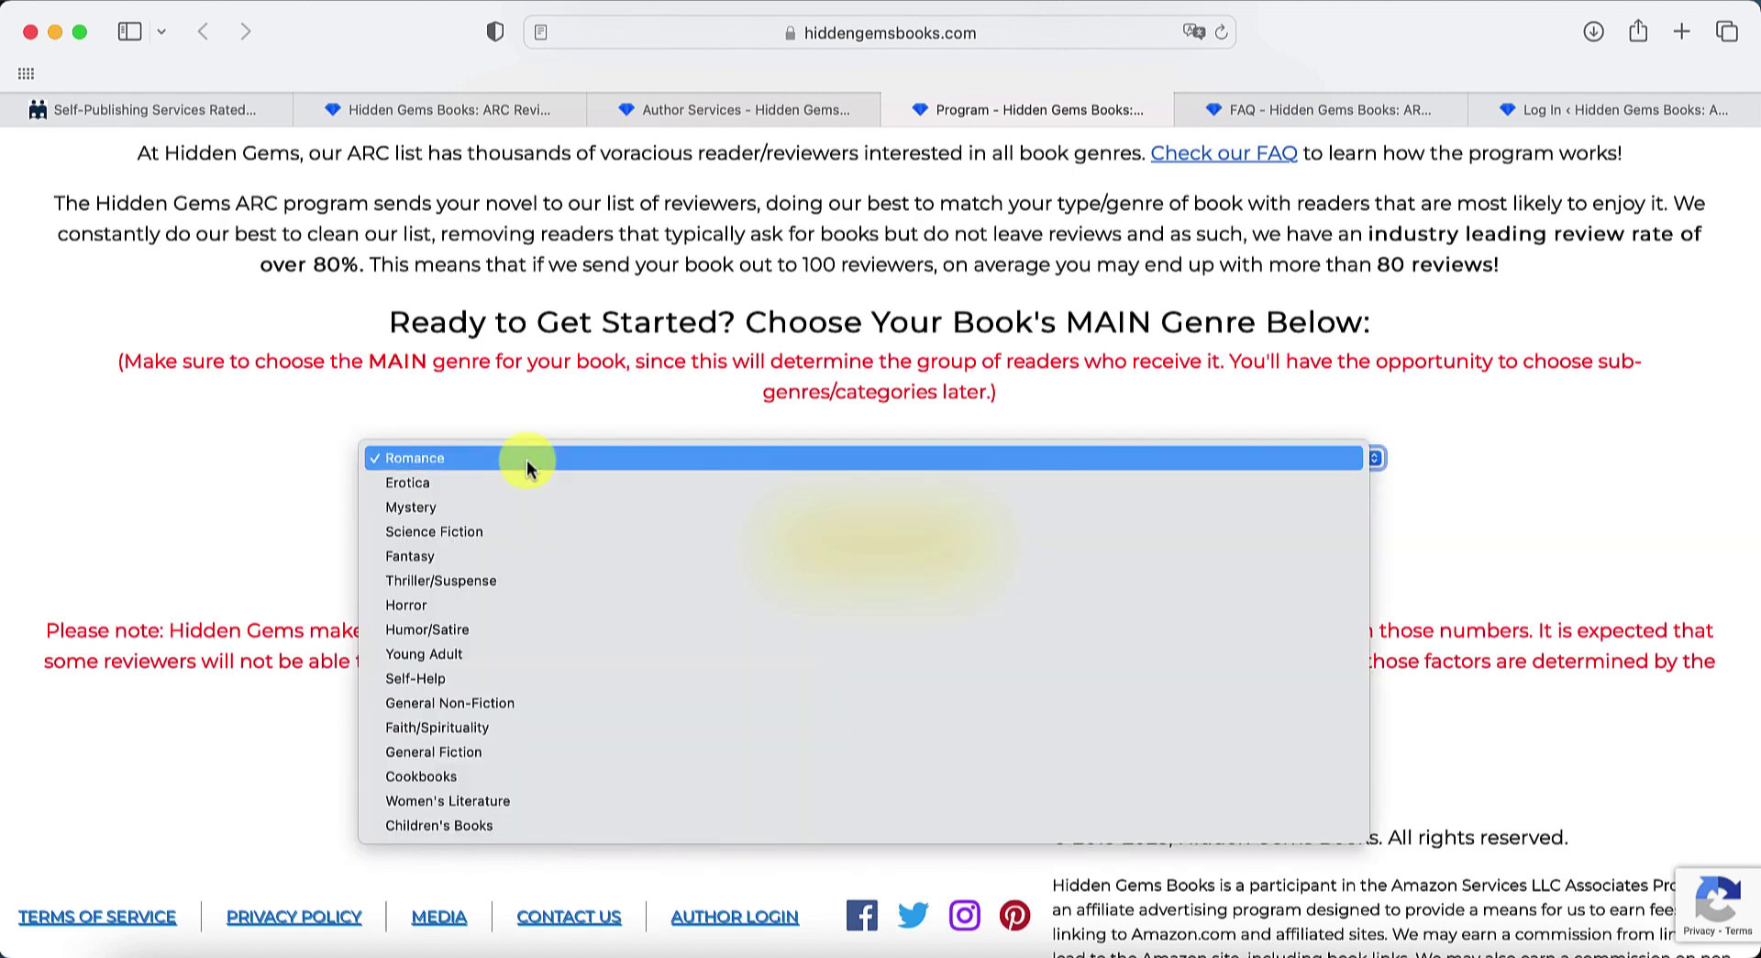
left_click(203, 530)
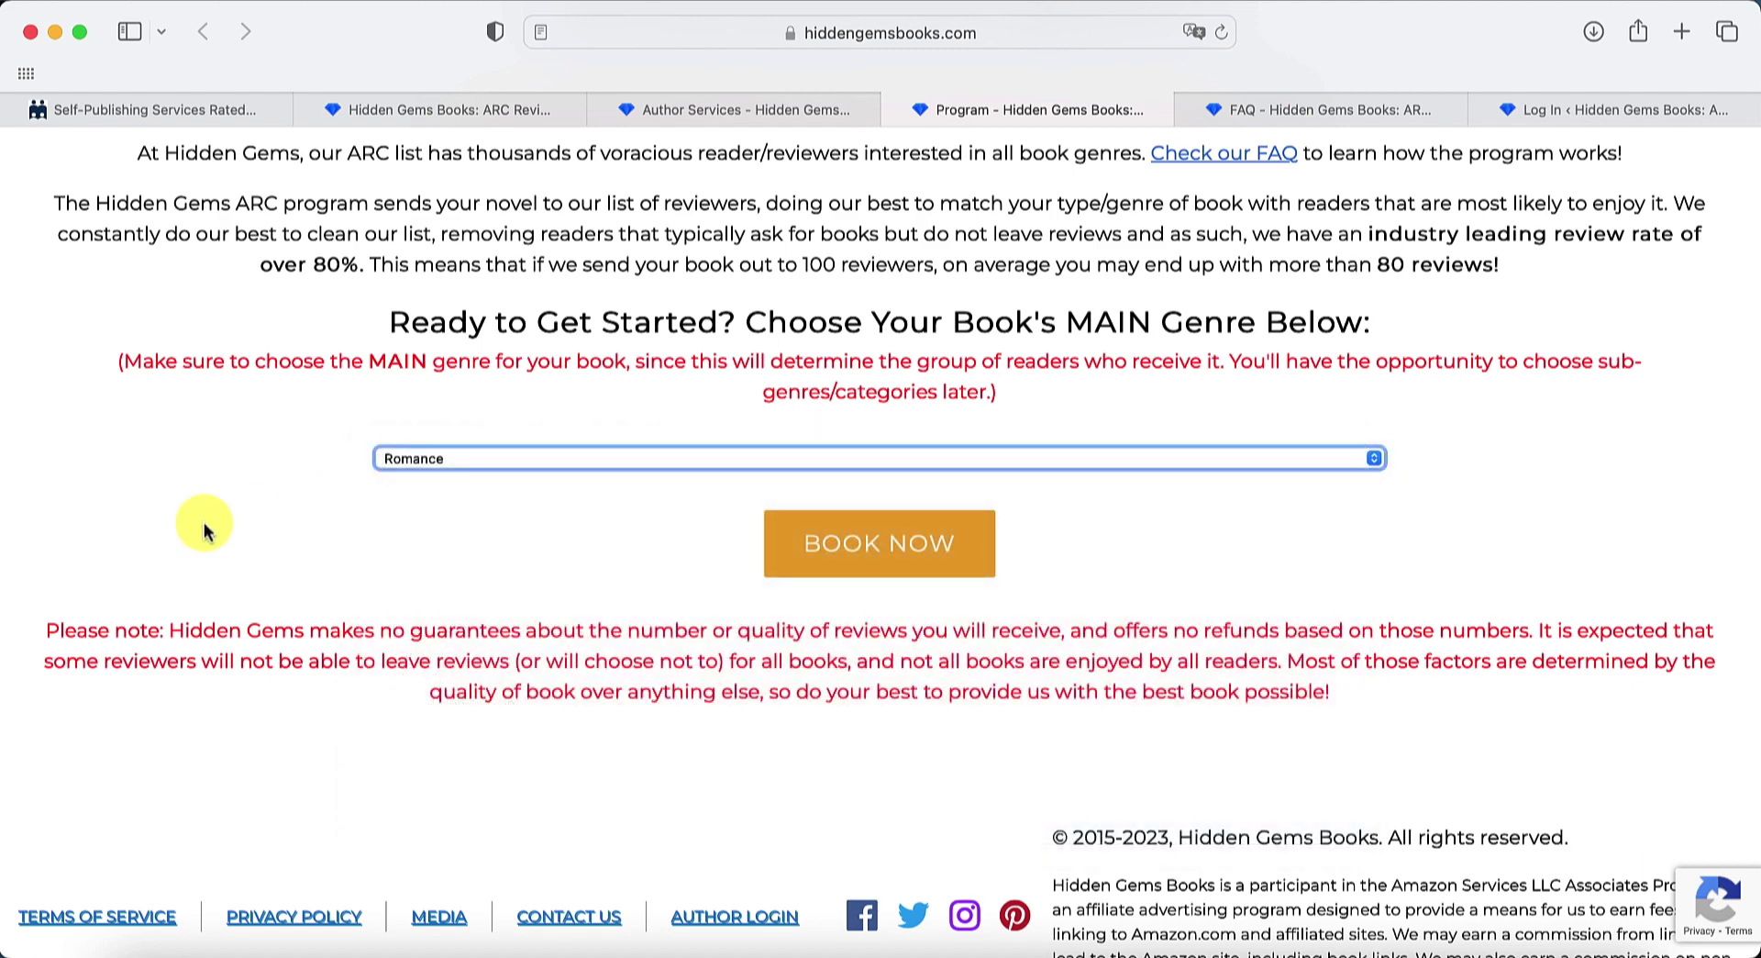
left_click(255, 514)
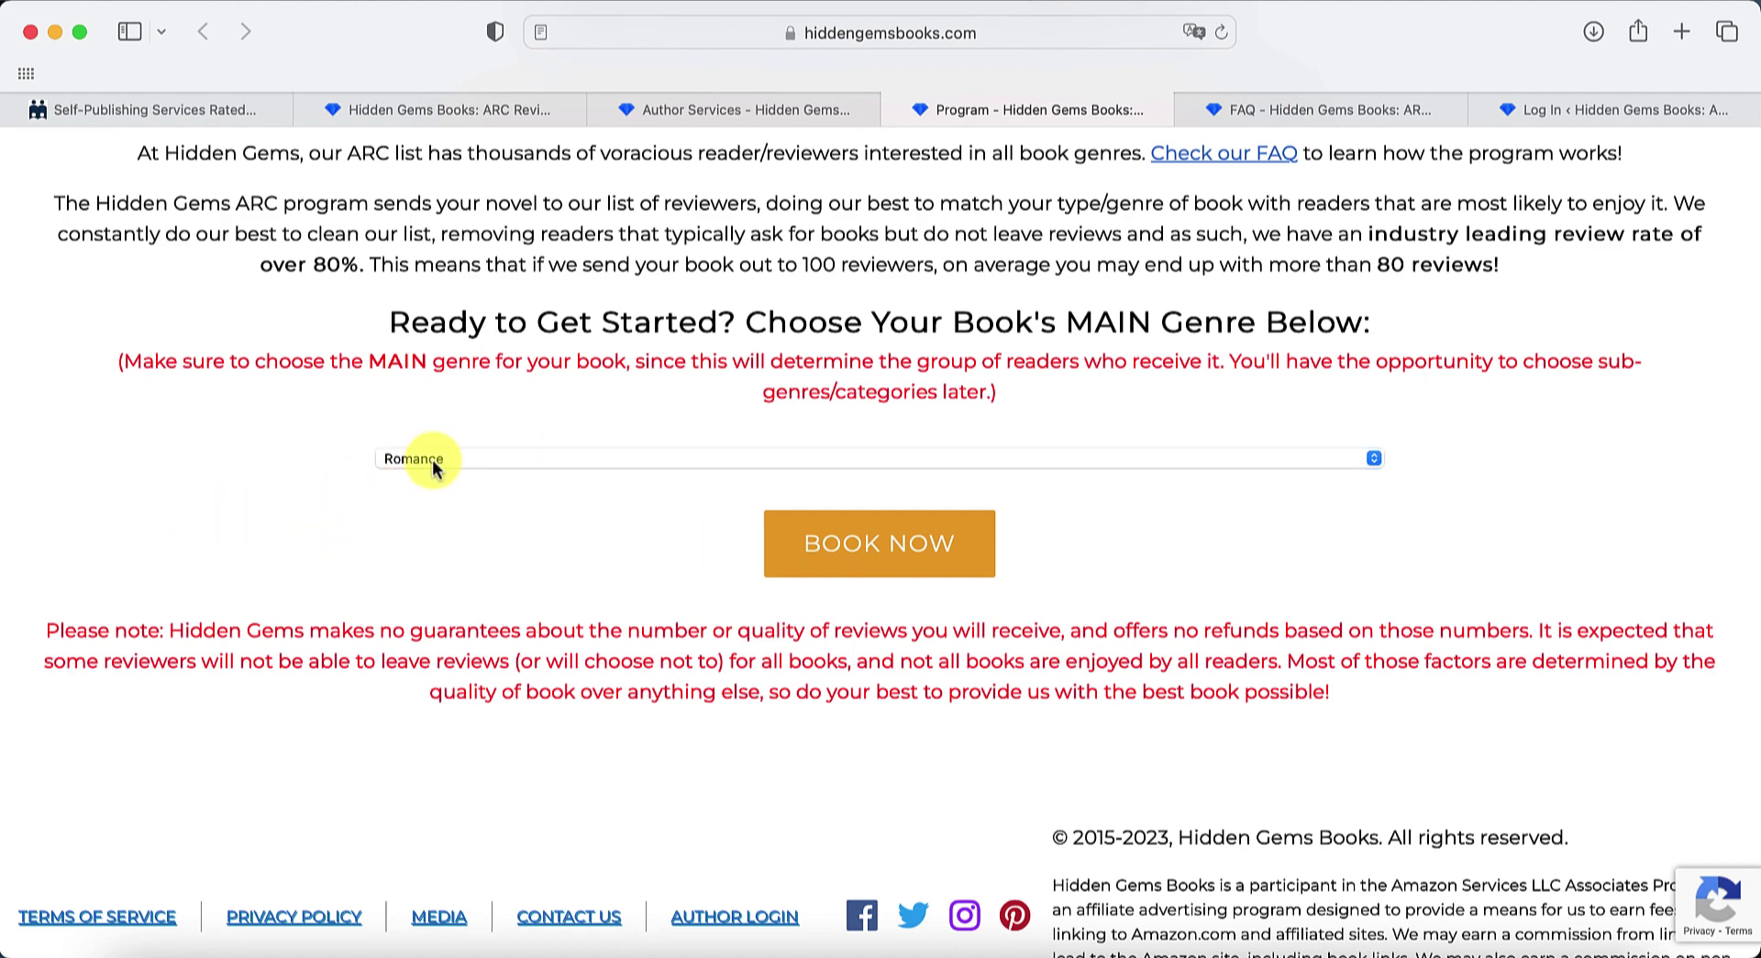
- Open the ARC Program FAQ page and read the "How much does it cost?" answer, including the pricing examples table
scroll(562, 484, "up", 5)
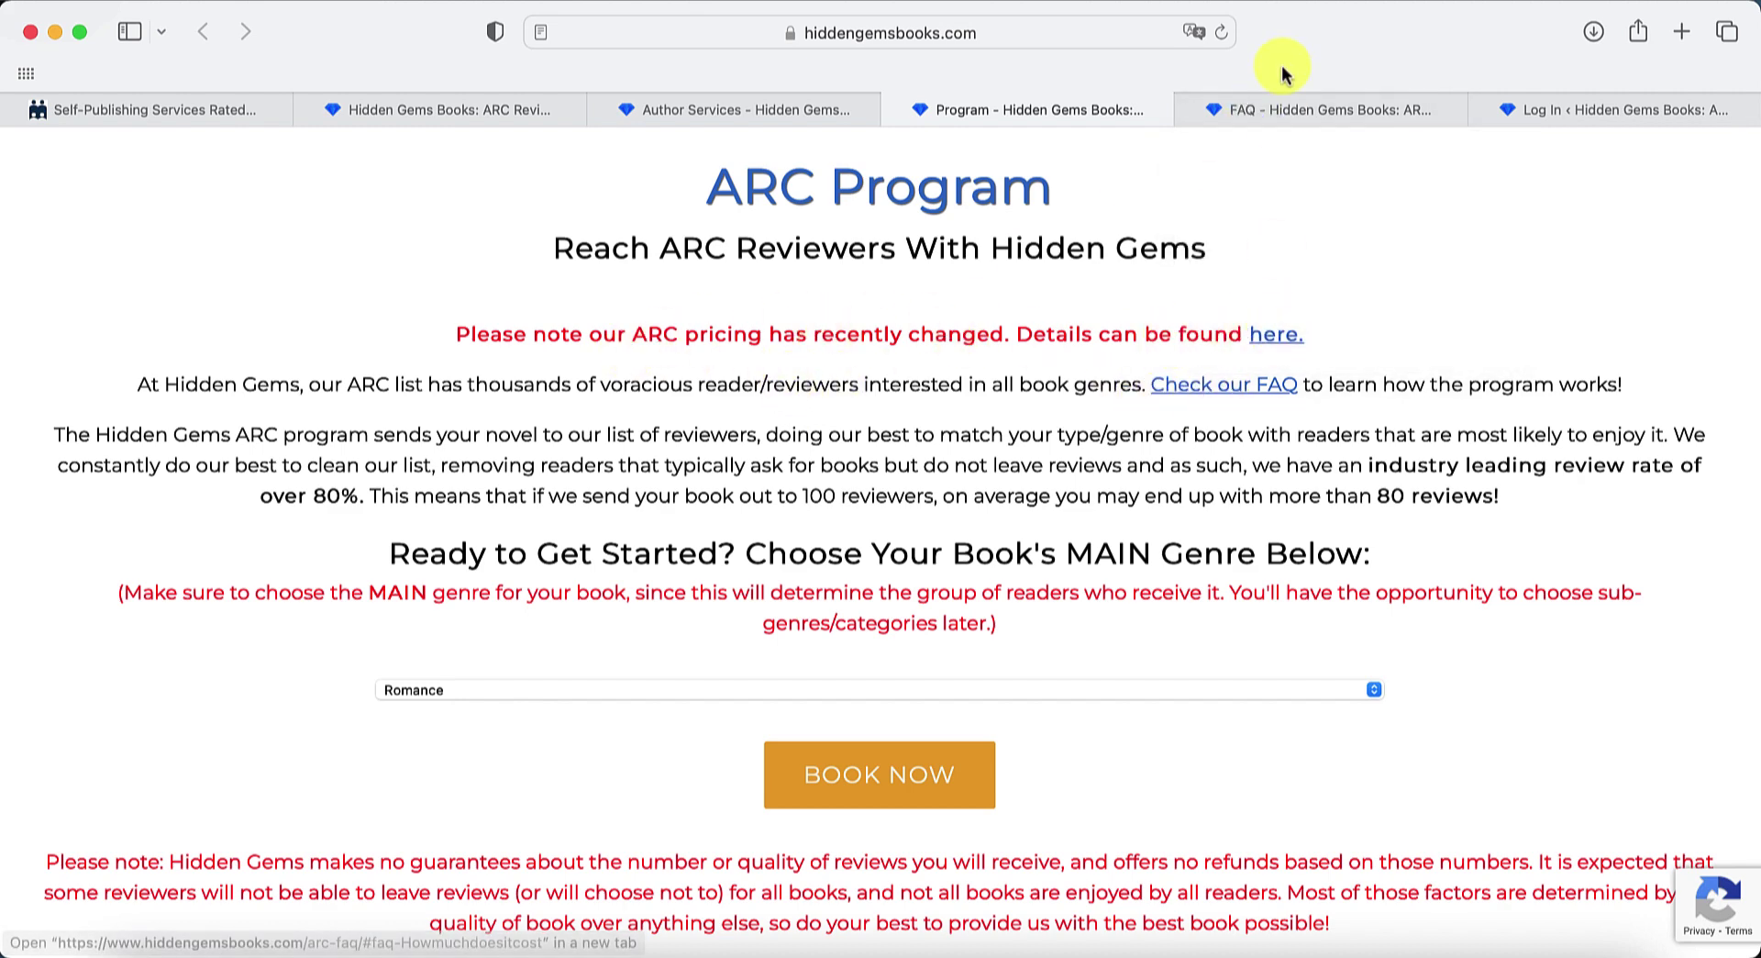
left_click(1290, 110)
scroll(227, 628, "up", 5)
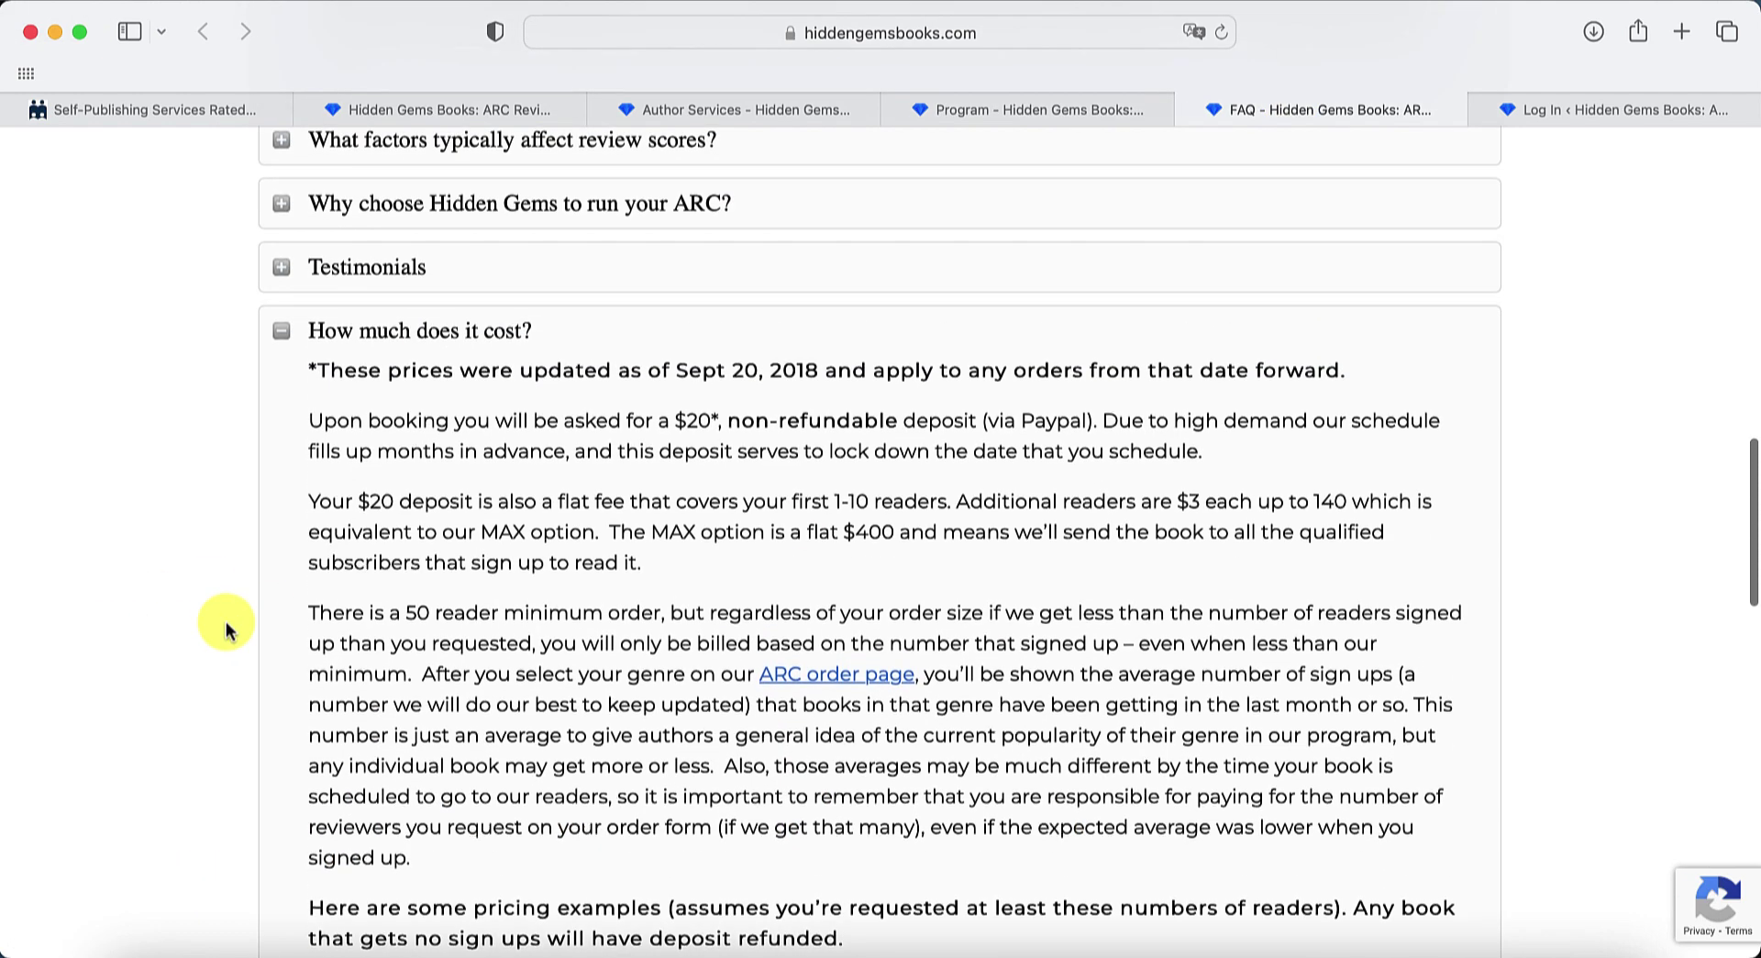
scroll(139, 610, "down", 2)
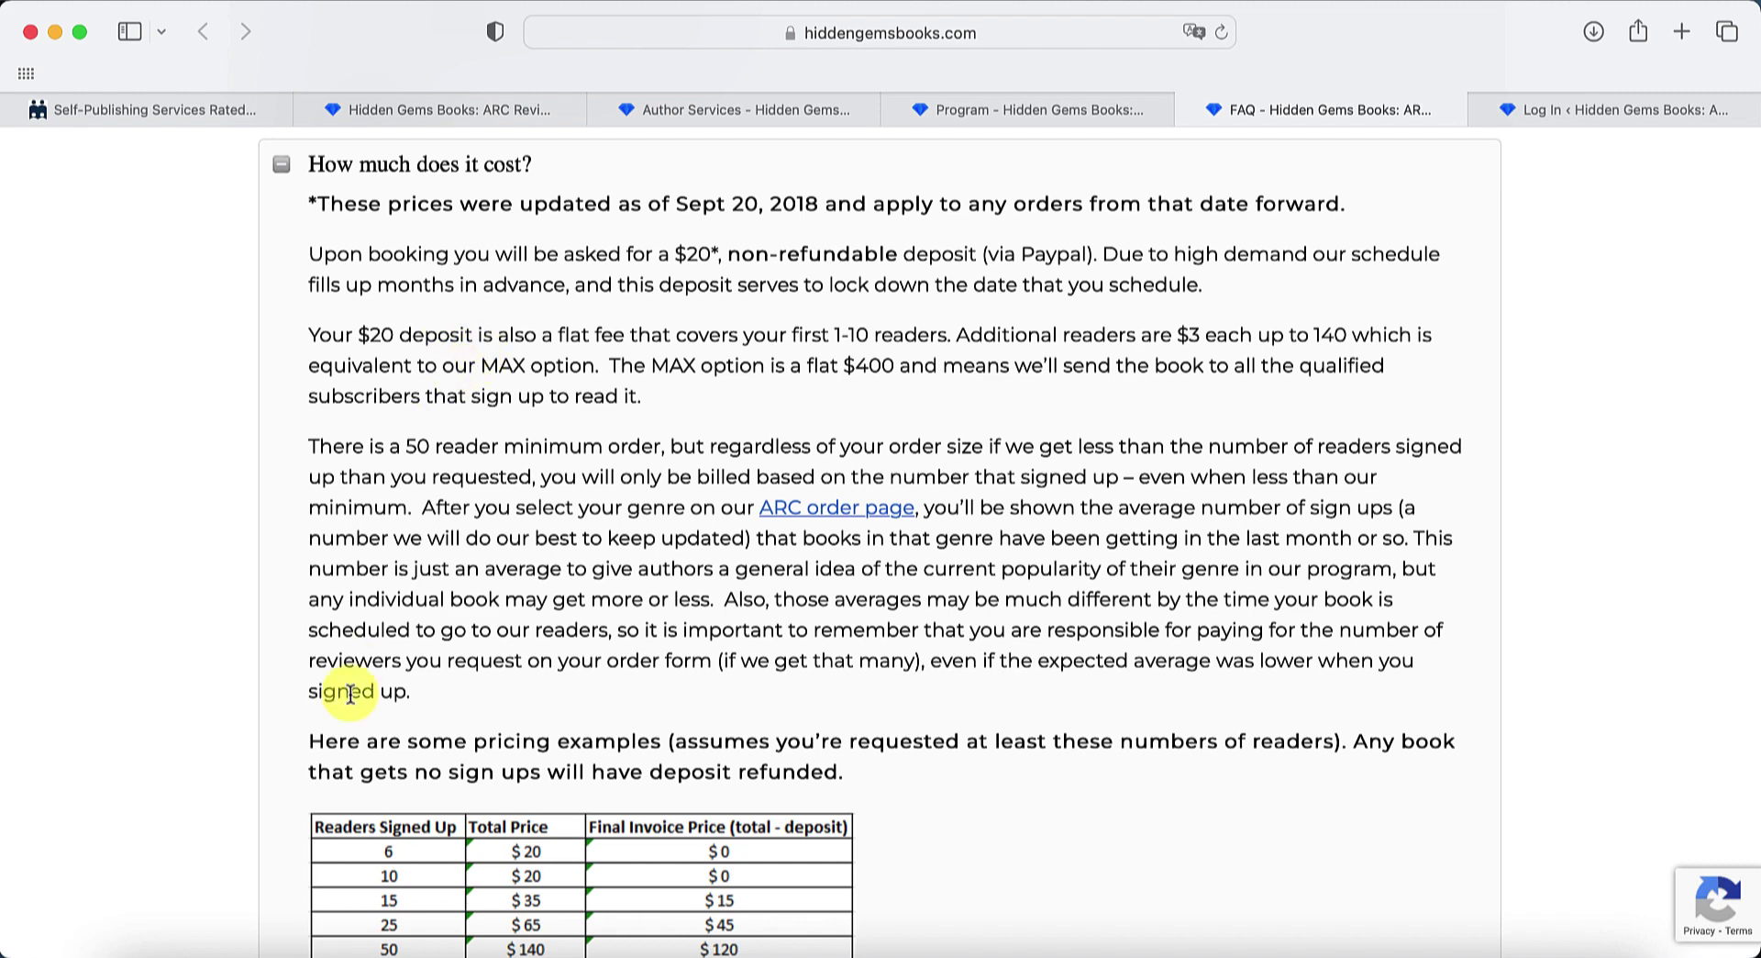
scroll(259, 525, "down", 3)
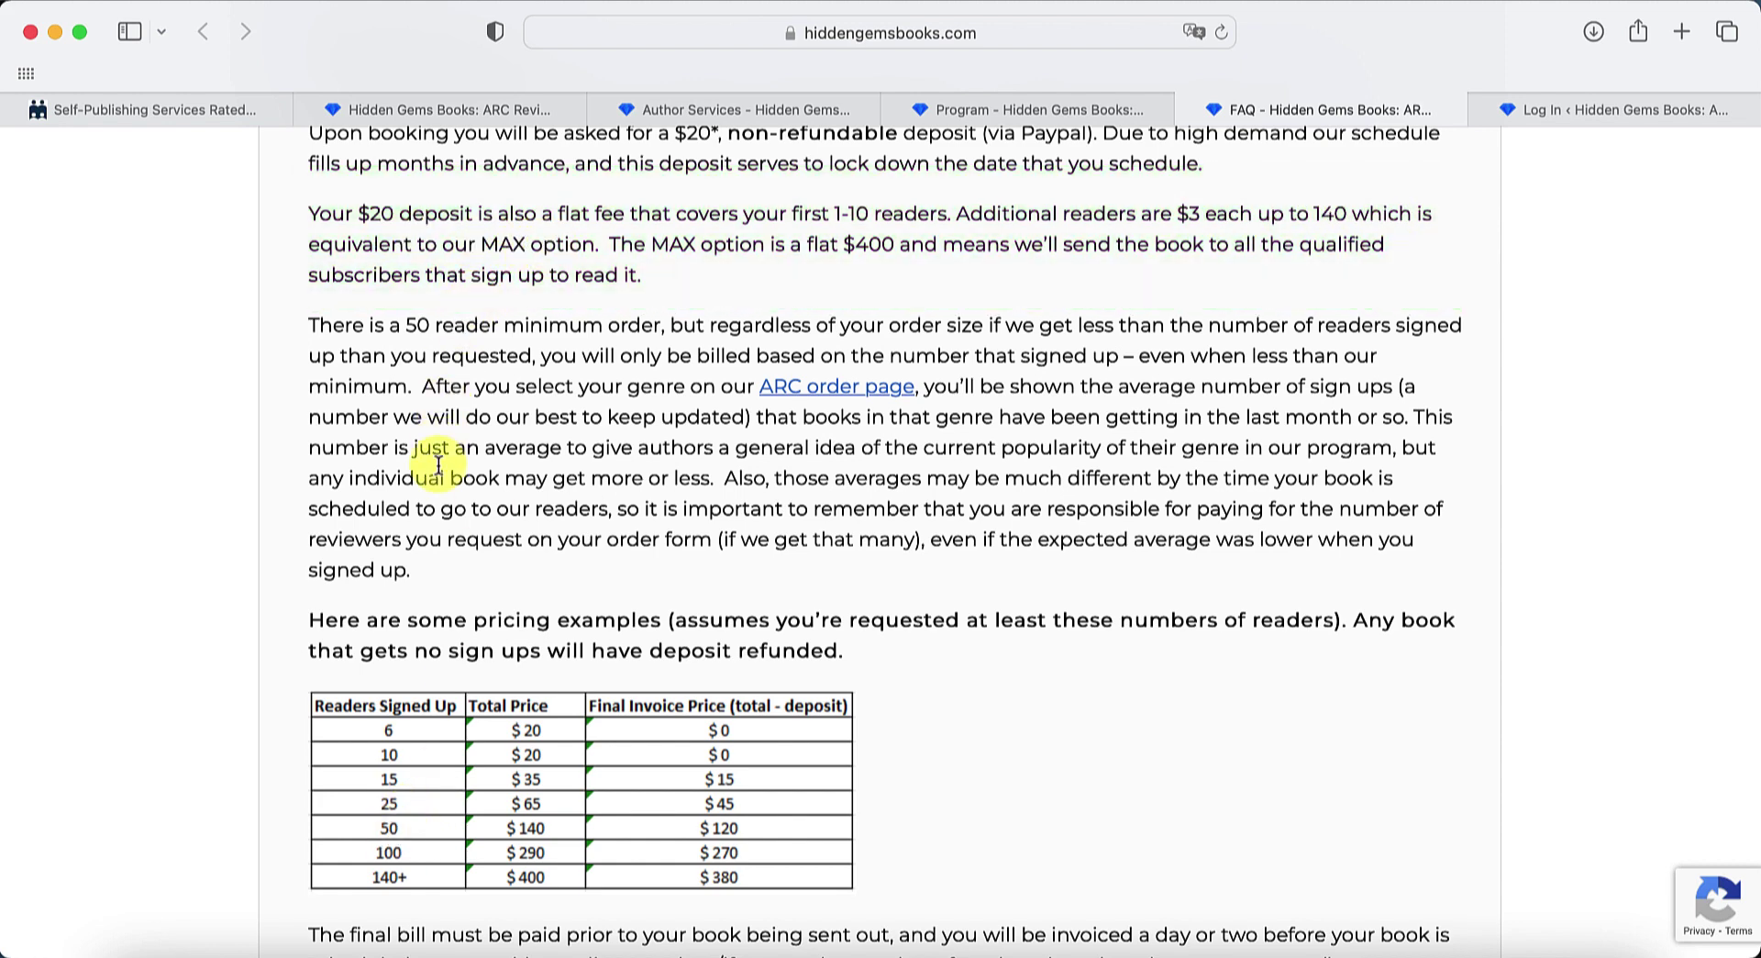
scroll(244, 573, "down", 7)
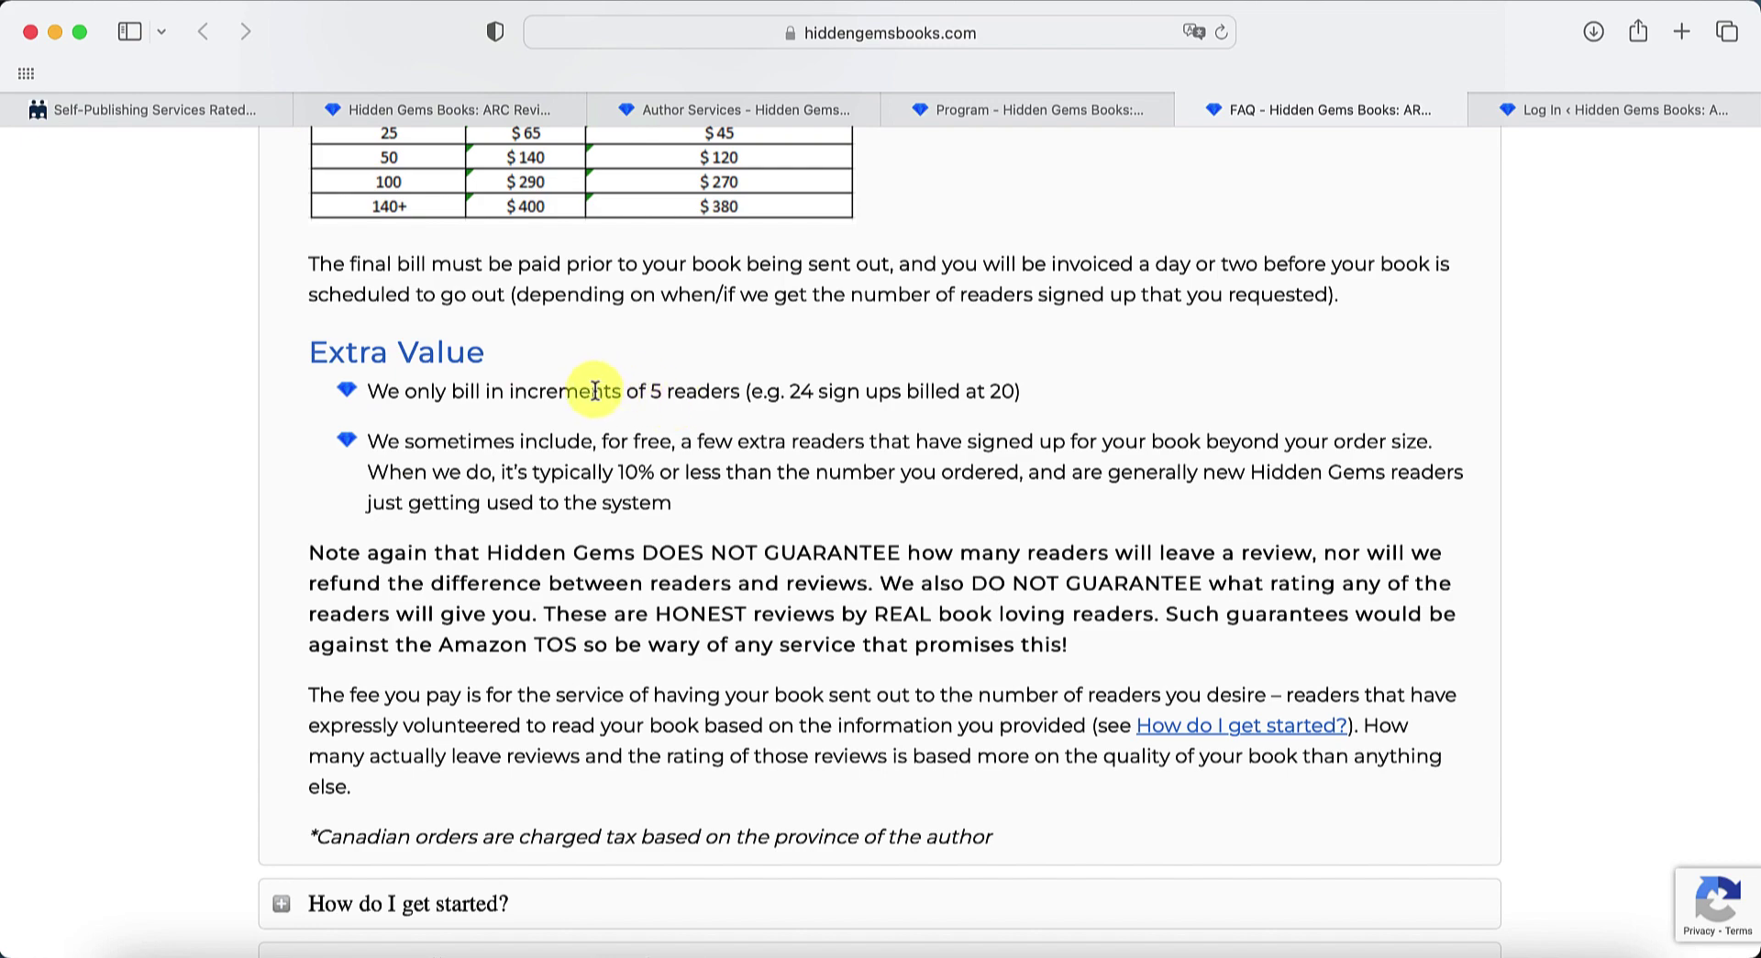
- Read the Extra Value points and the note on review guarantees in the FAQ's cost answer
scroll(696, 382, "up", 2)
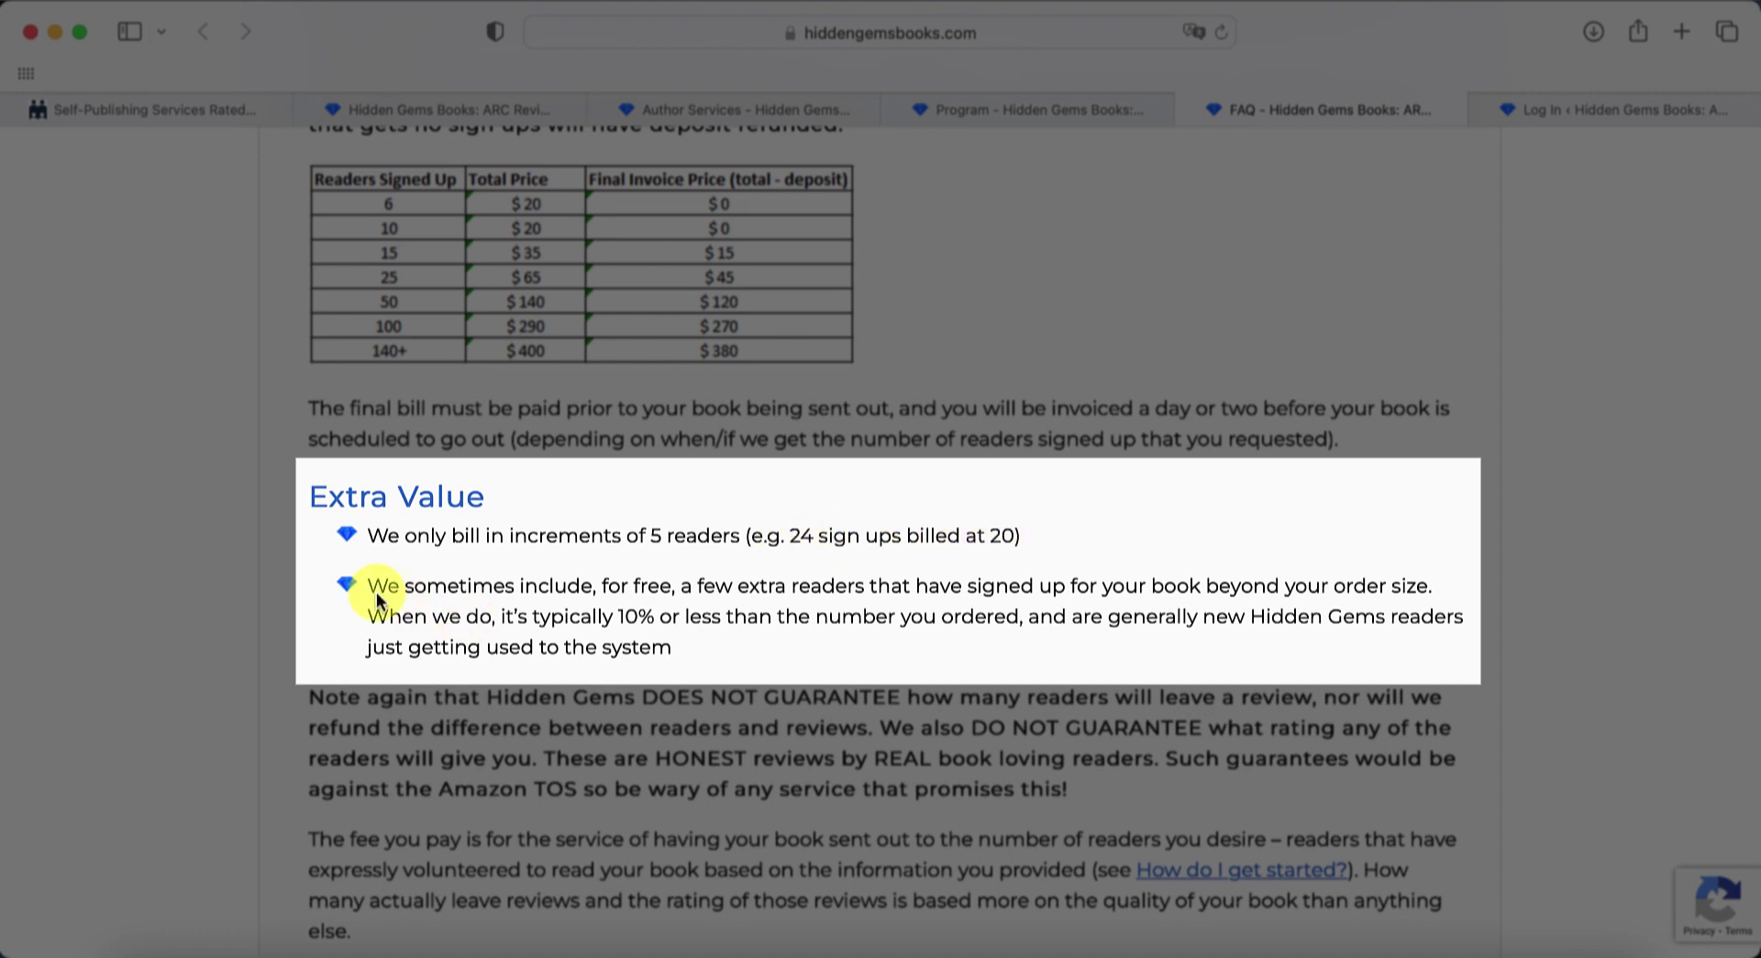
scroll(372, 578, "down", 1)
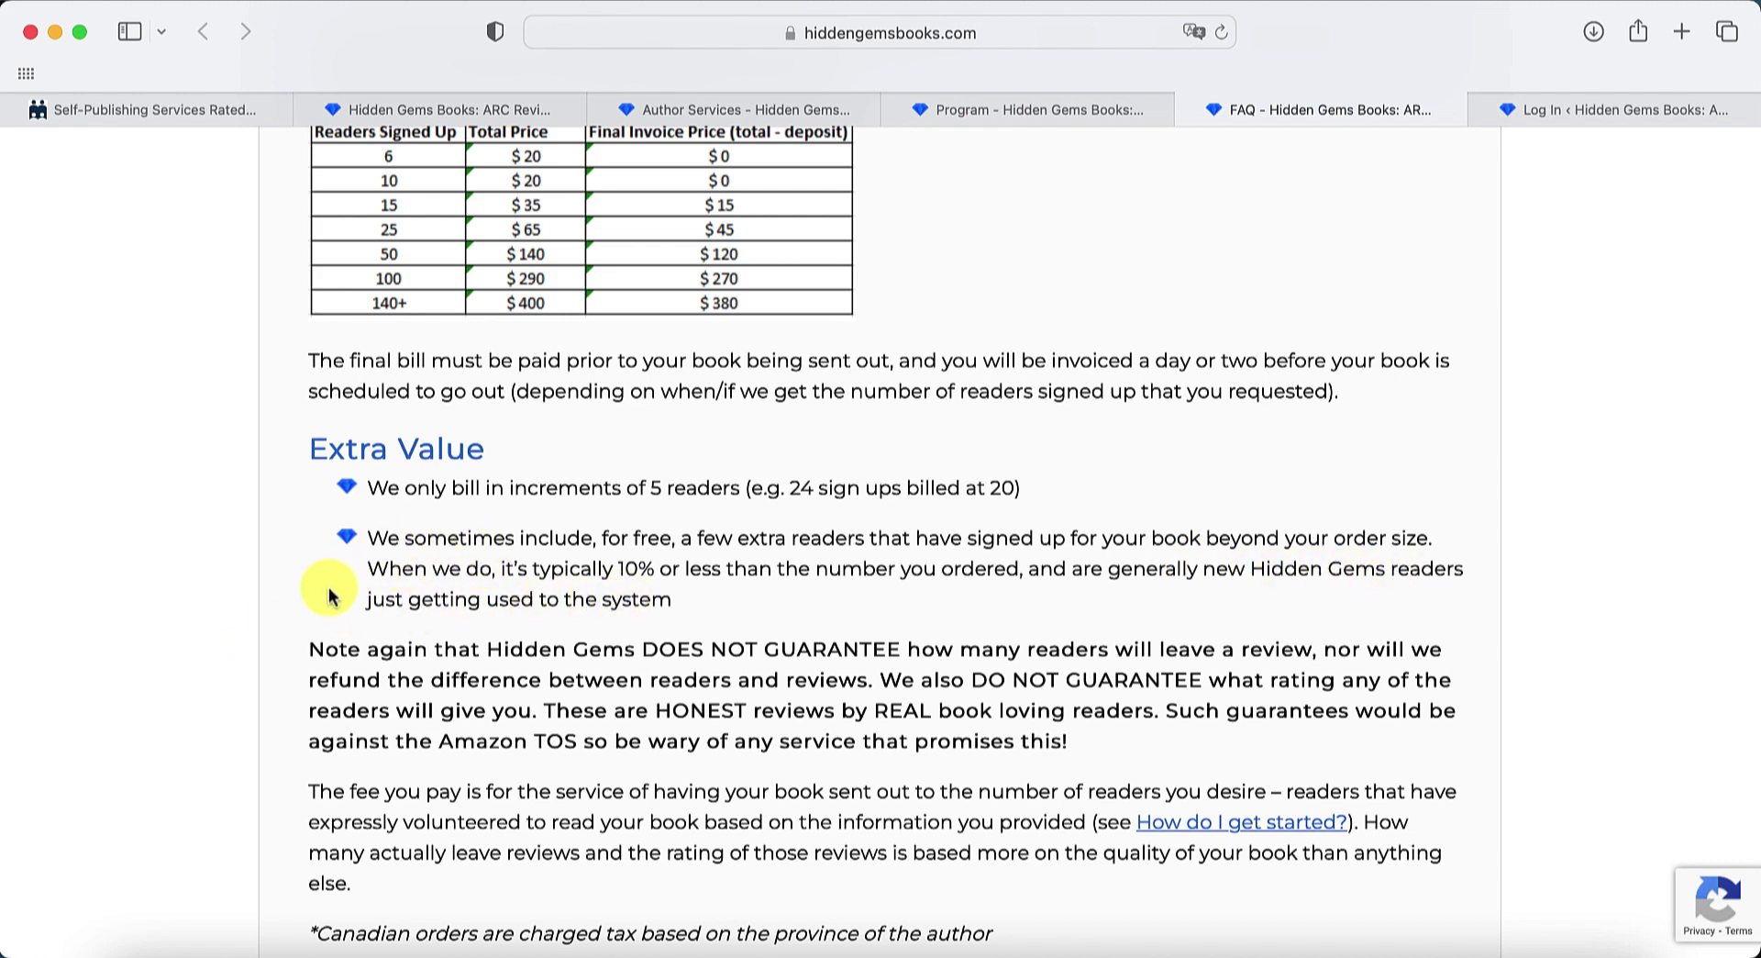
scroll(268, 593, "down", 2)
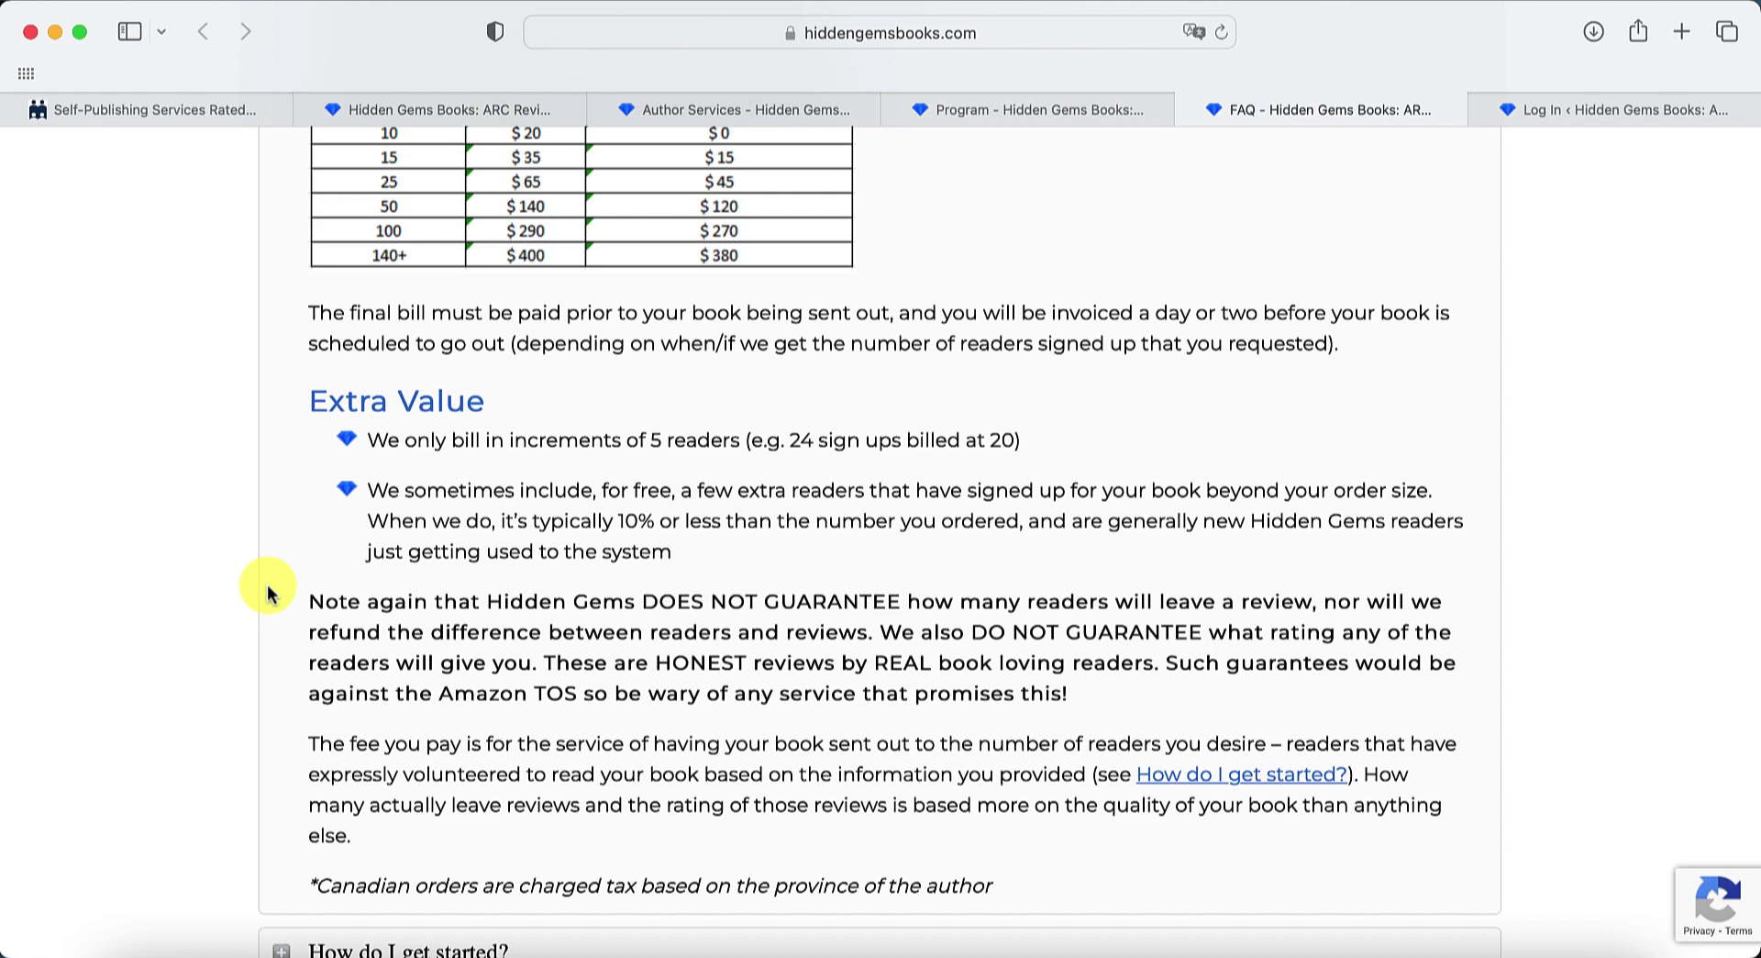
scroll(267, 592, "down", 2)
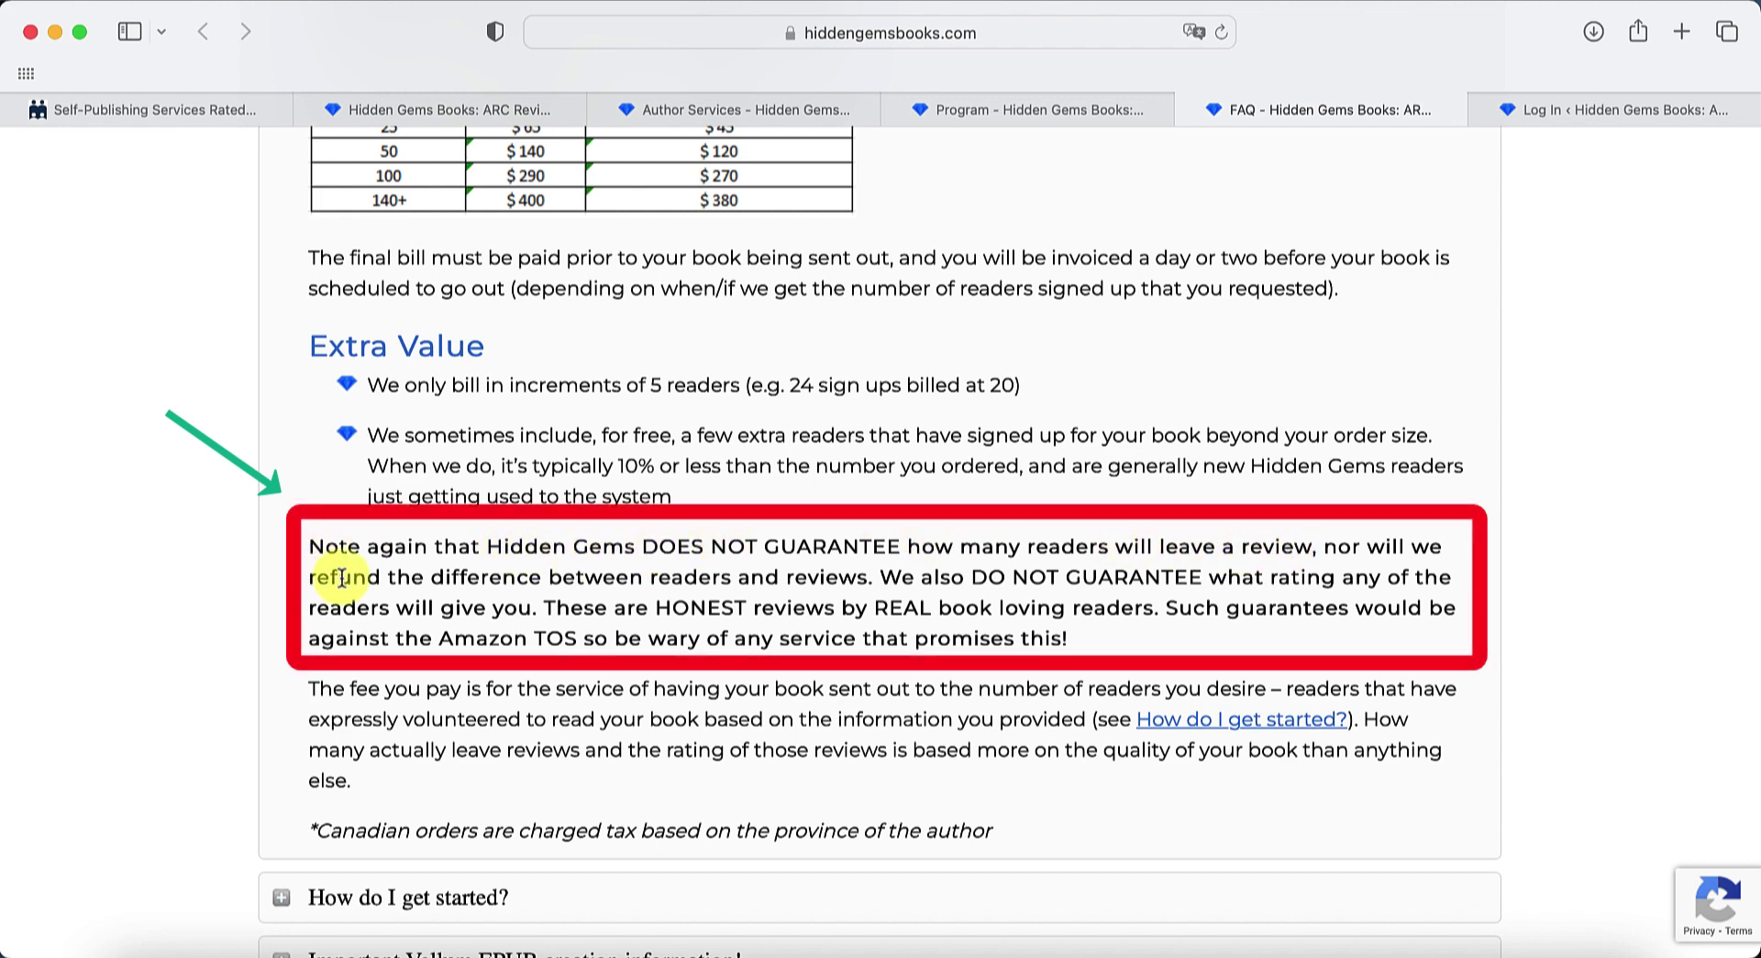
scroll(261, 546, "up", 3)
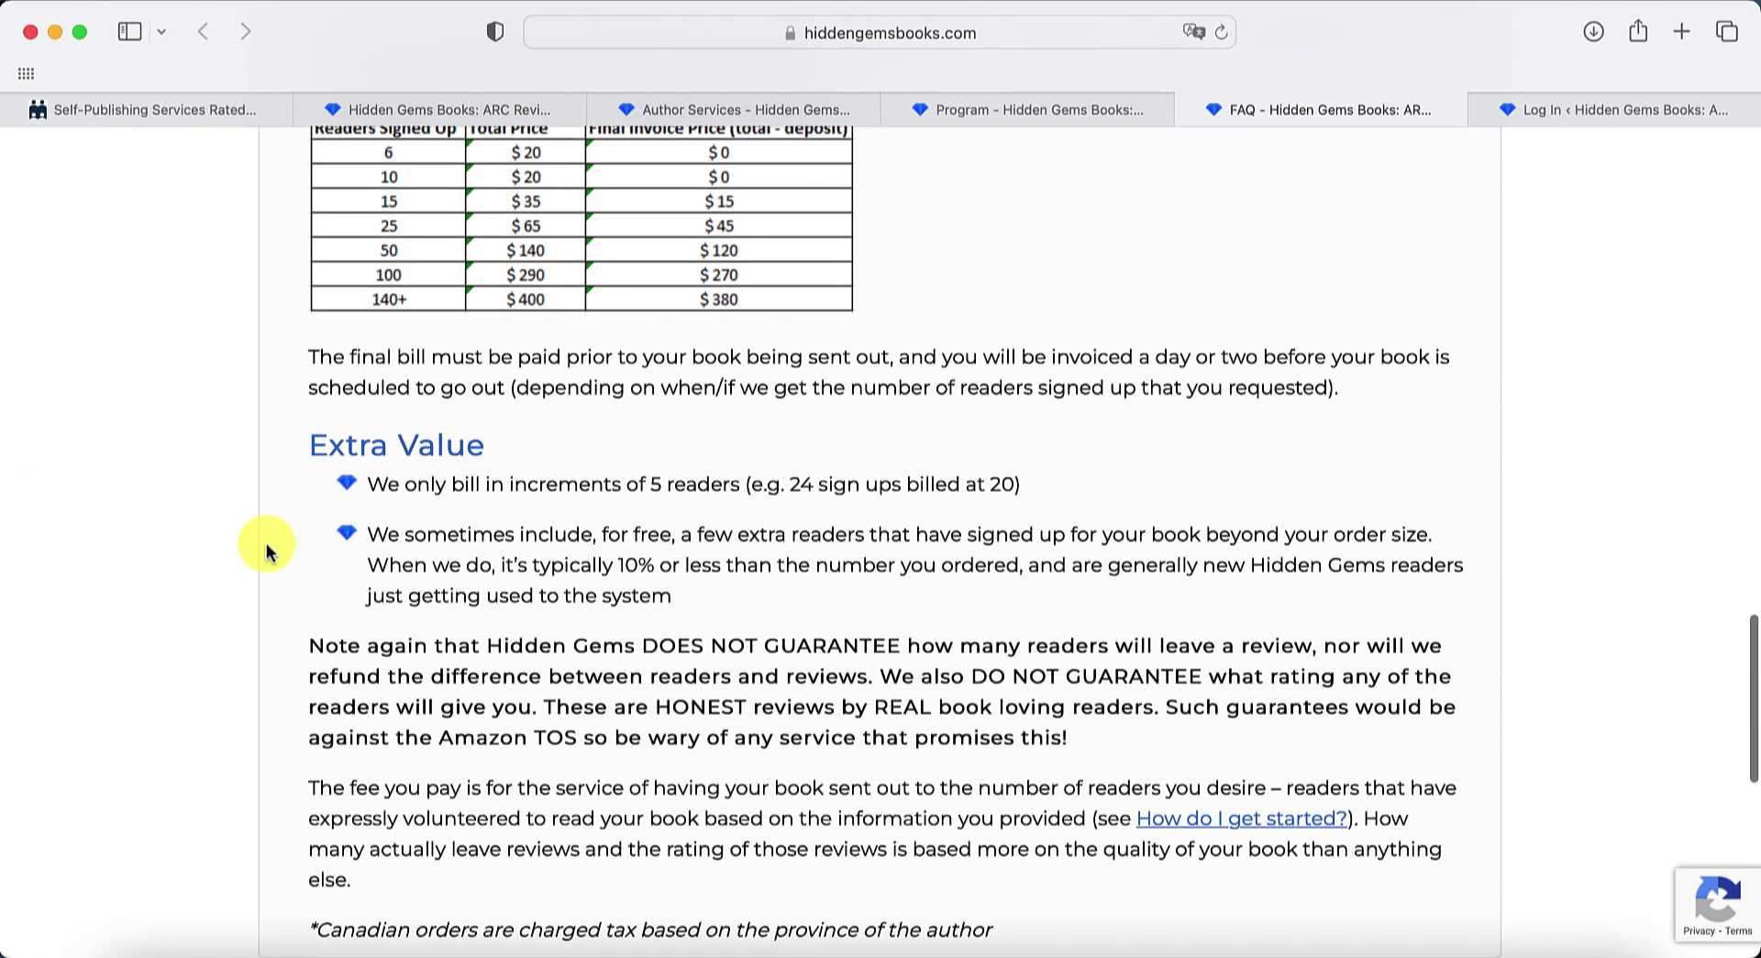
scroll(400, 226, "up", 1)
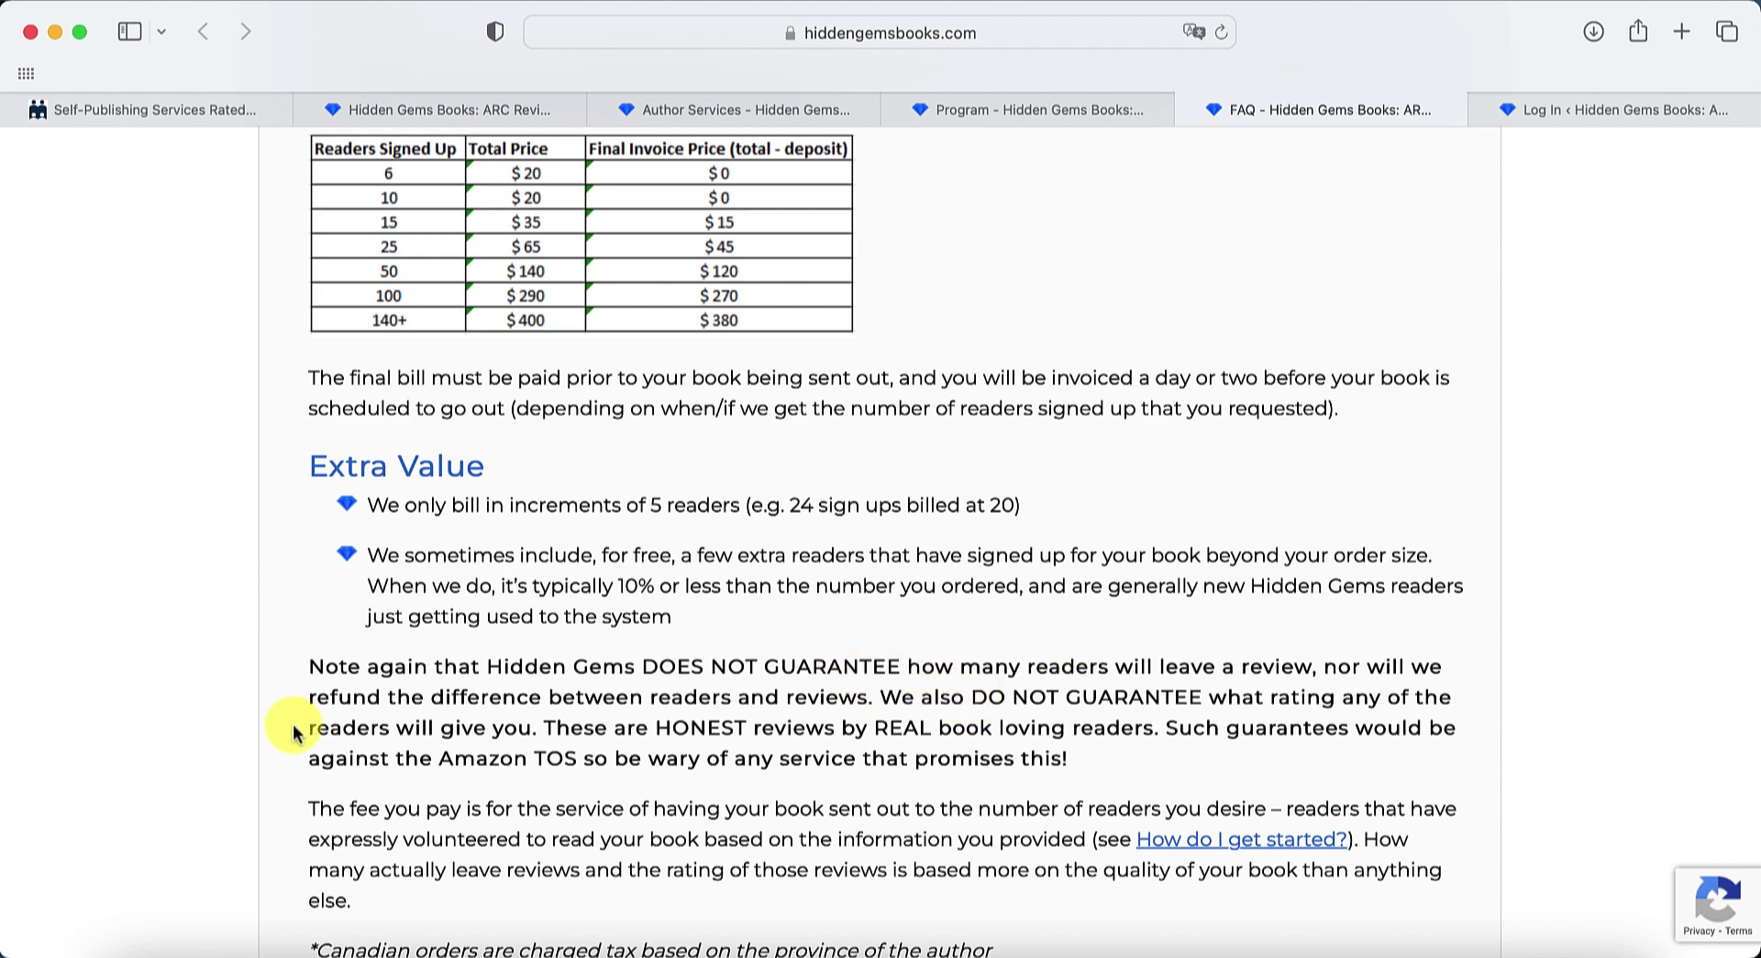
- Return to the start of the FAQ and find the answer to "When should I schedule my ARC?"
scroll(198, 711, "up", 2)
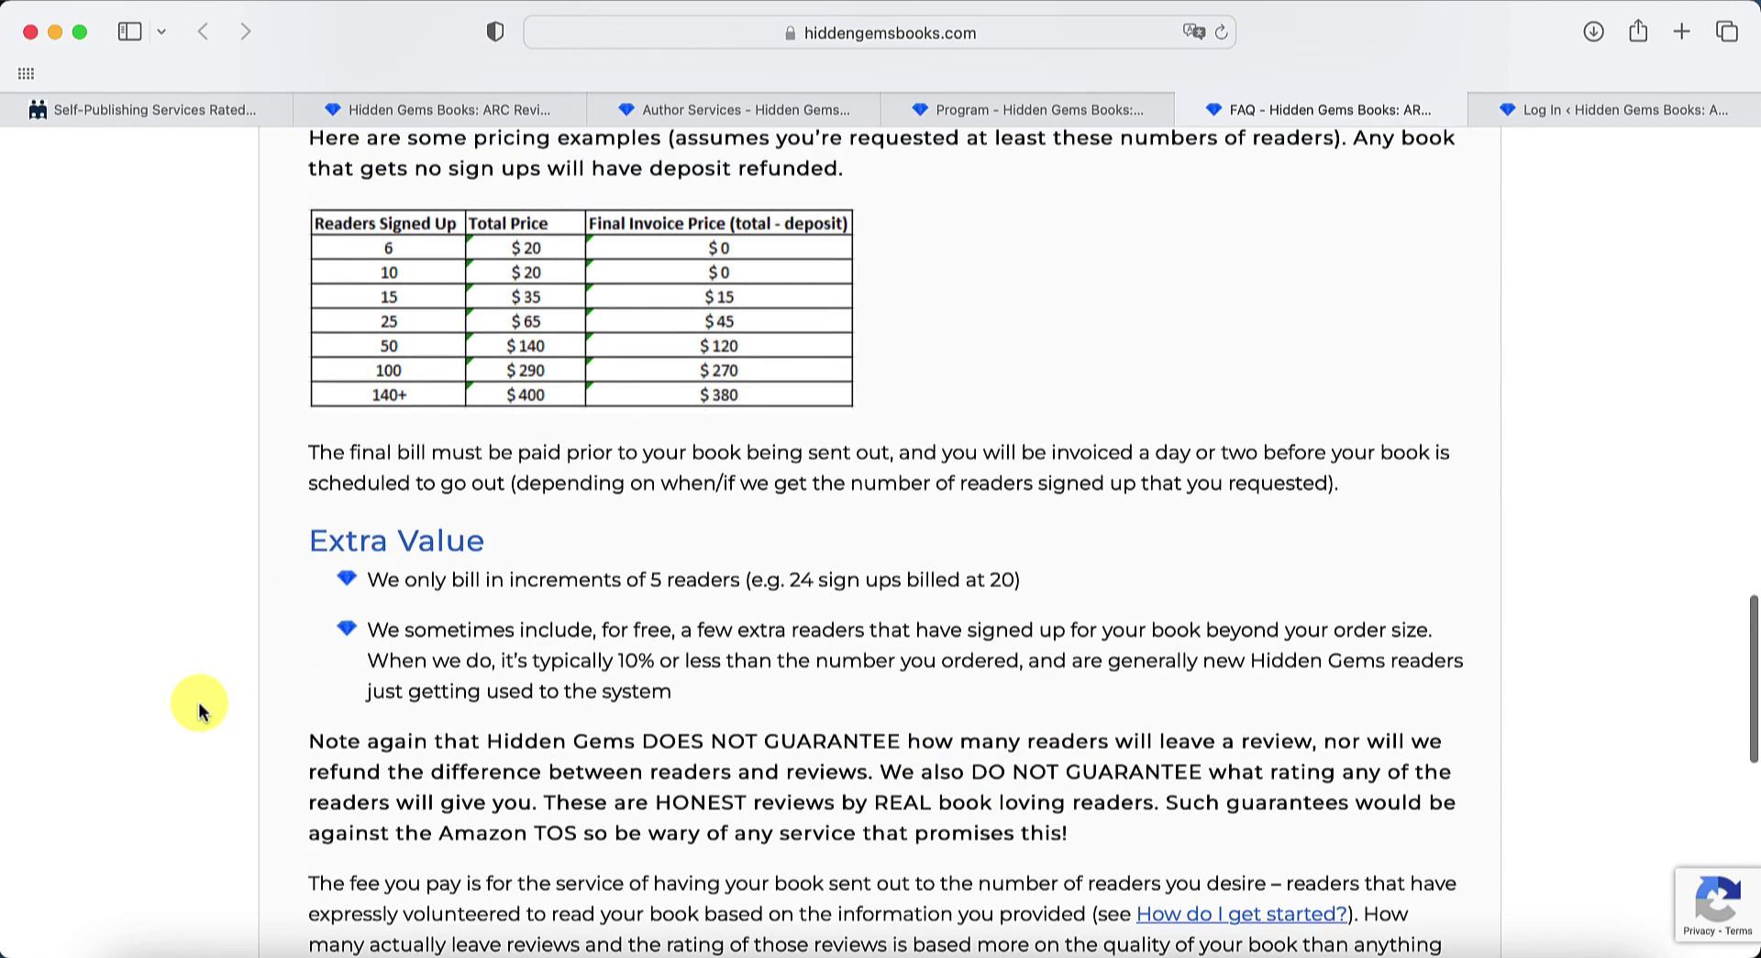
scroll(200, 708, "up", 5)
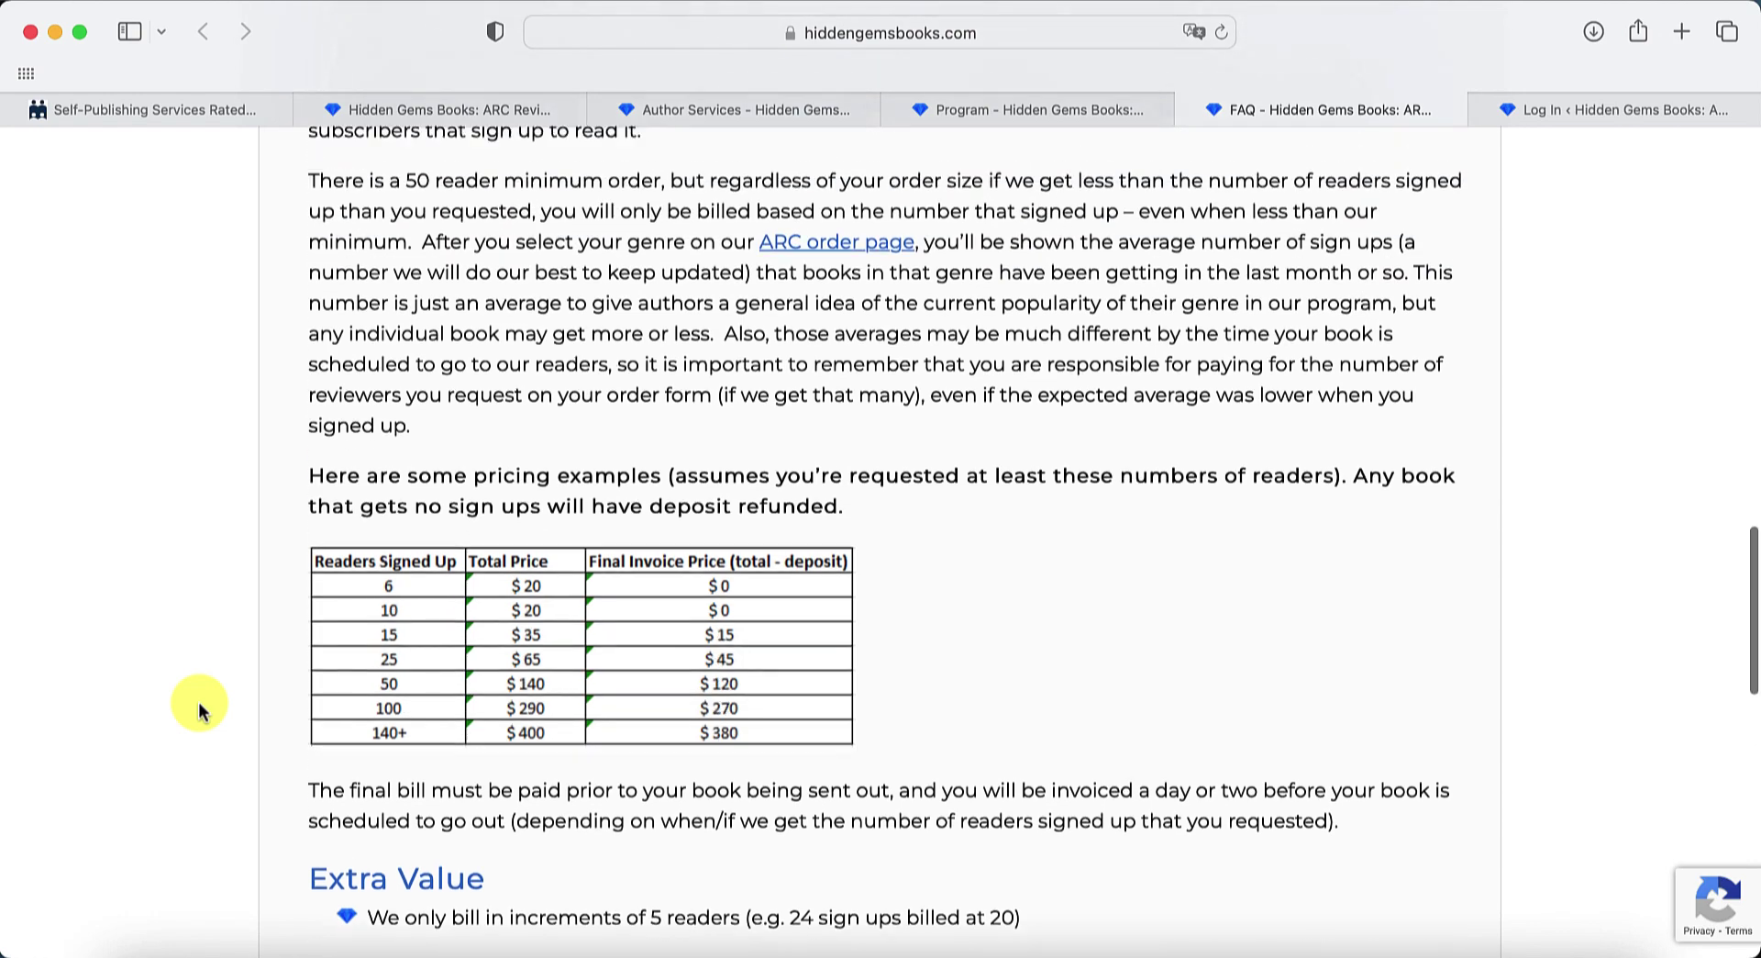
scroll(198, 702, "up", 15)
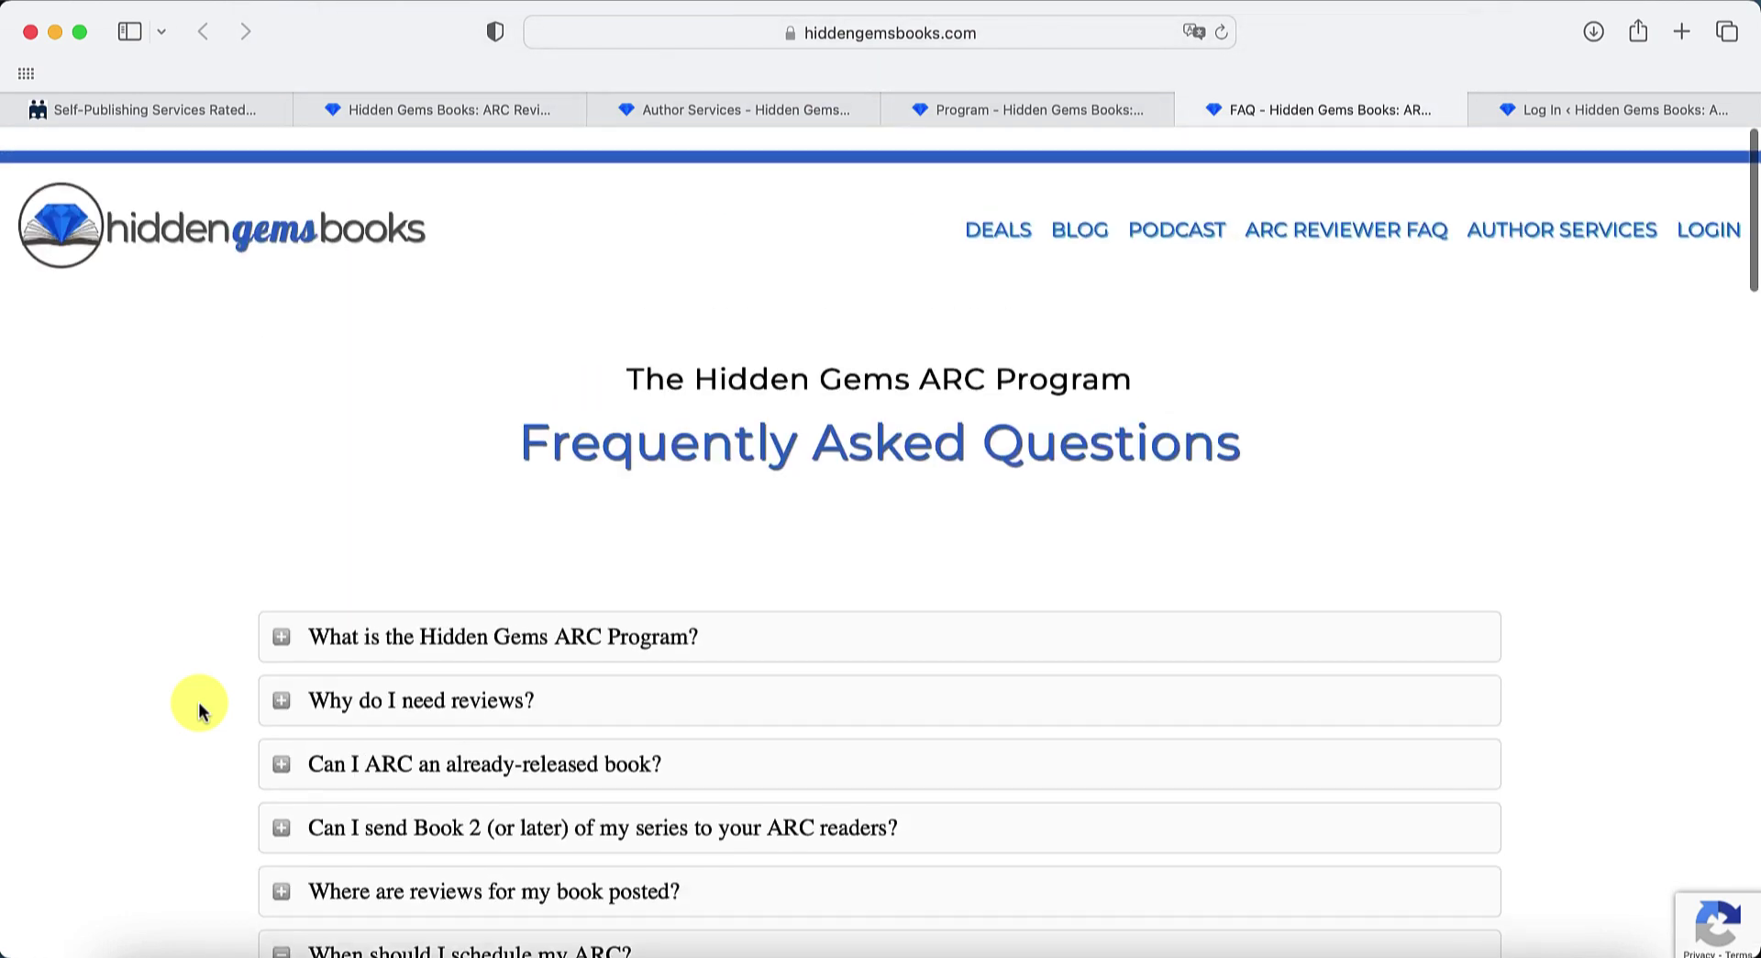
scroll(199, 702, "down", 2)
scroll(198, 704, "up", 2)
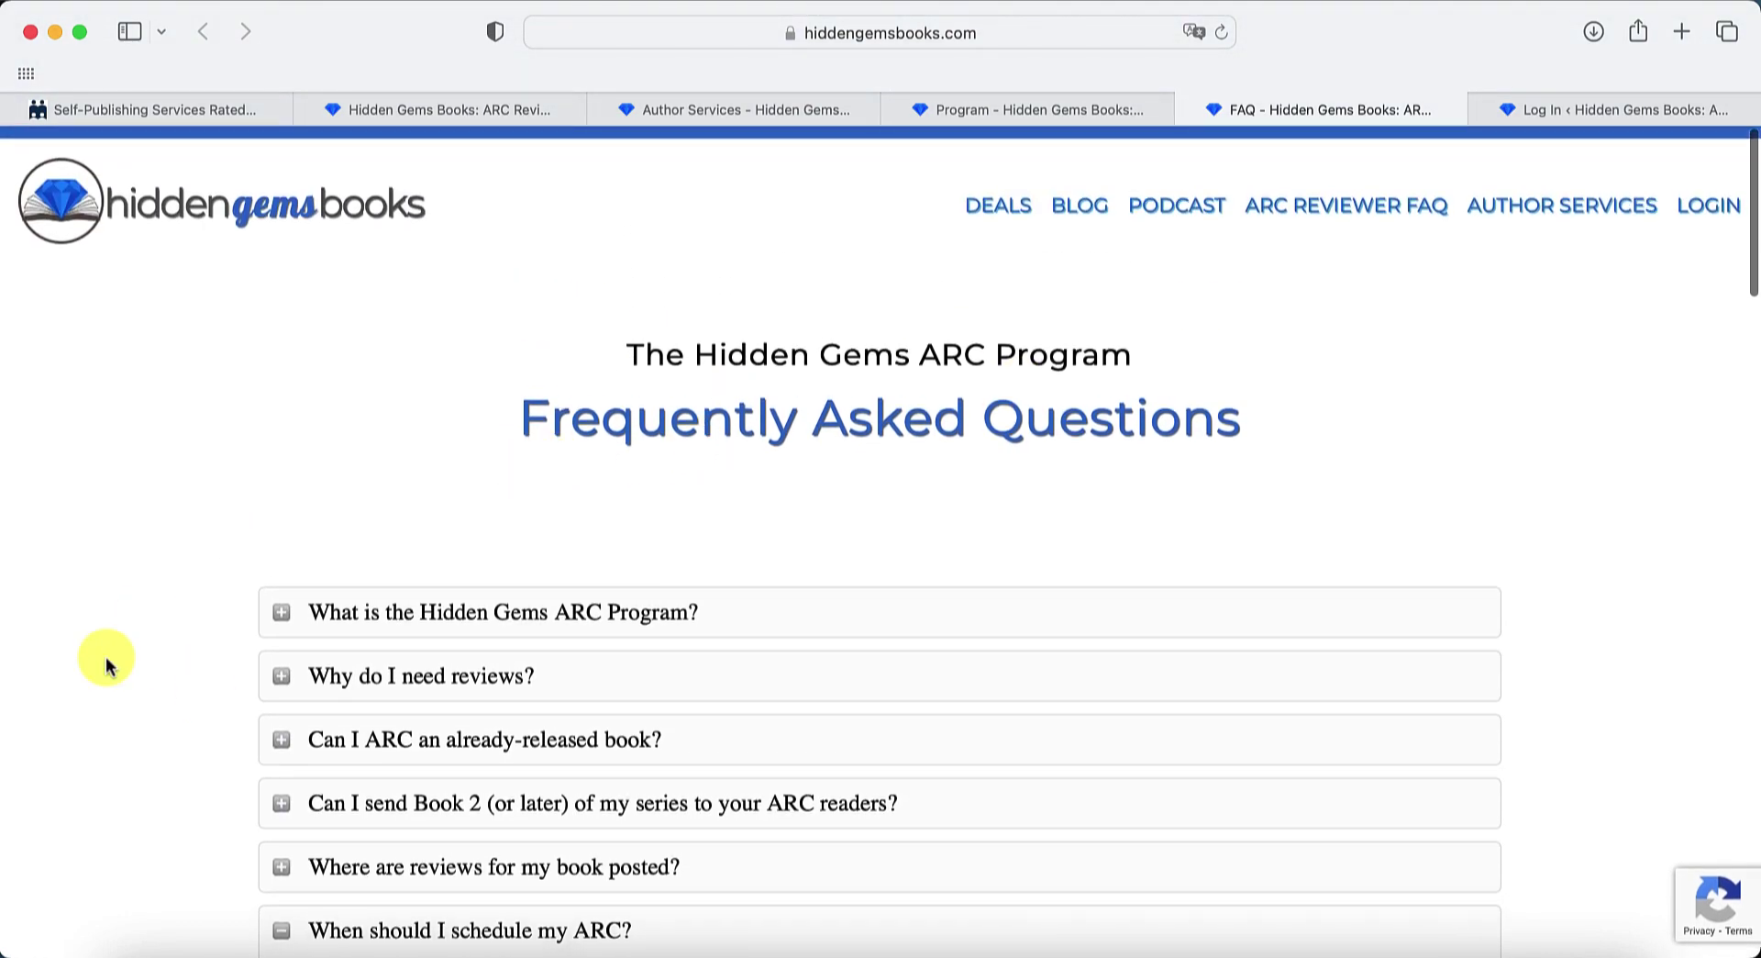
scroll(110, 660, "down", 2)
scroll(132, 599, "down", 6)
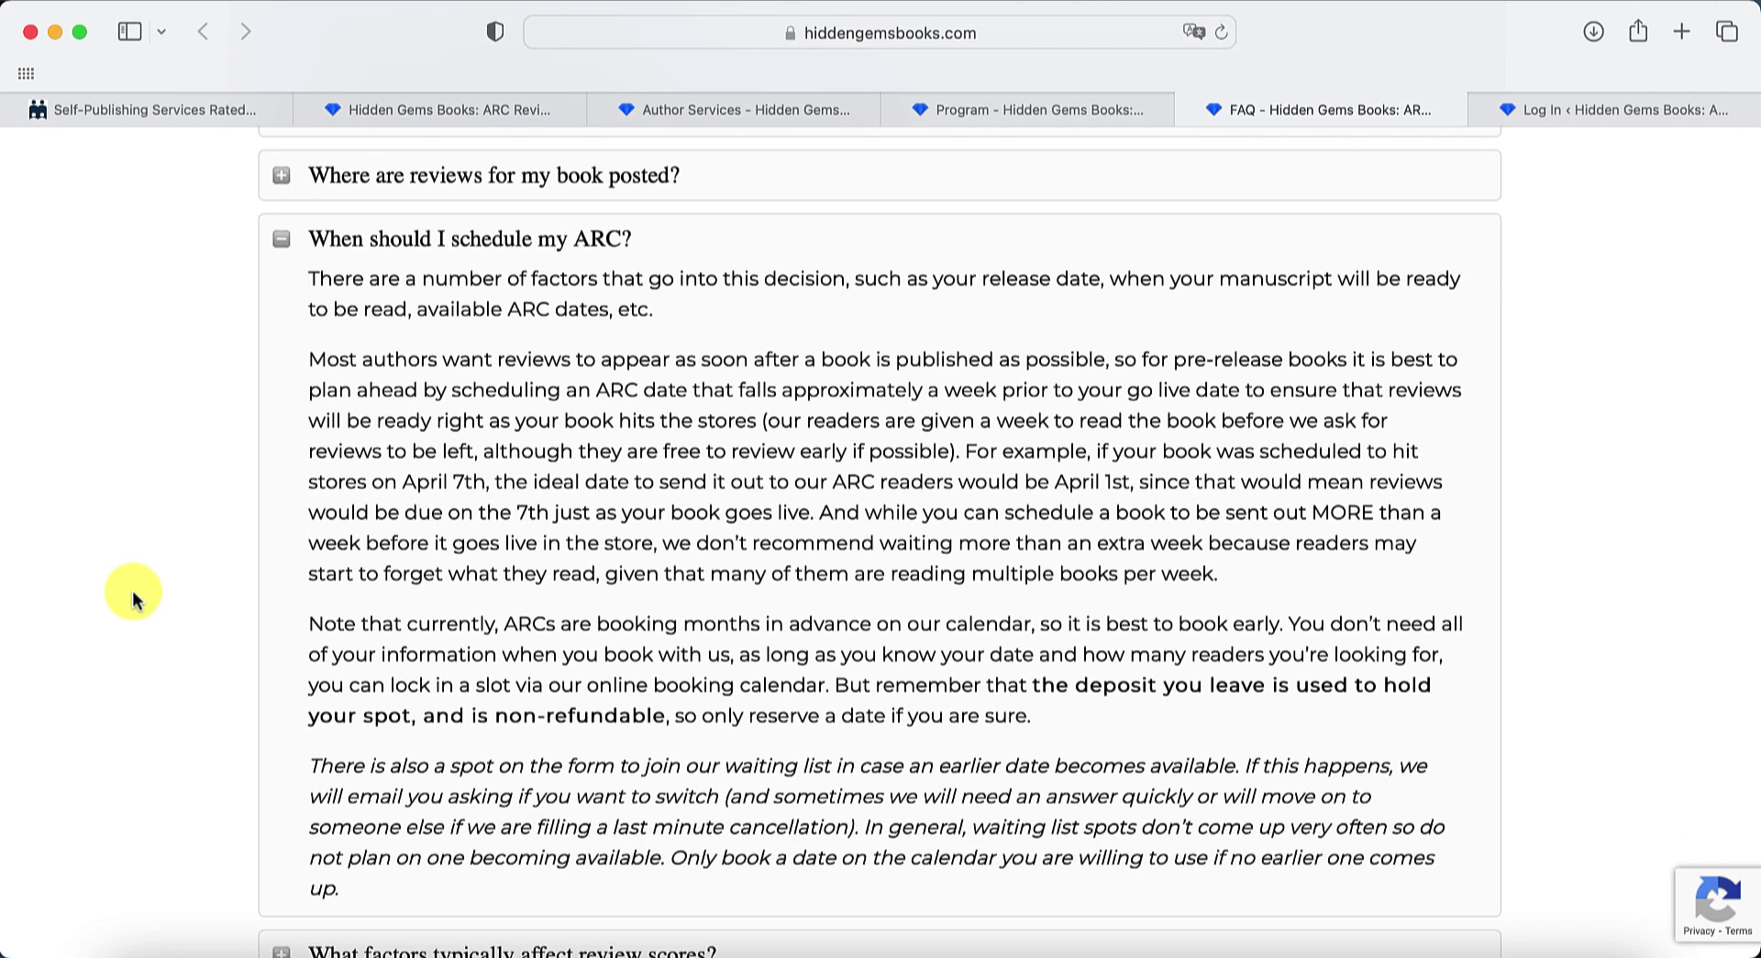
- Return from the FAQ to the ARC Program page, select Self-Help as the book's main genre and open its booking page
scroll(132, 591, "down", 1)
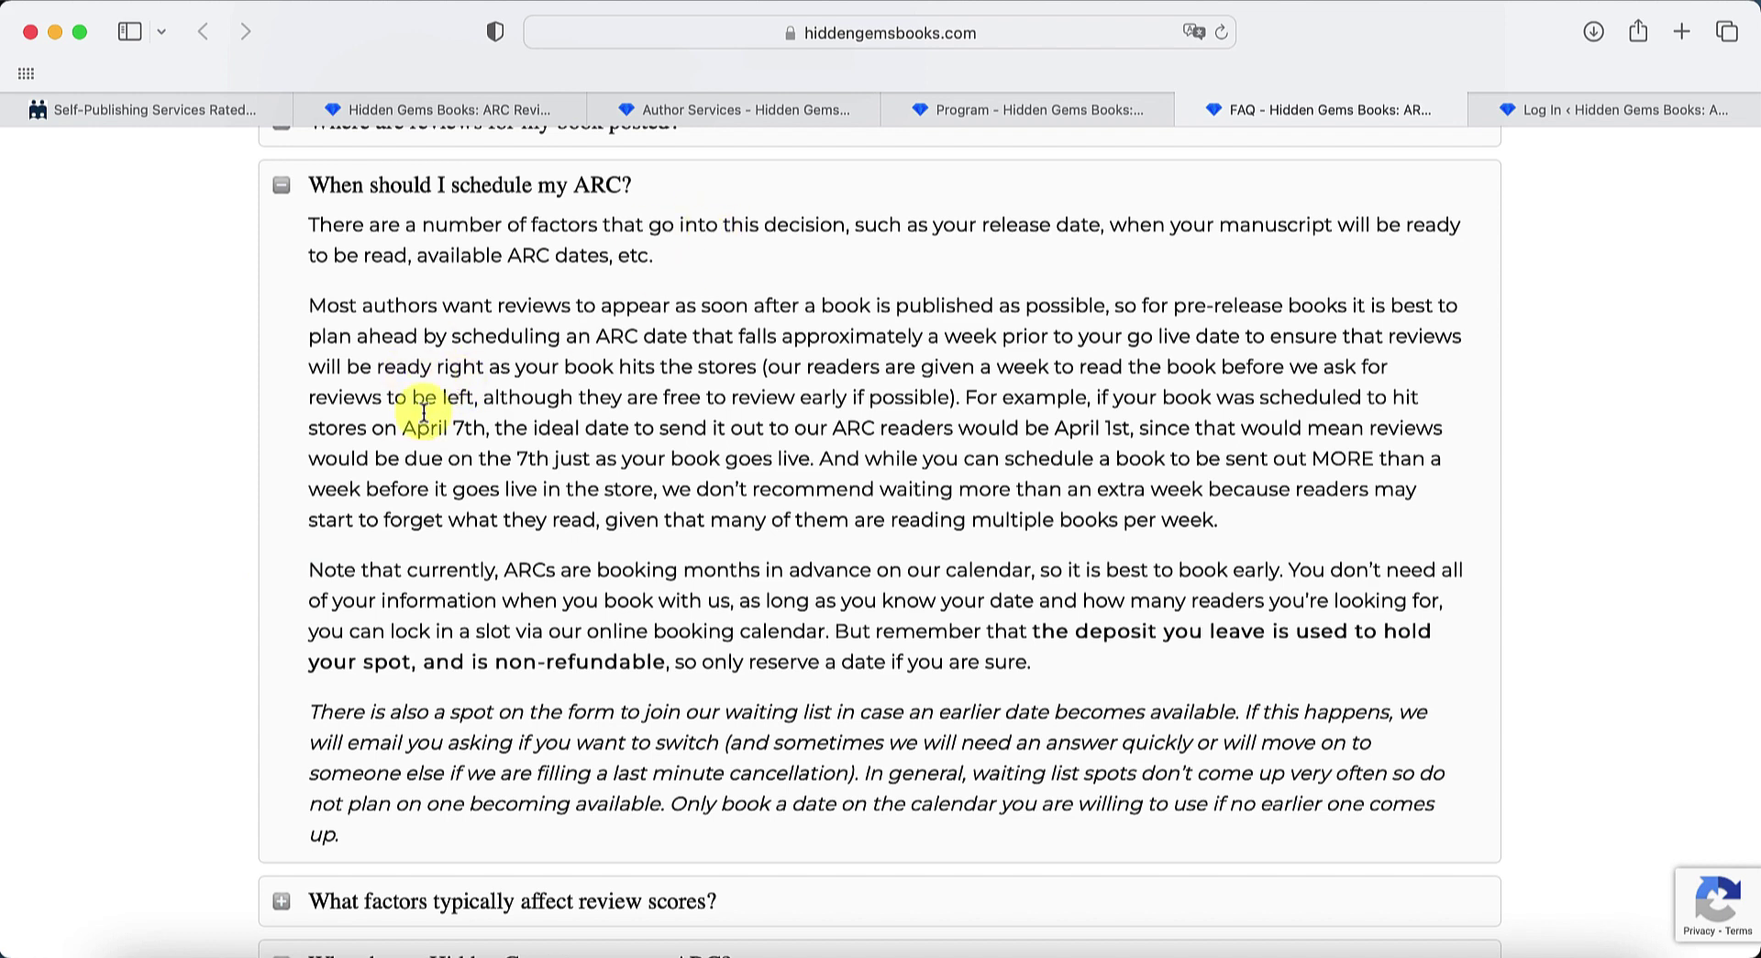
left_click(982, 111)
left_click(274, 642)
scroll(274, 643, "down", 2)
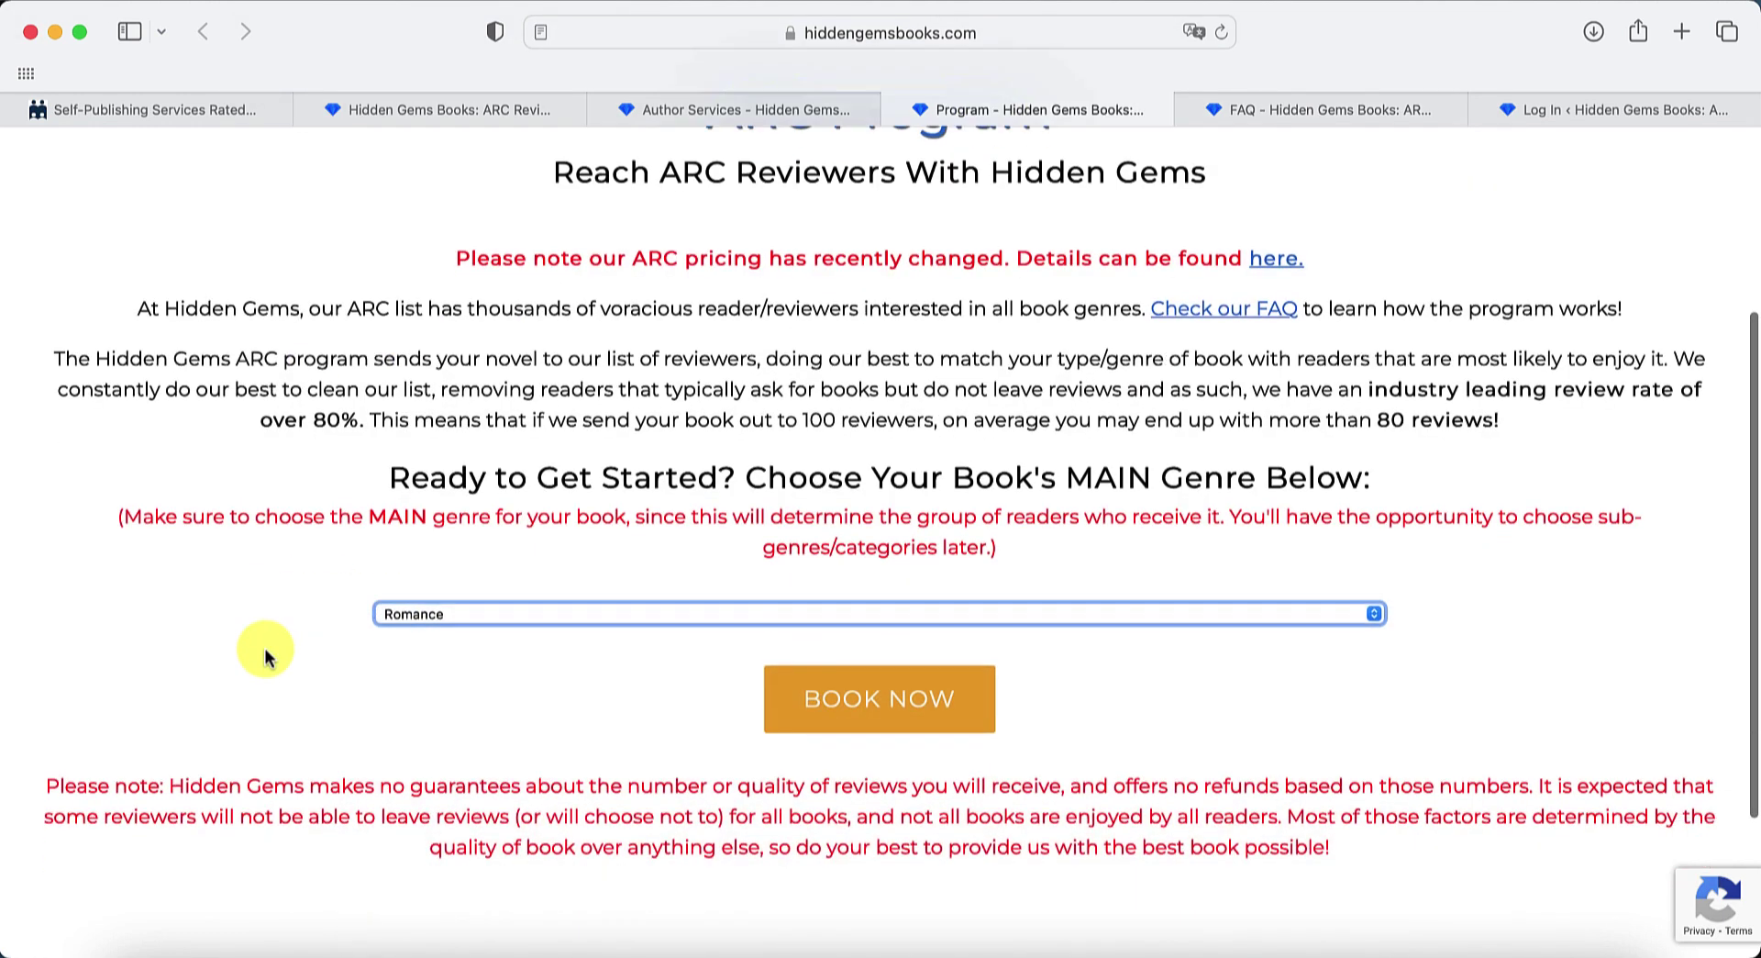
left_click(570, 461)
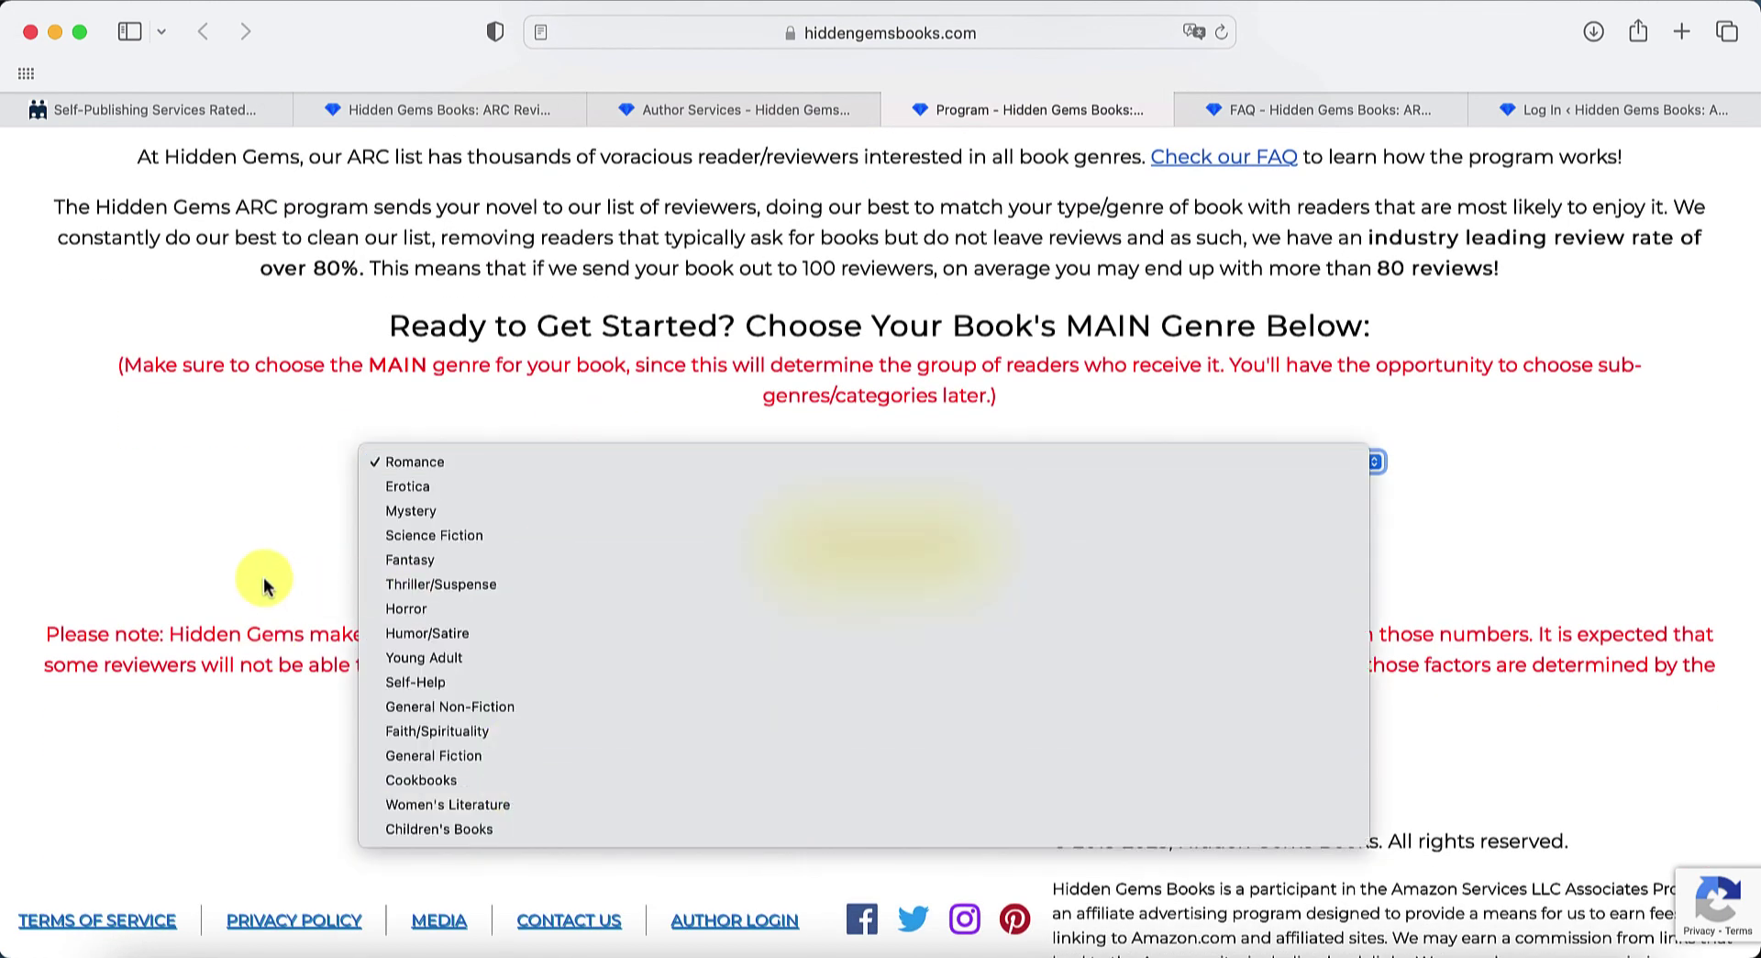
left_click(279, 560)
left_click(570, 463)
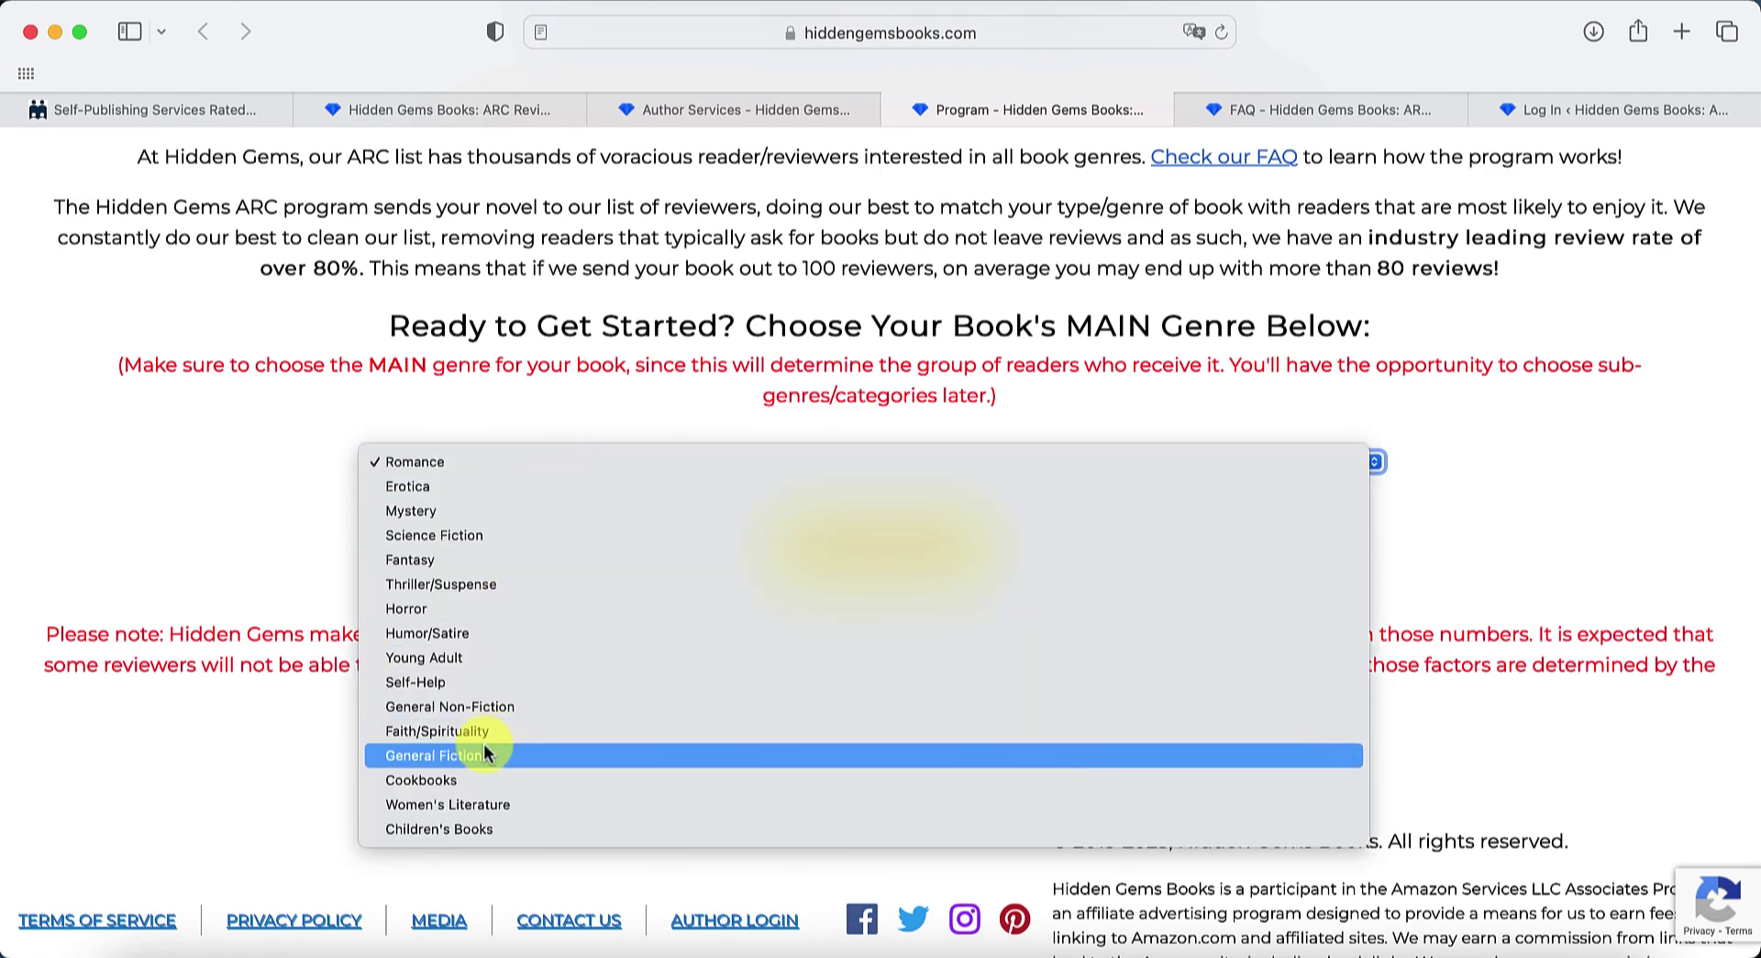
left_click(482, 683)
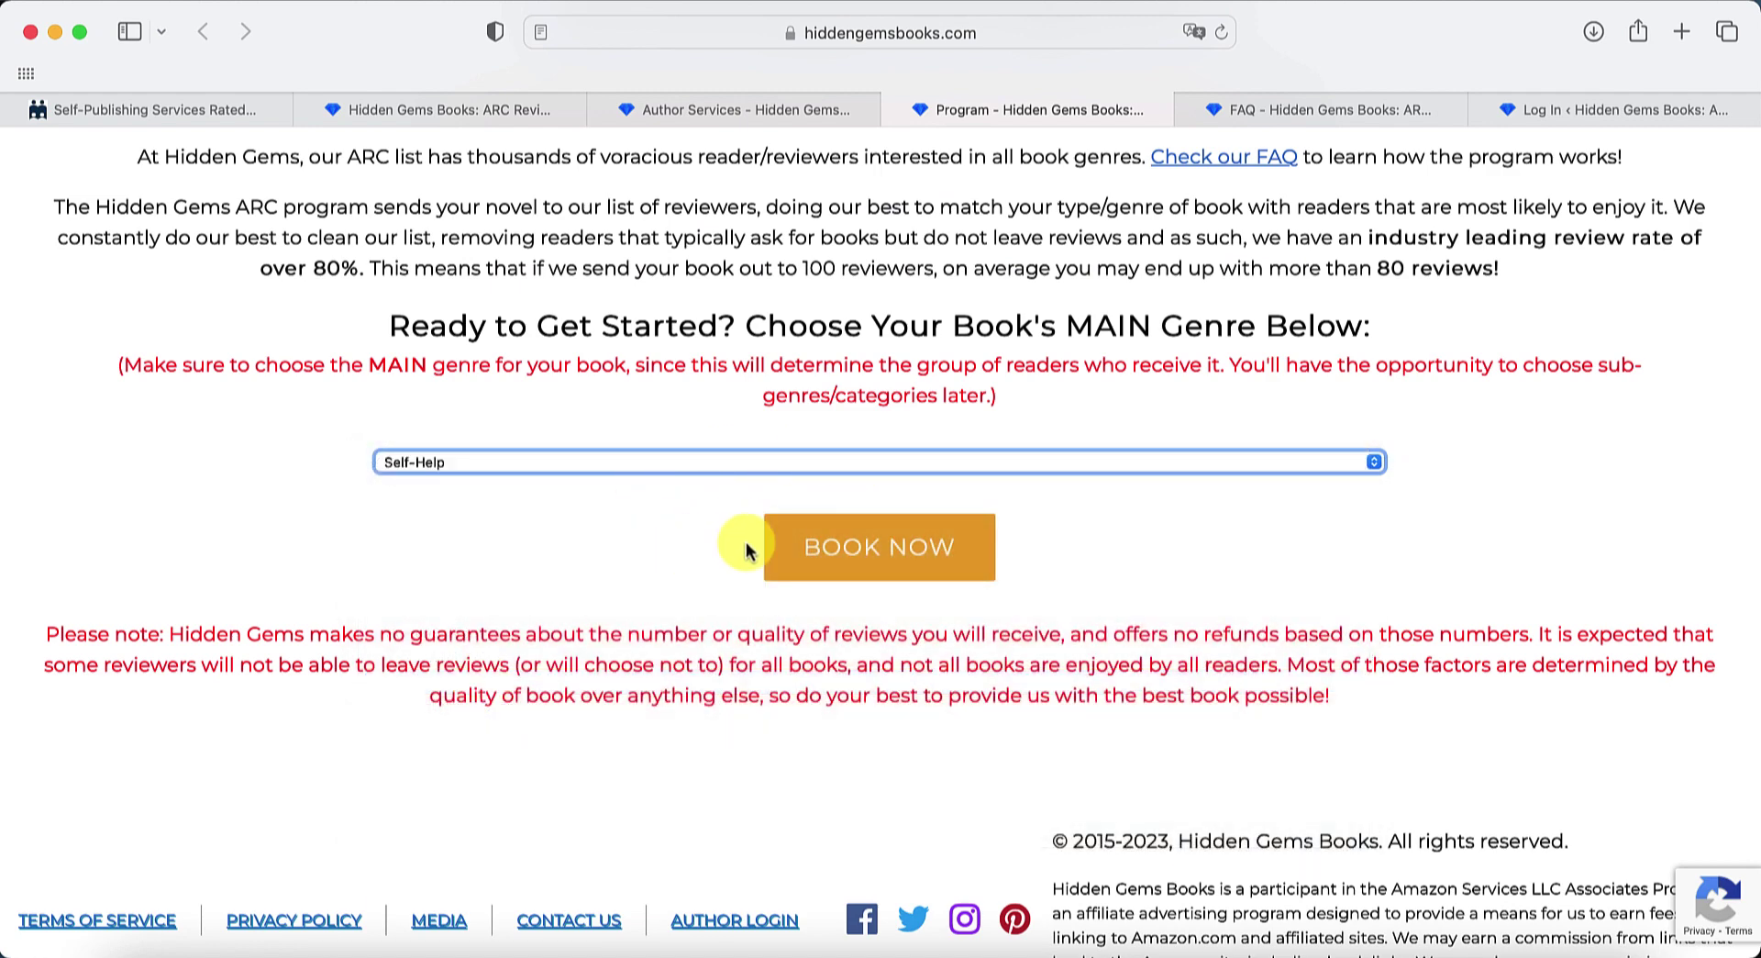
left_click(870, 554)
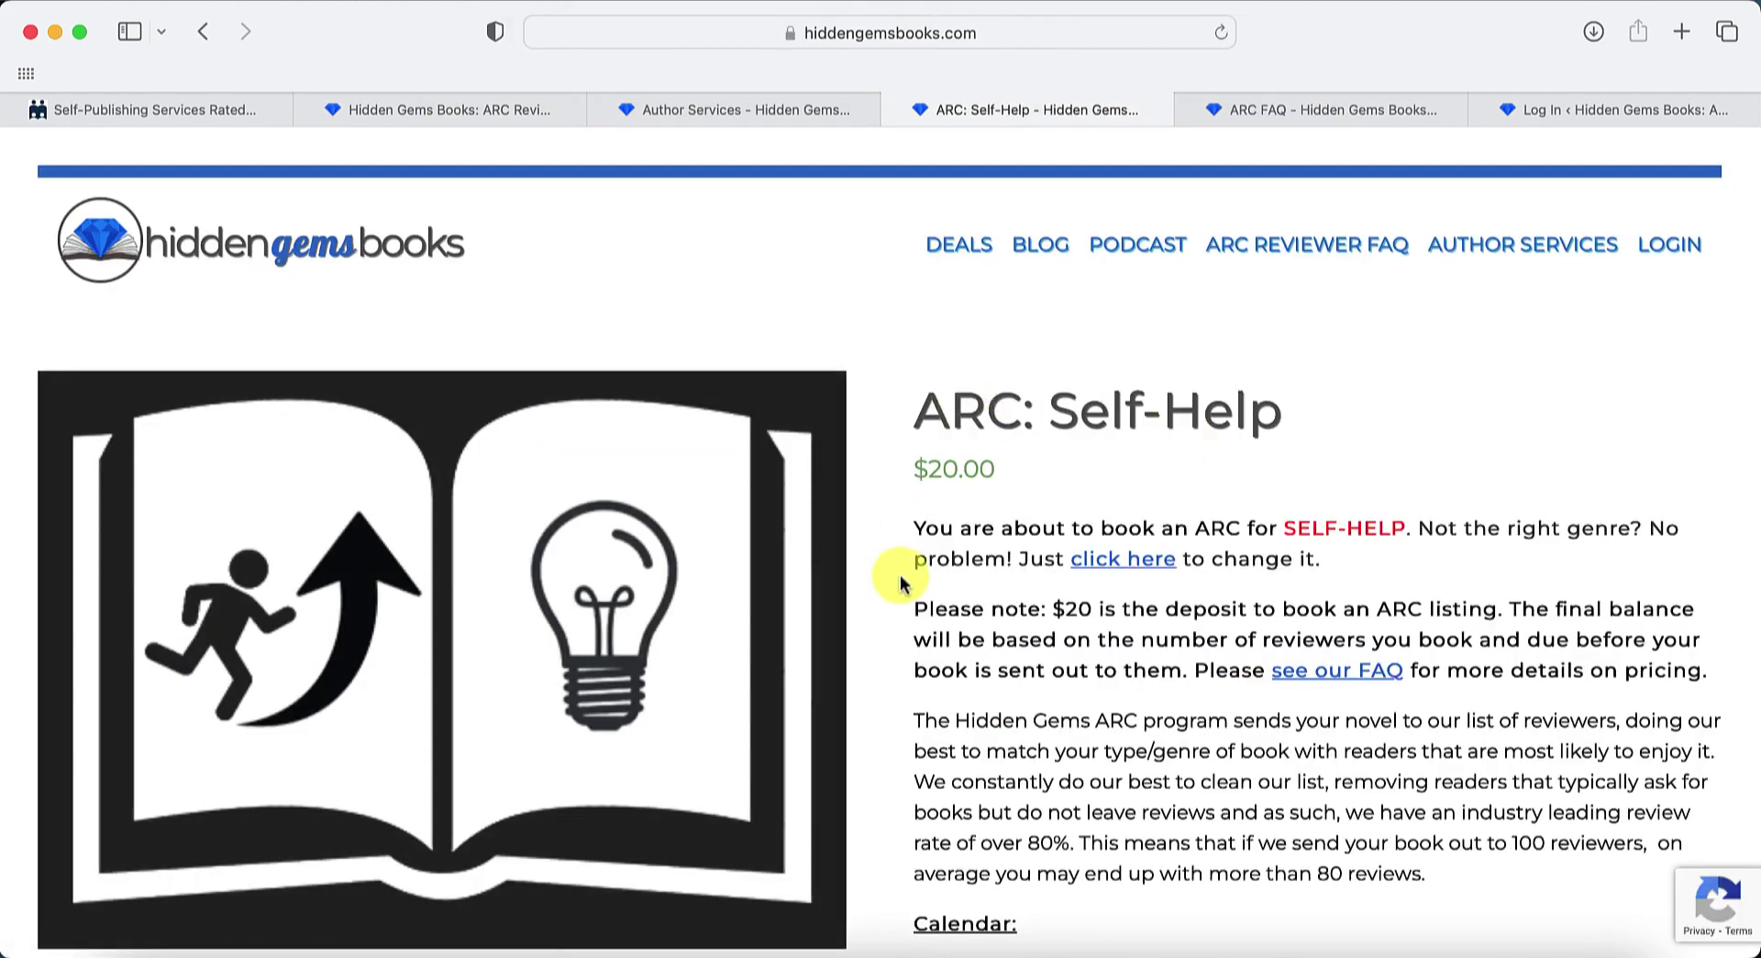
- Read the Self-Help ARC booking page, covering the deposit note, genre description, sign-up rates, calendar colour legend and date calendar
scroll(912, 580, "down", 2)
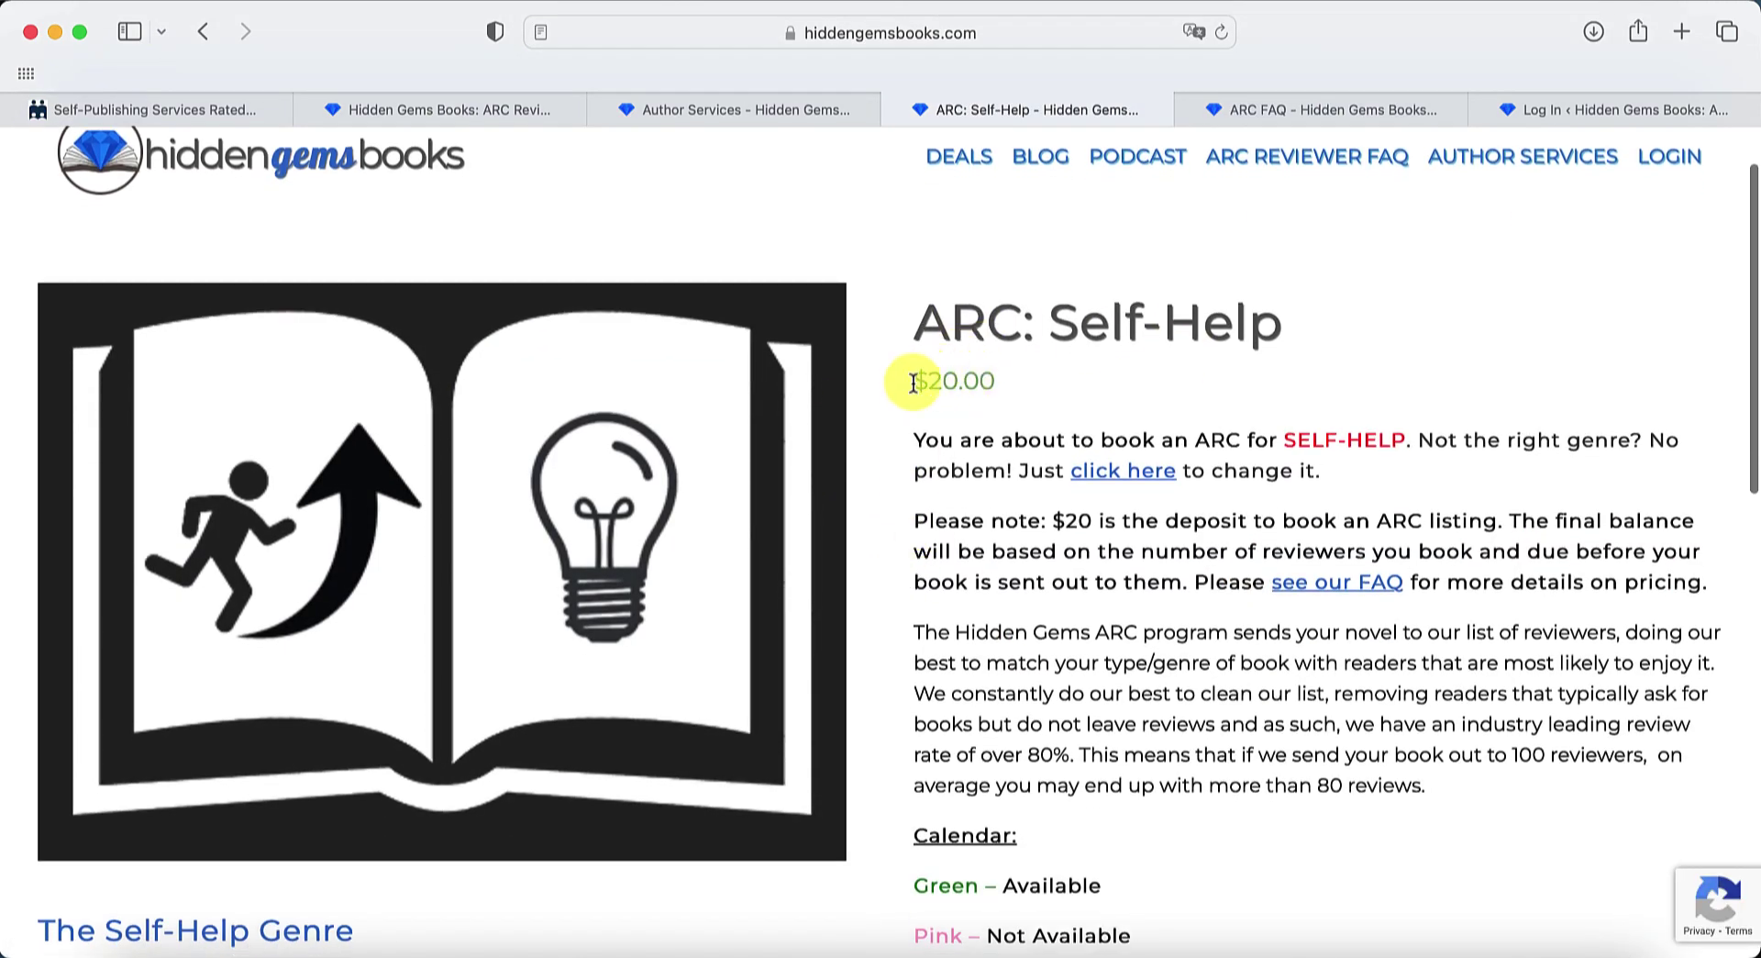
scroll(905, 569, "down", 10)
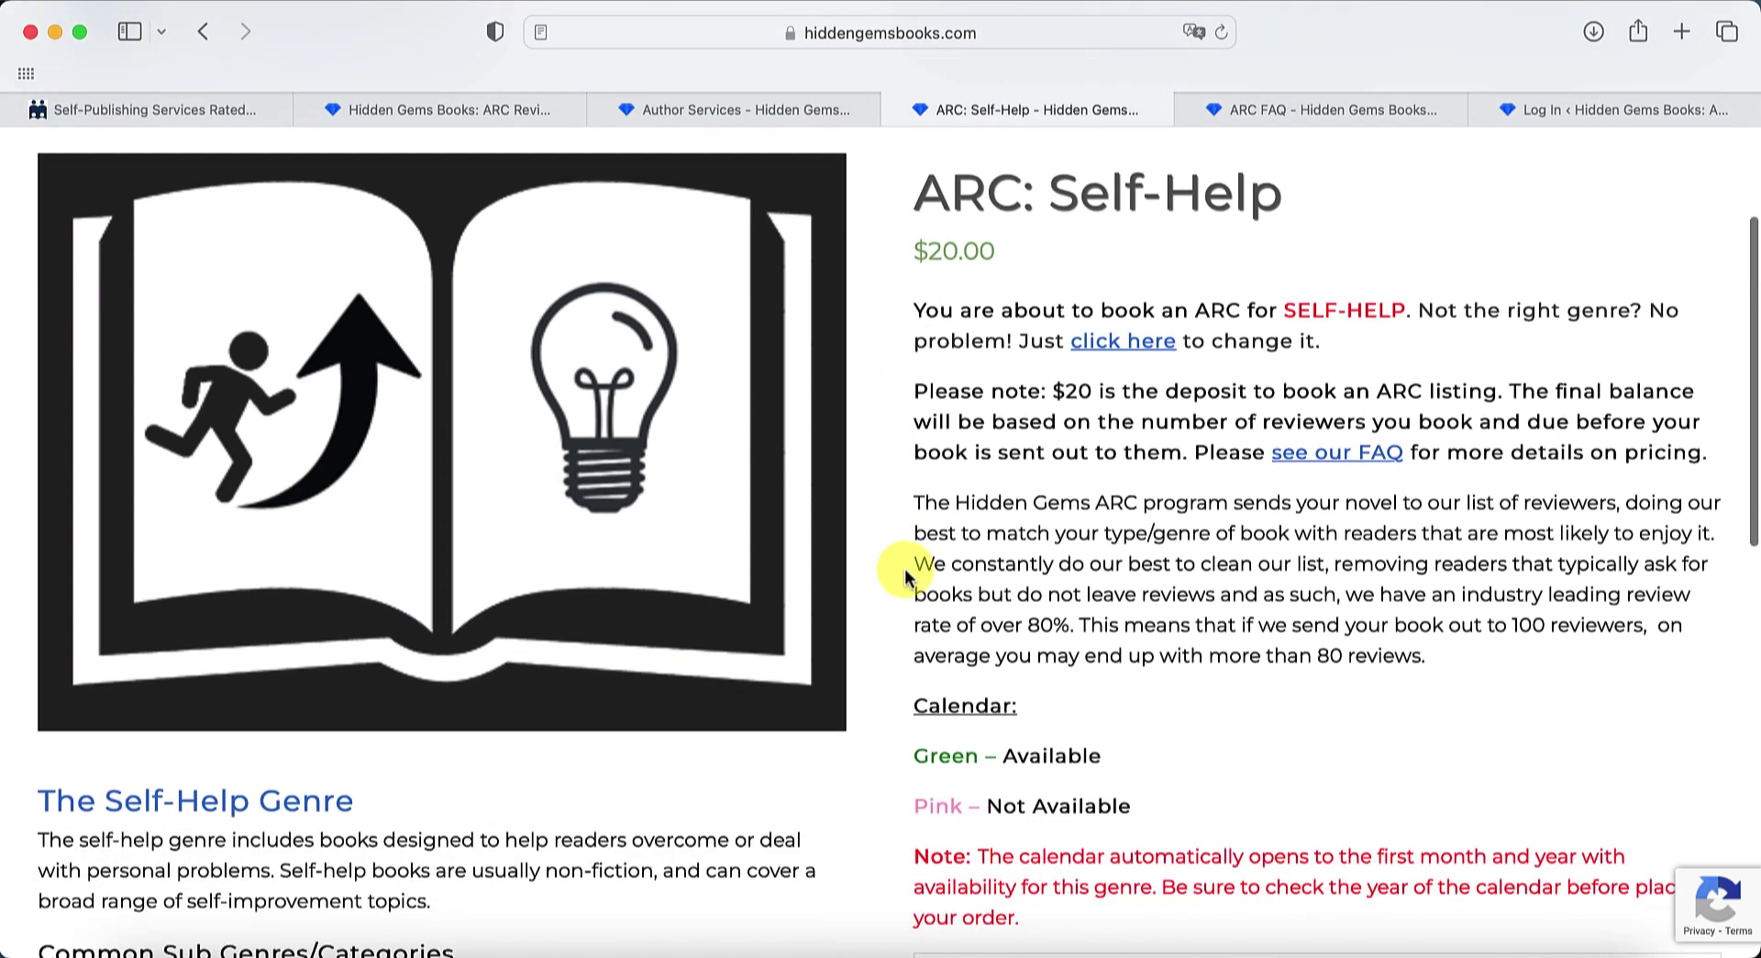
scroll(904, 569, "down", 3)
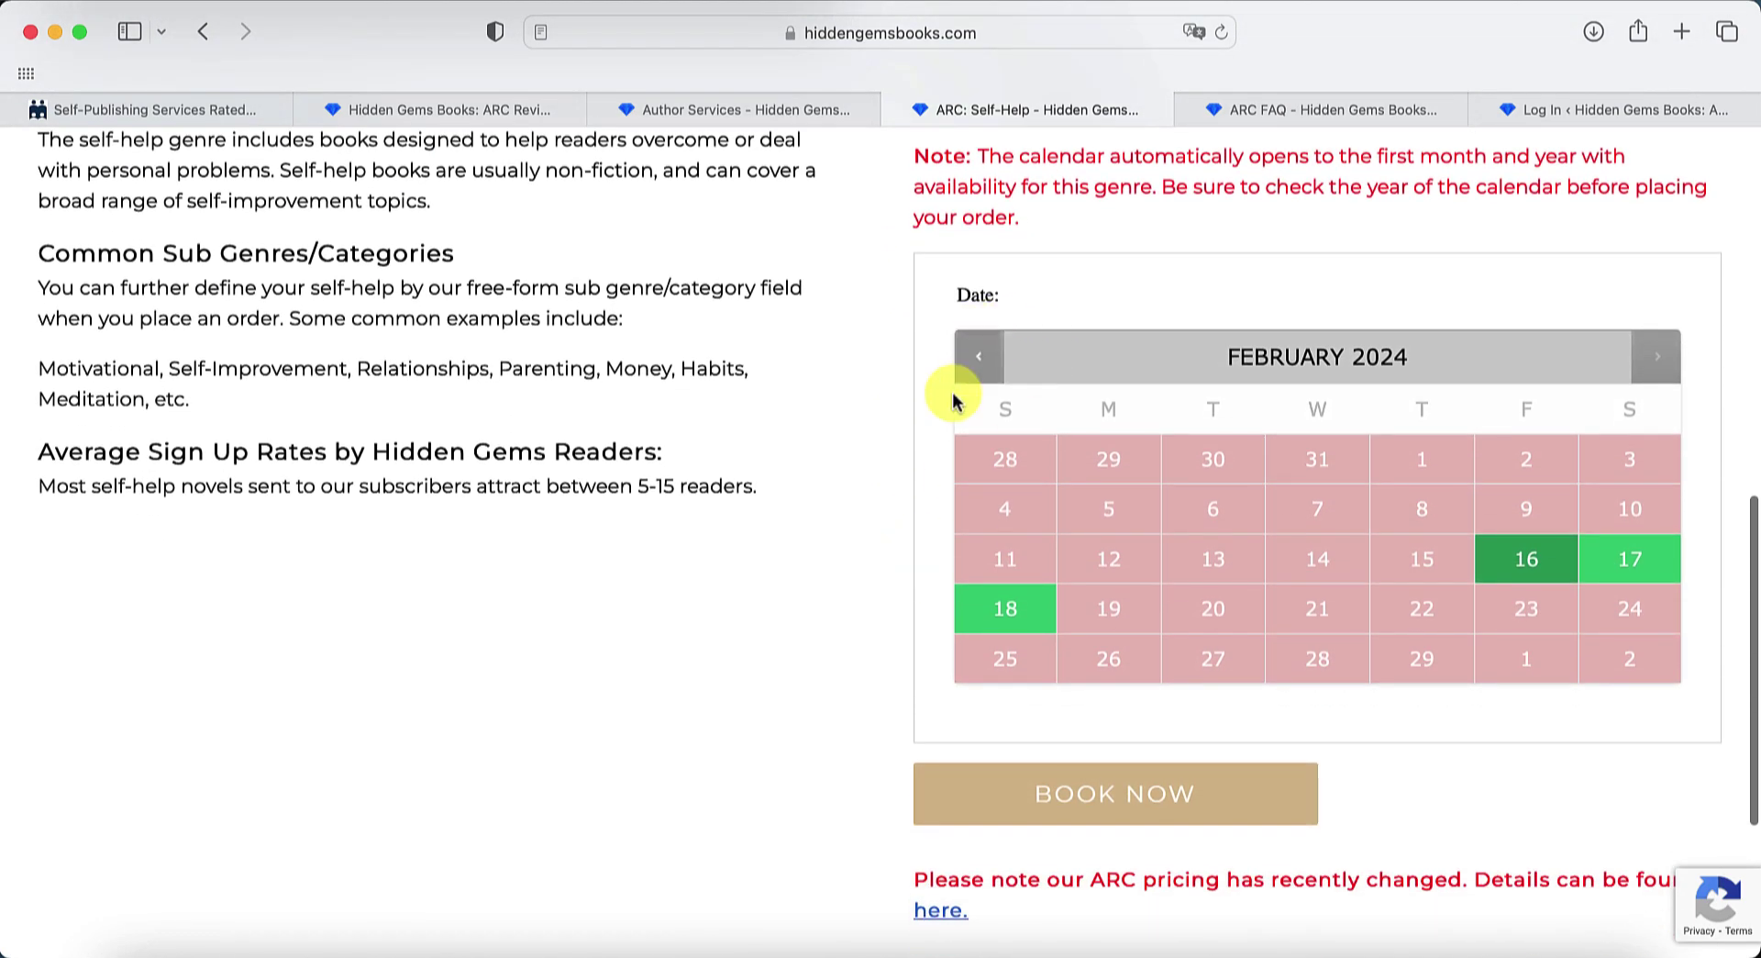
scroll(900, 456, "up", 1)
scroll(859, 644, "down", 5)
scroll(861, 641, "up", 8)
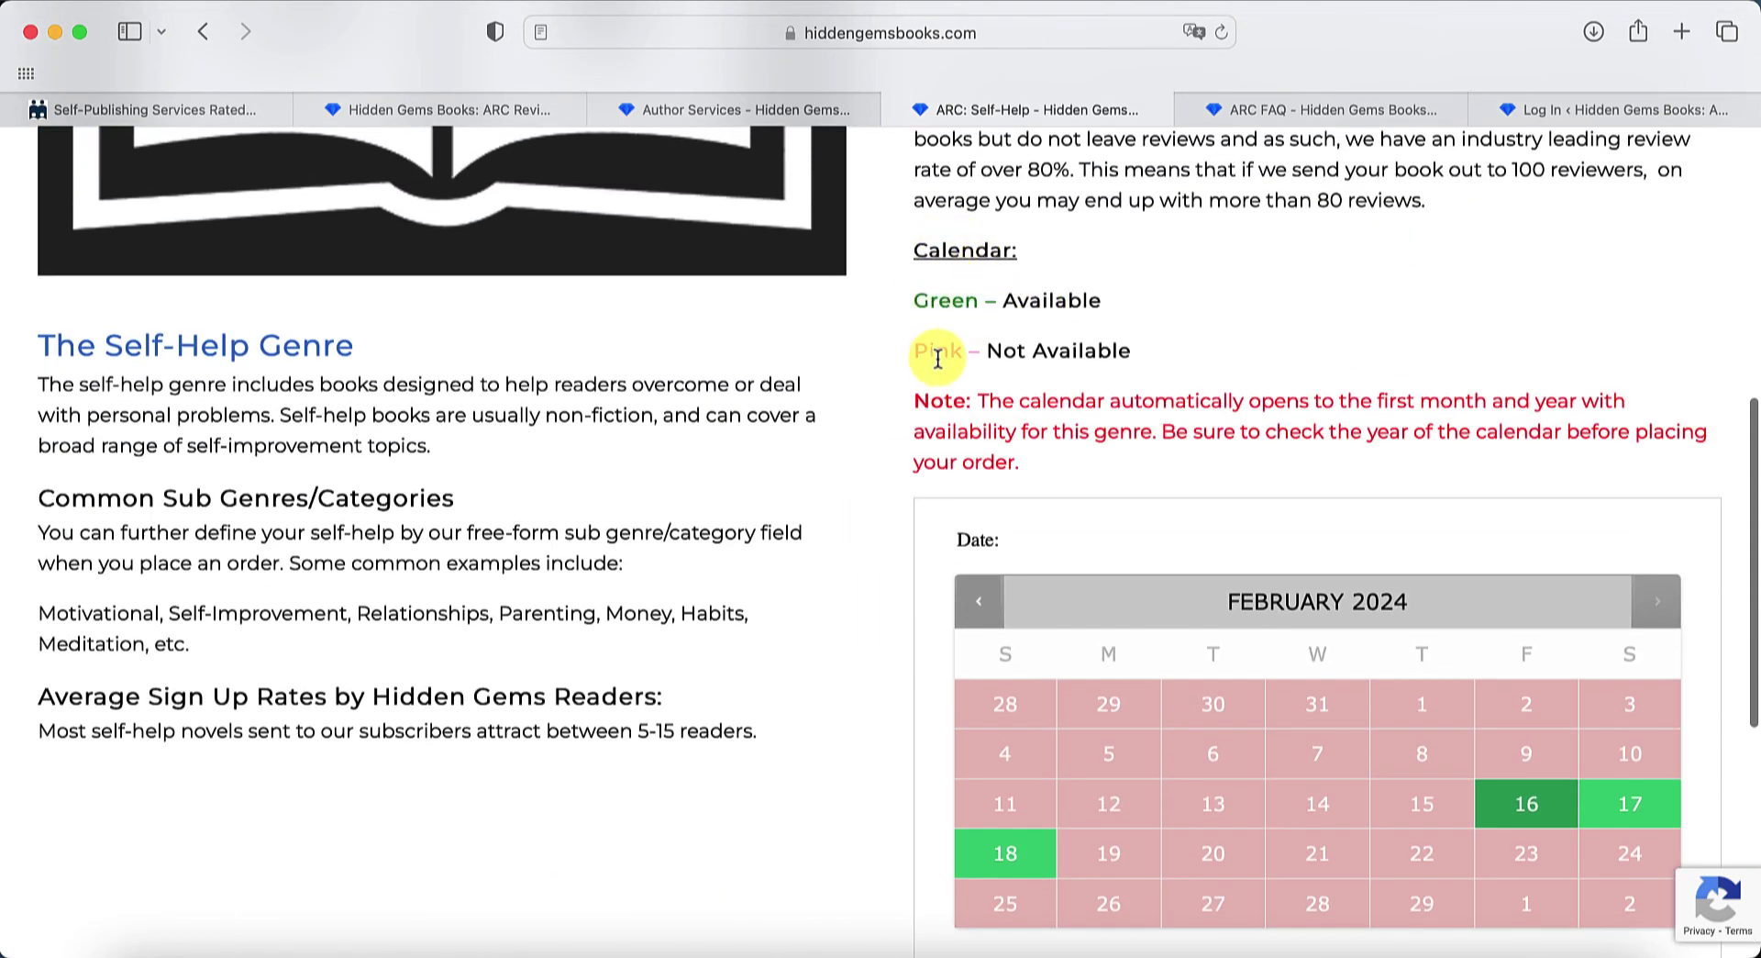
scroll(914, 559, "down", 2)
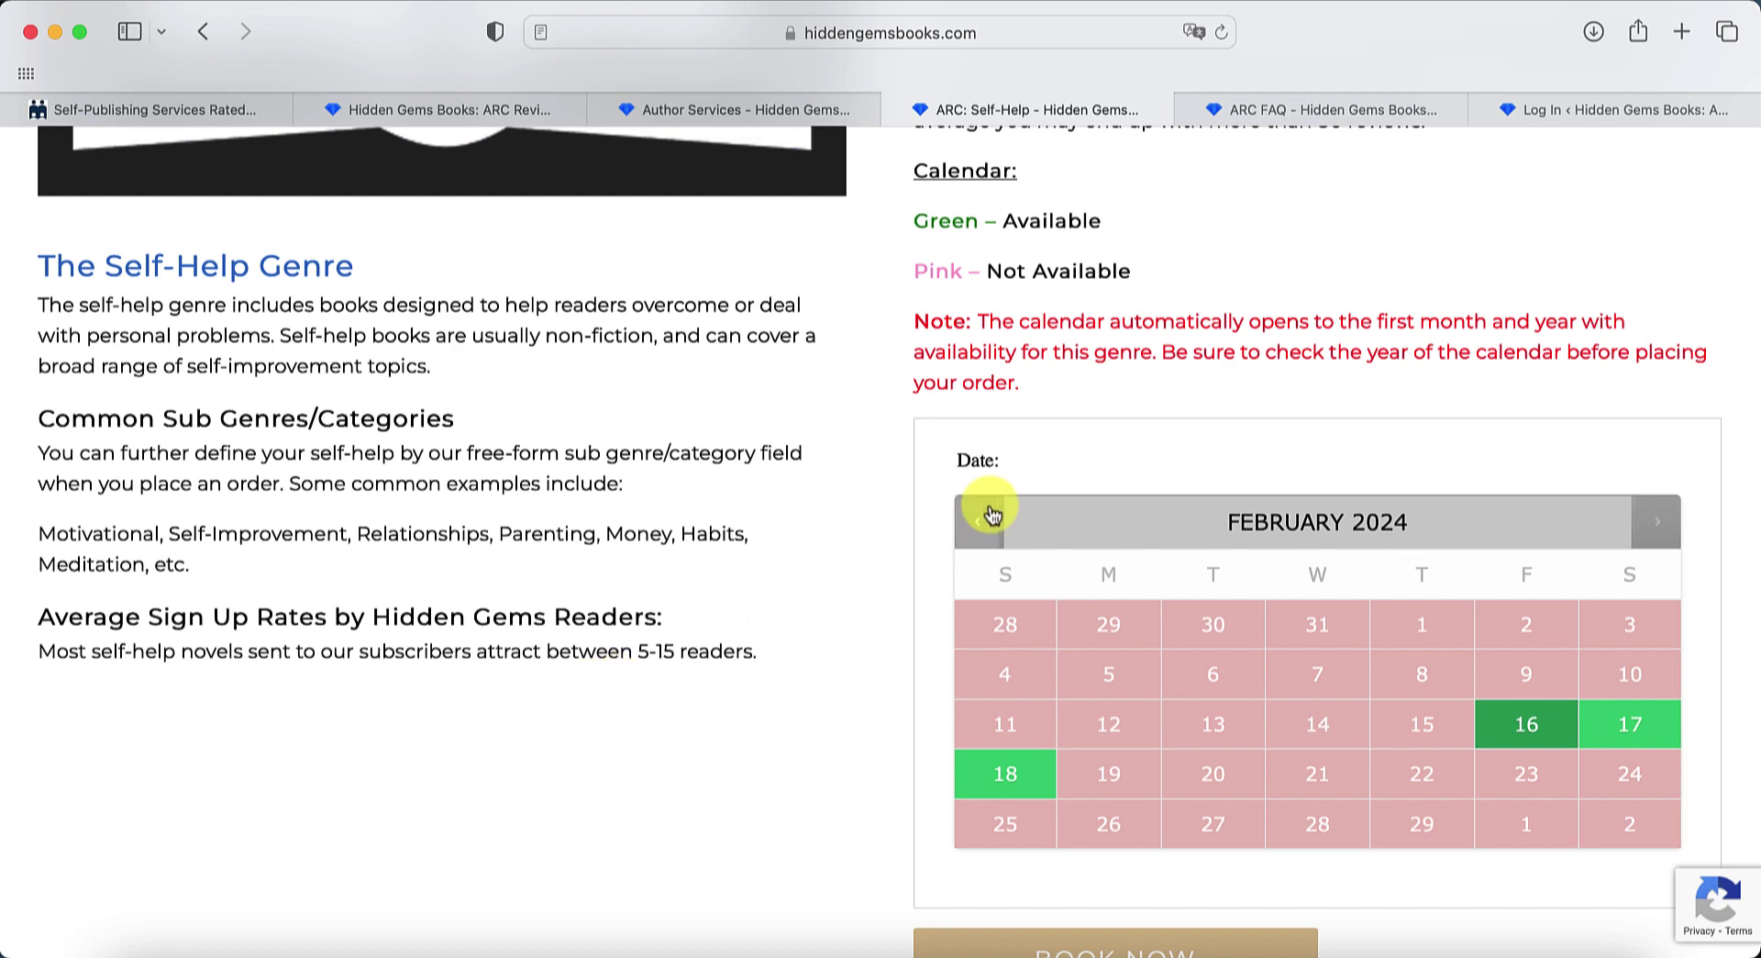
- Check the Self-Help booking calendar's availability month by month, going back to November 2023
left_click(976, 532)
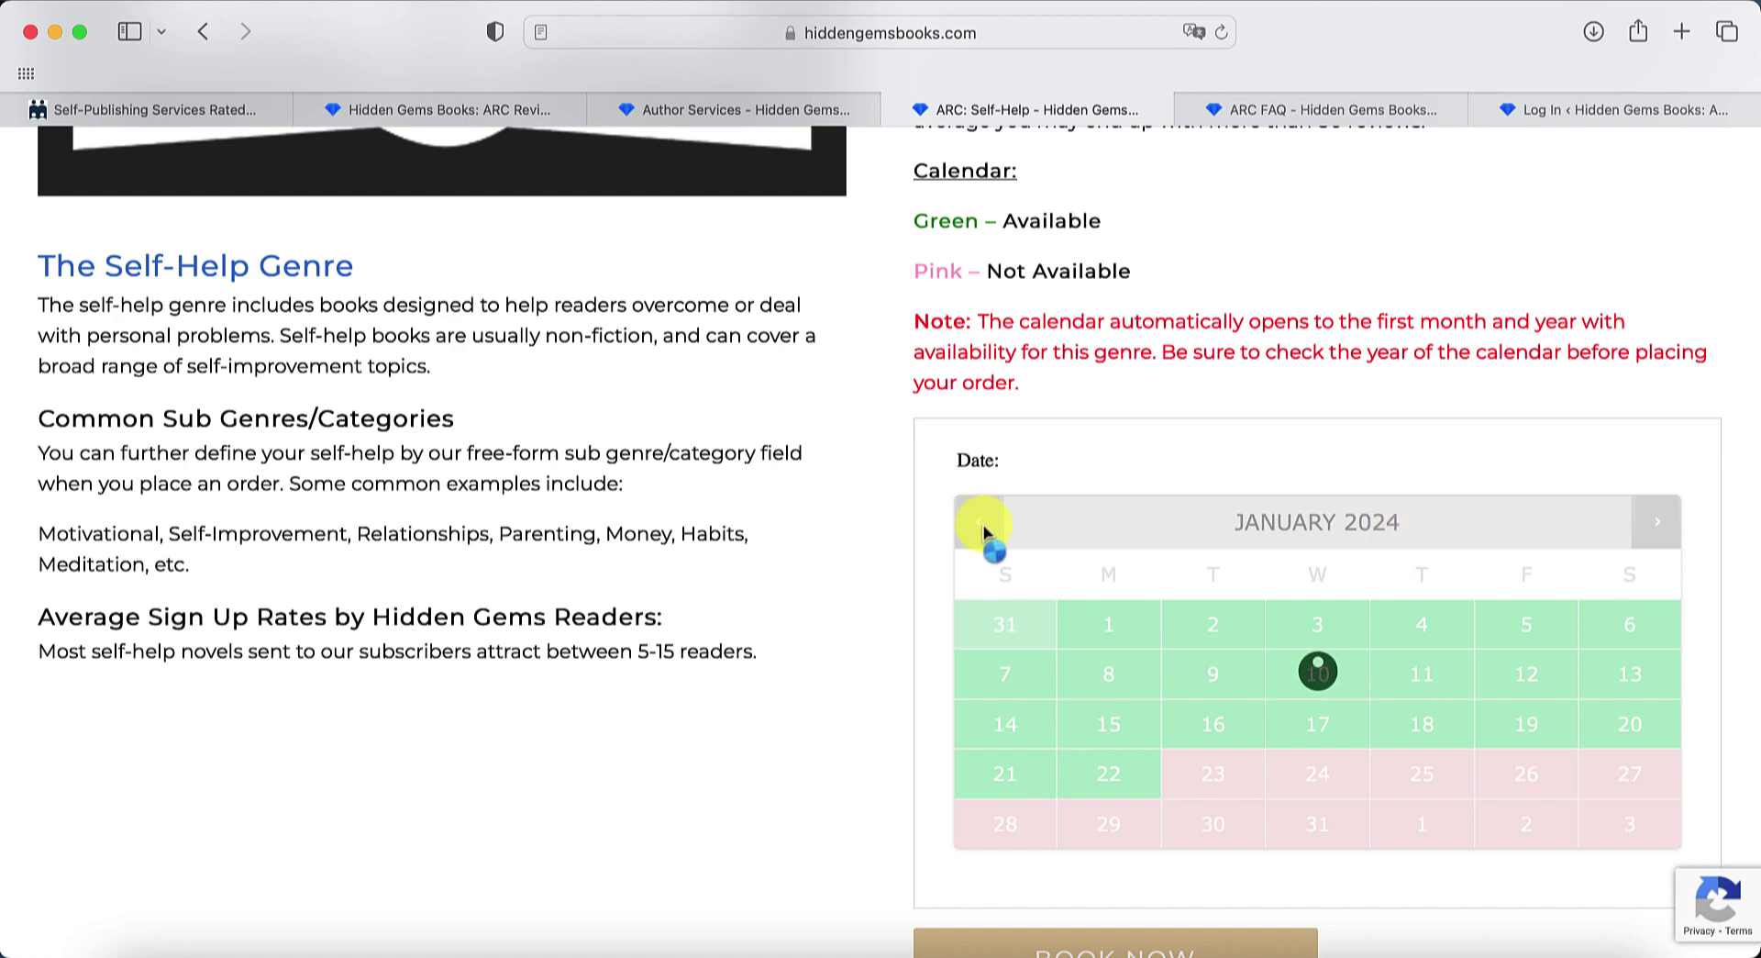
scroll(897, 534, "down", 1)
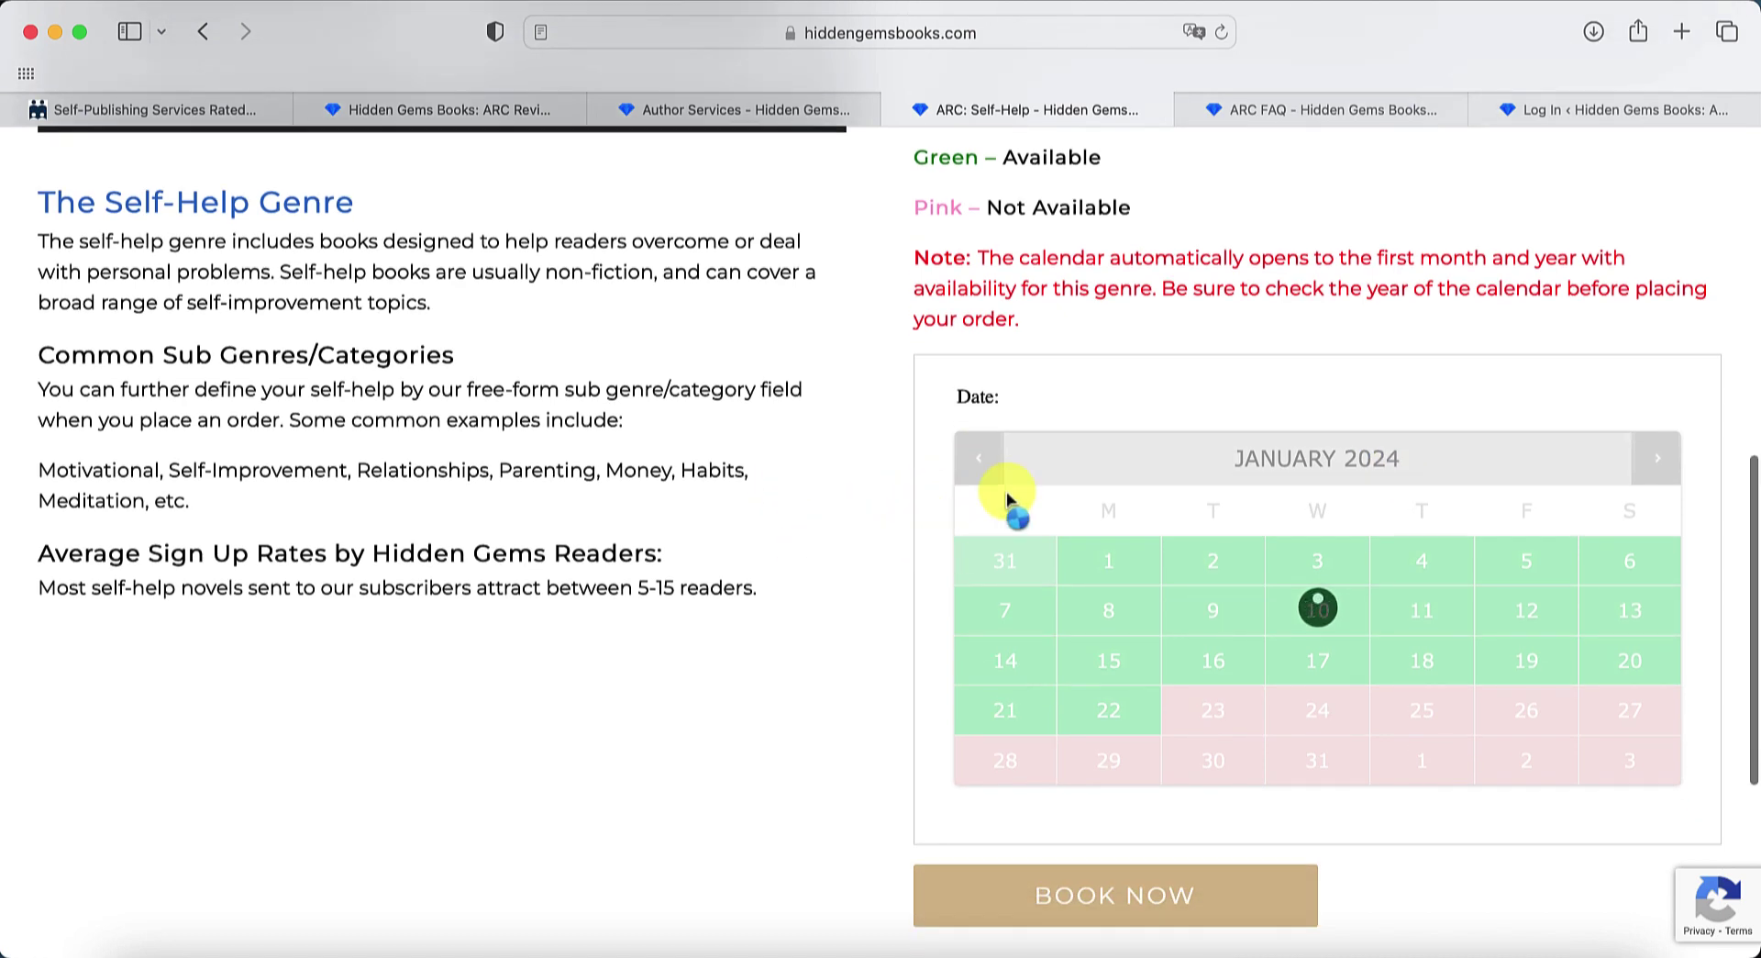
left_click(978, 463)
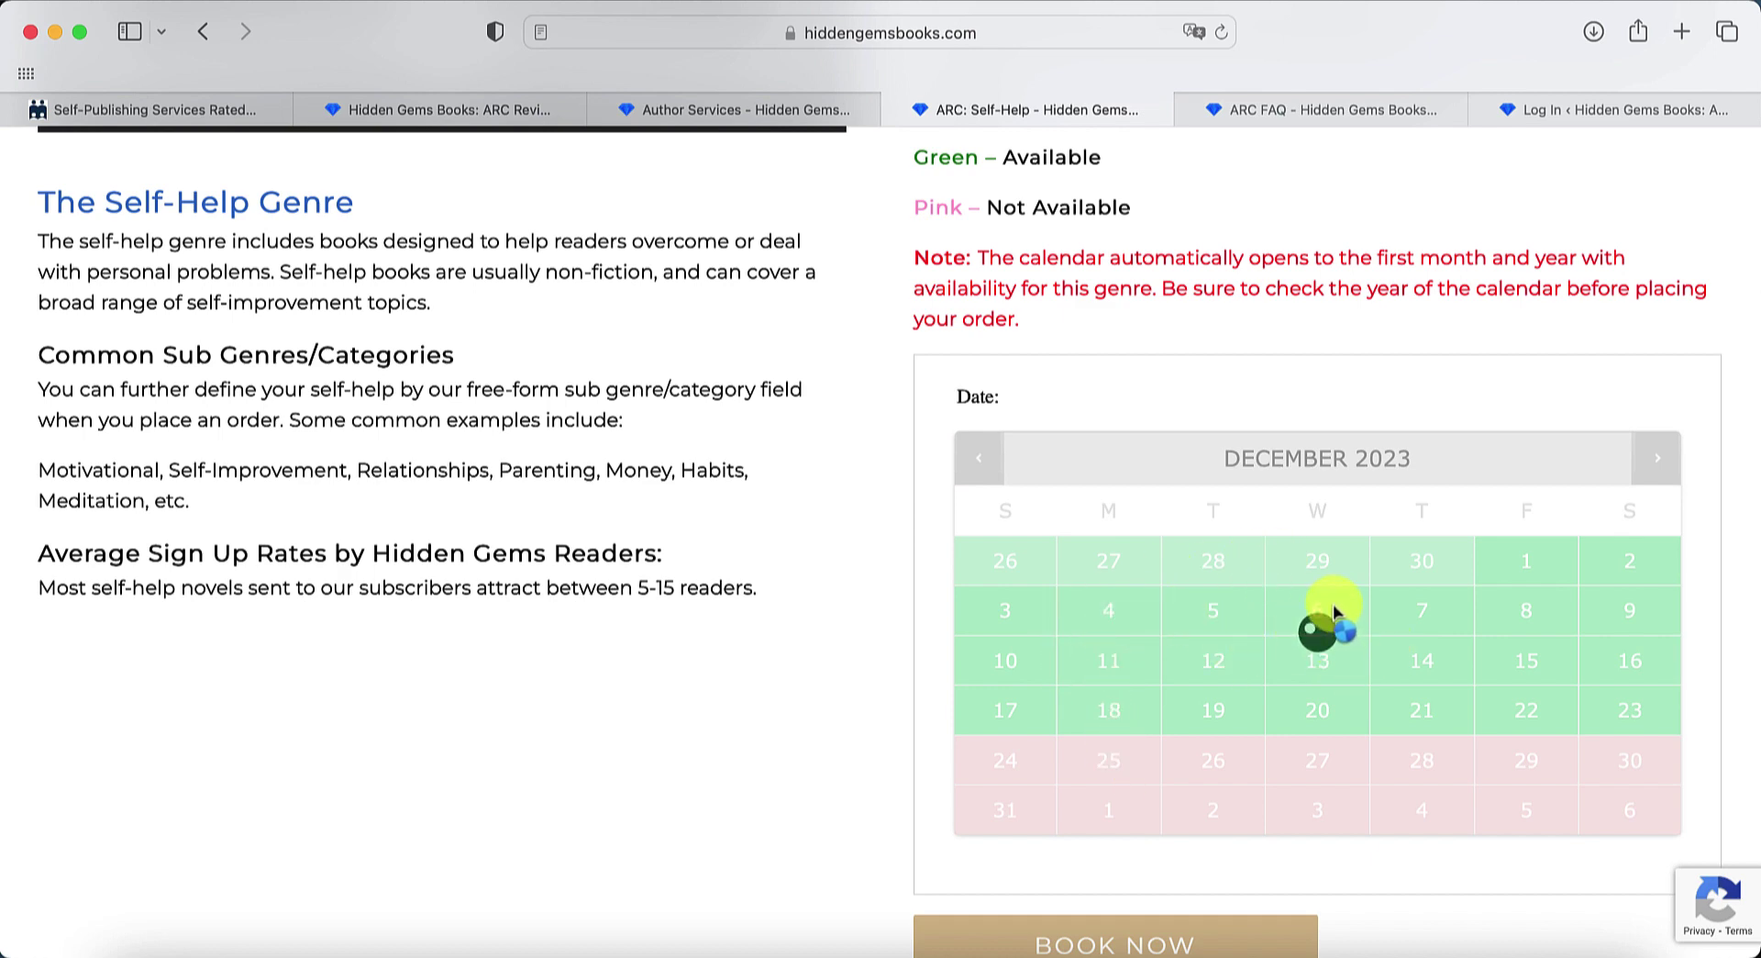
left_click(996, 474)
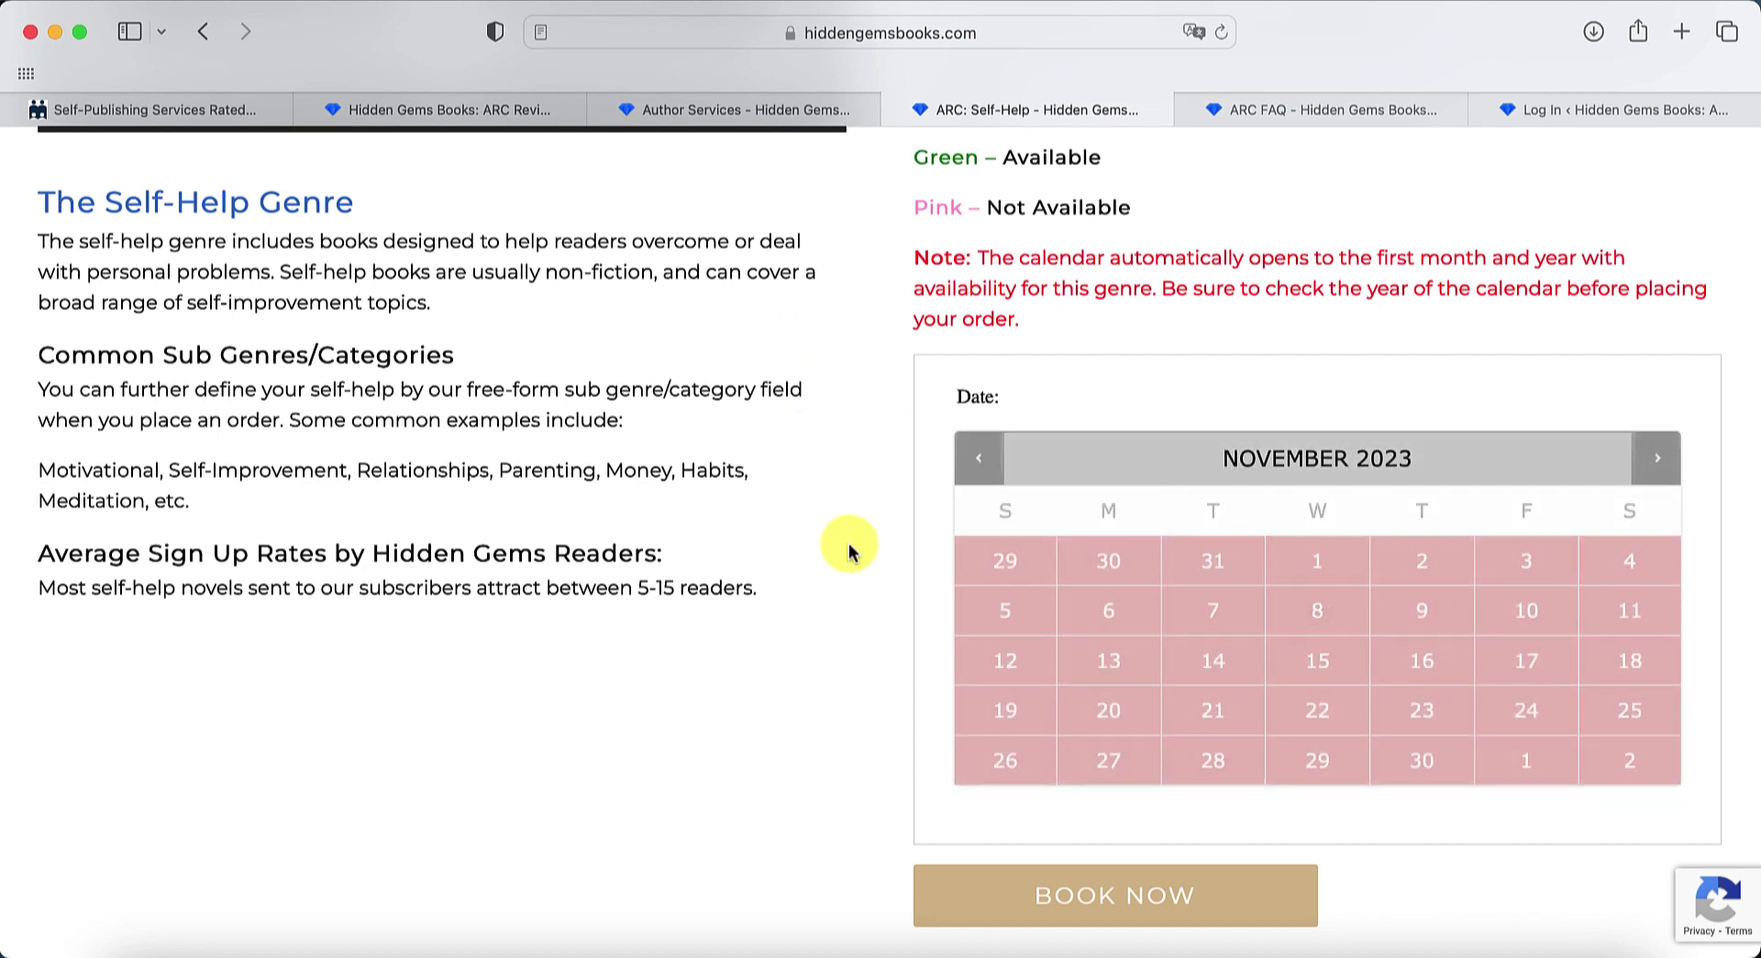
- Go back to the ARC Program page, change the main genre to Romance and open its booking page
scroll(823, 415, "up", 1)
scroll(823, 415, "up", 10)
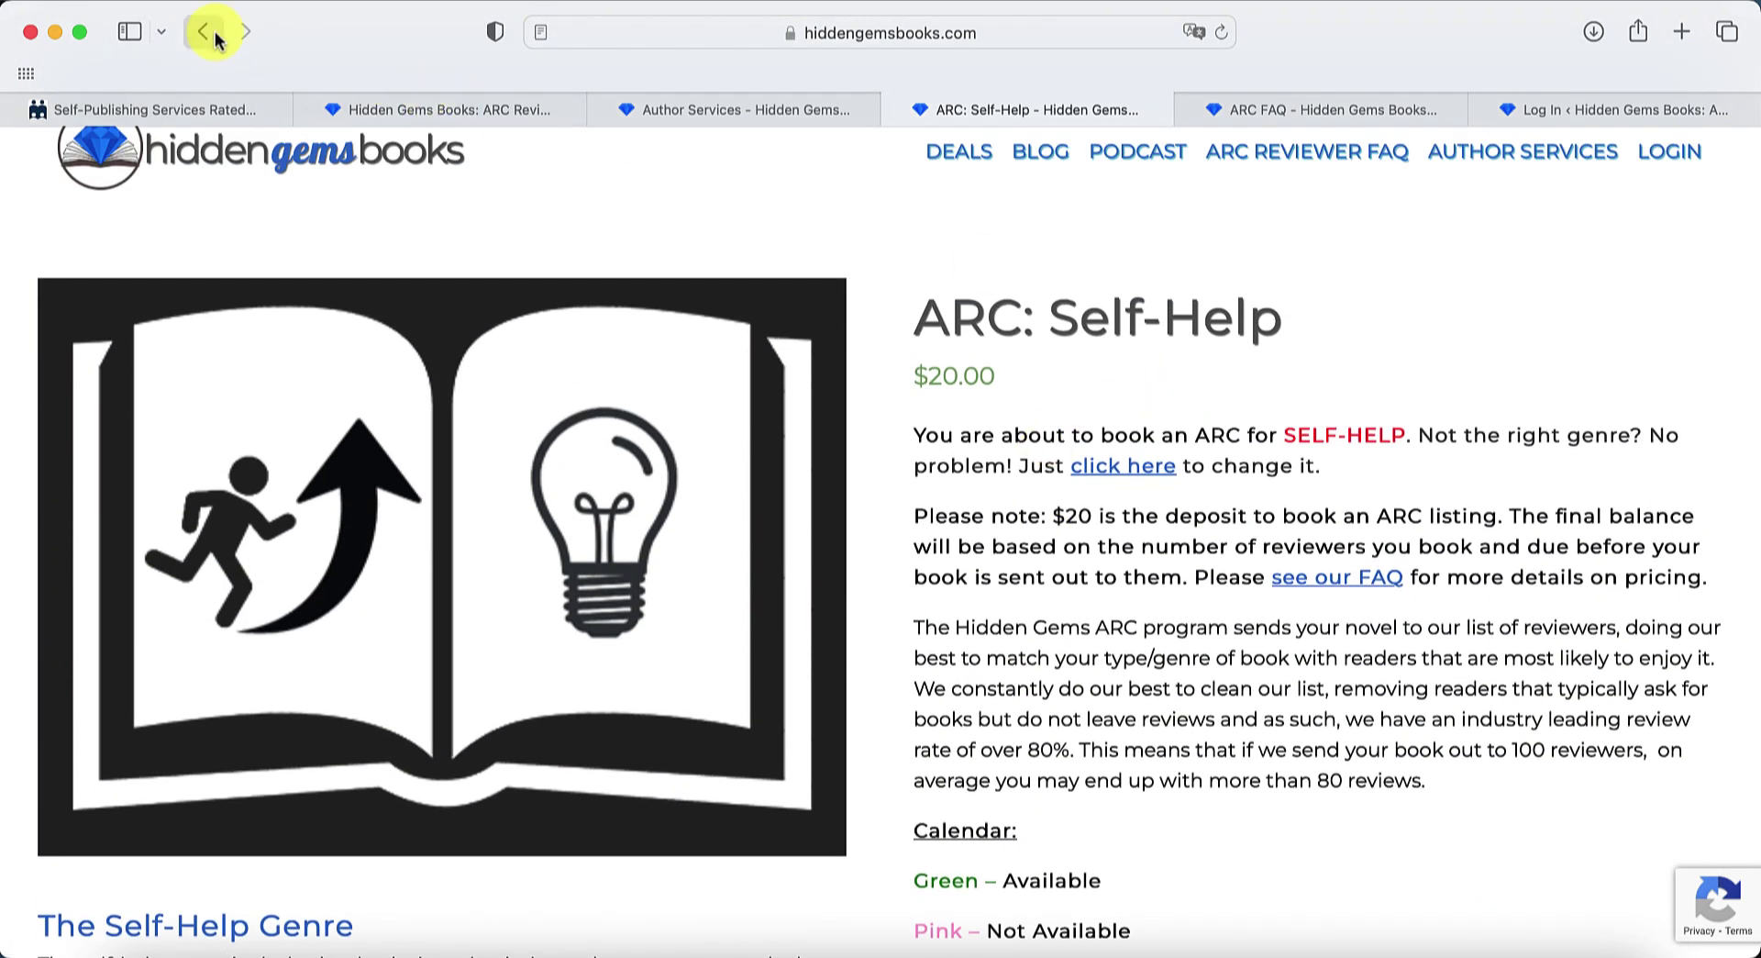
left_click(214, 35)
left_click(494, 464)
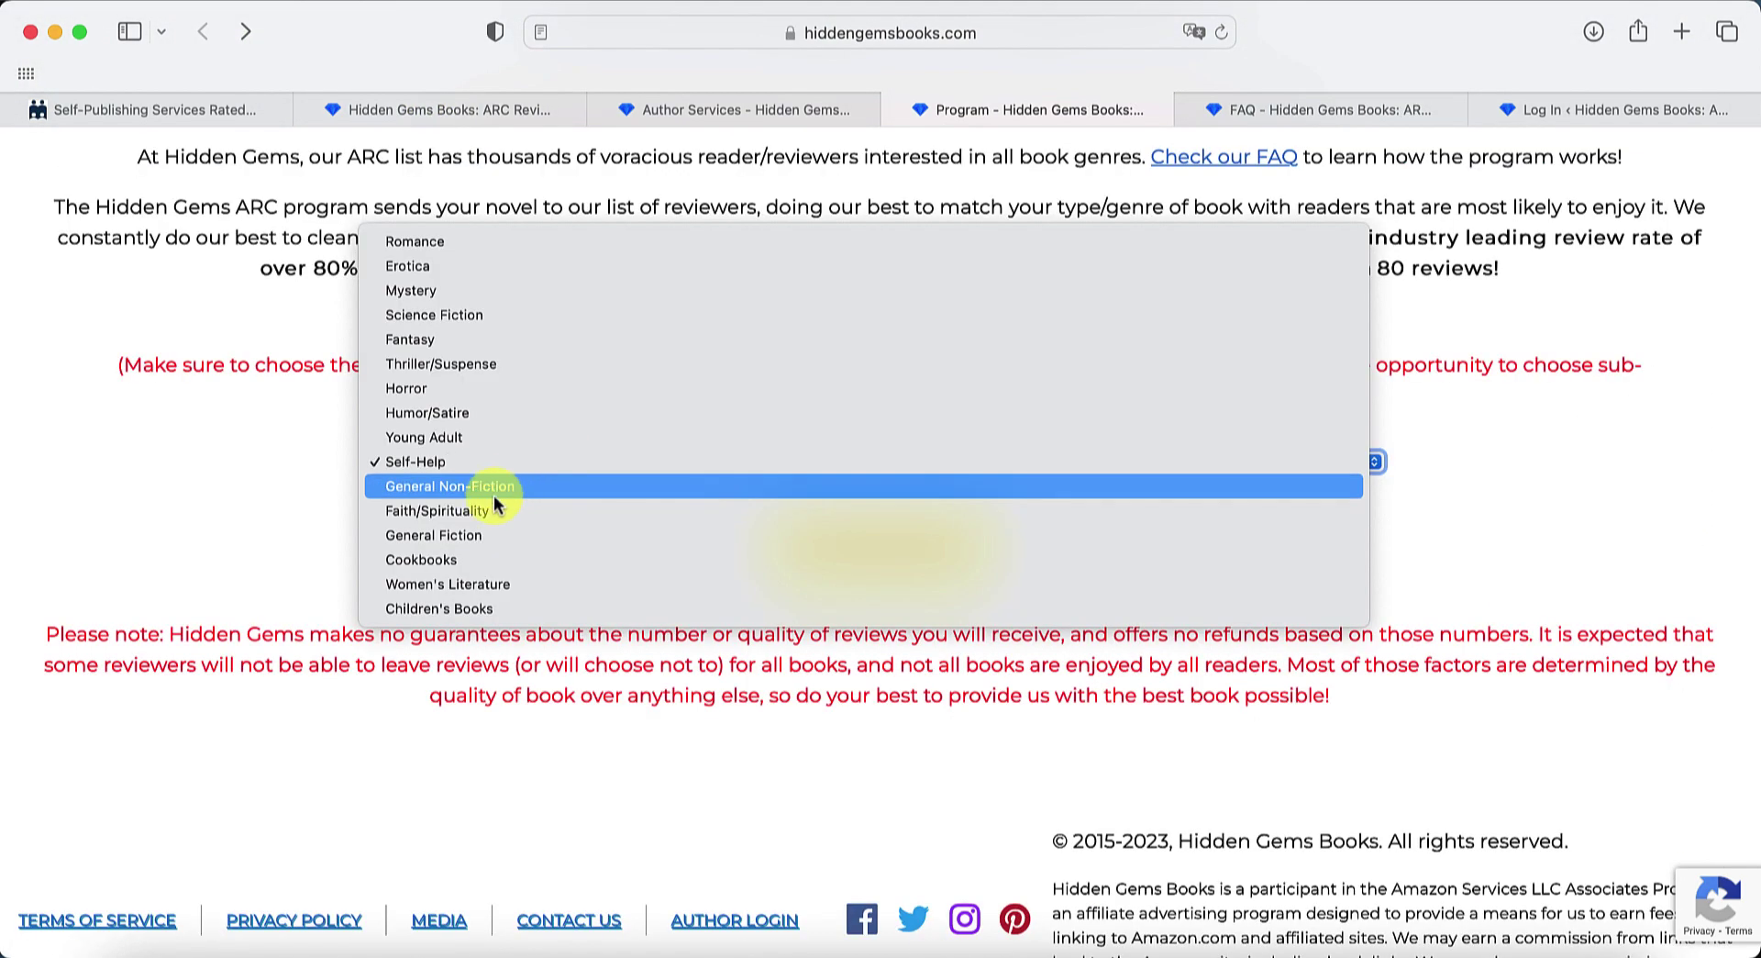
left_click(464, 240)
left_click(937, 558)
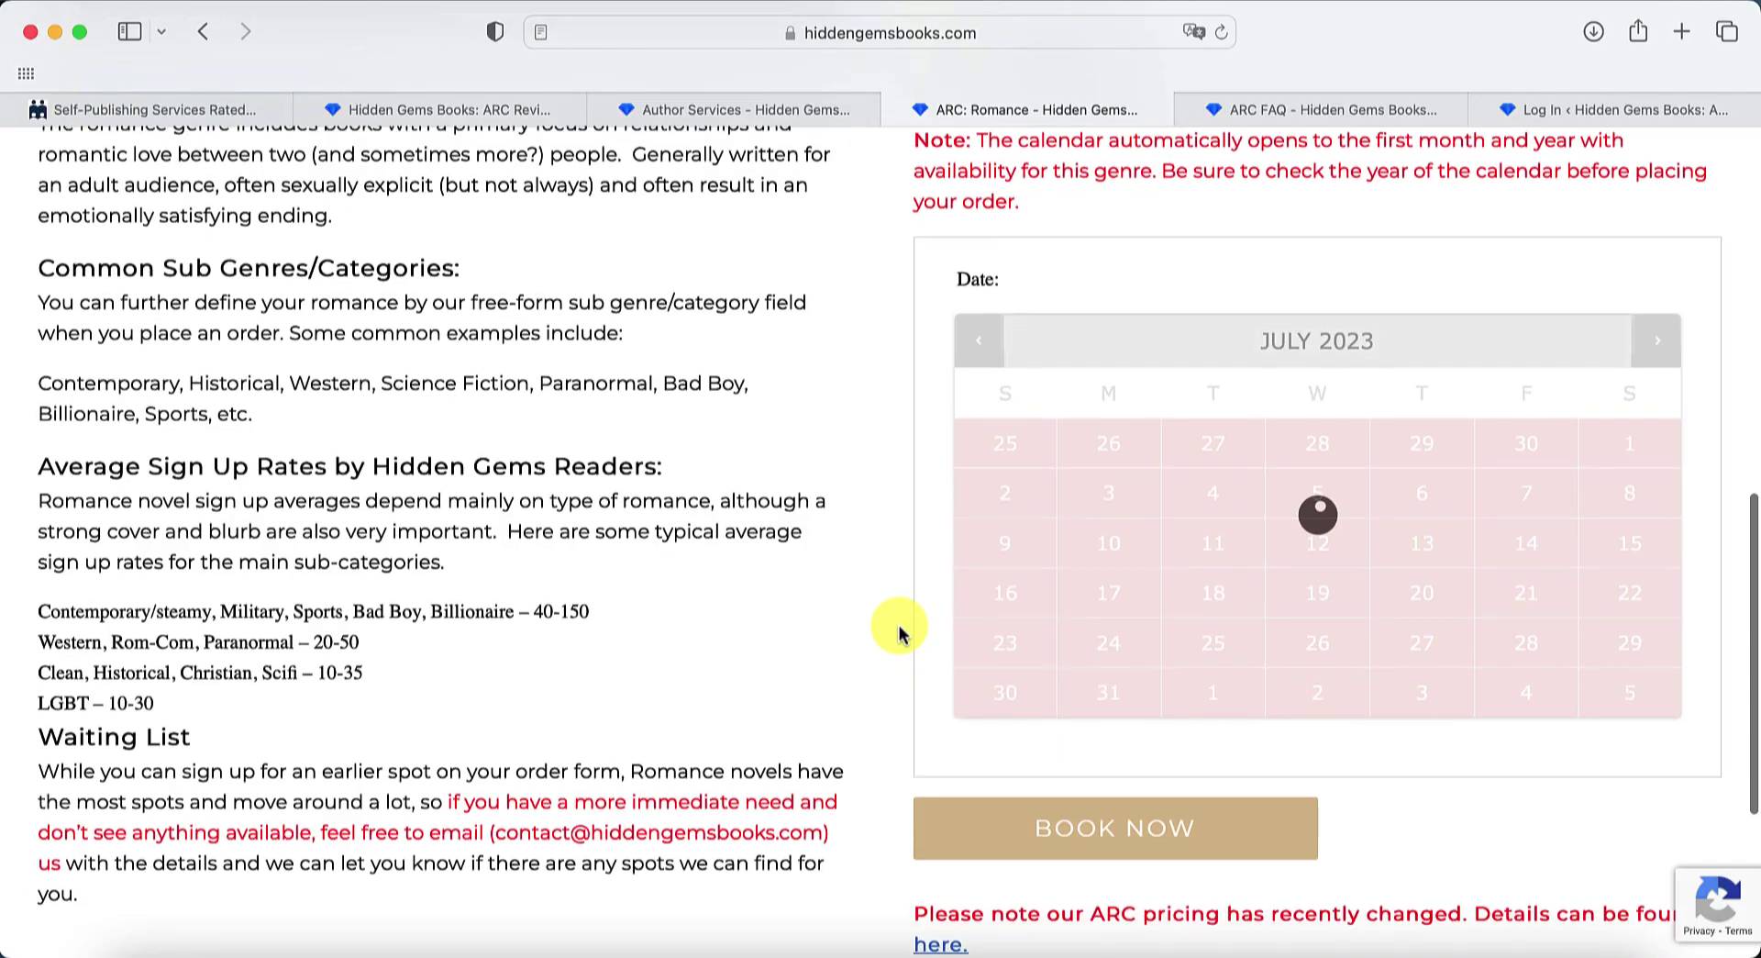
- Review the Romance genre's sign-up rates and booking calendar, checking July and August 2023, and return to the page's start
scroll(901, 629, "up", 3)
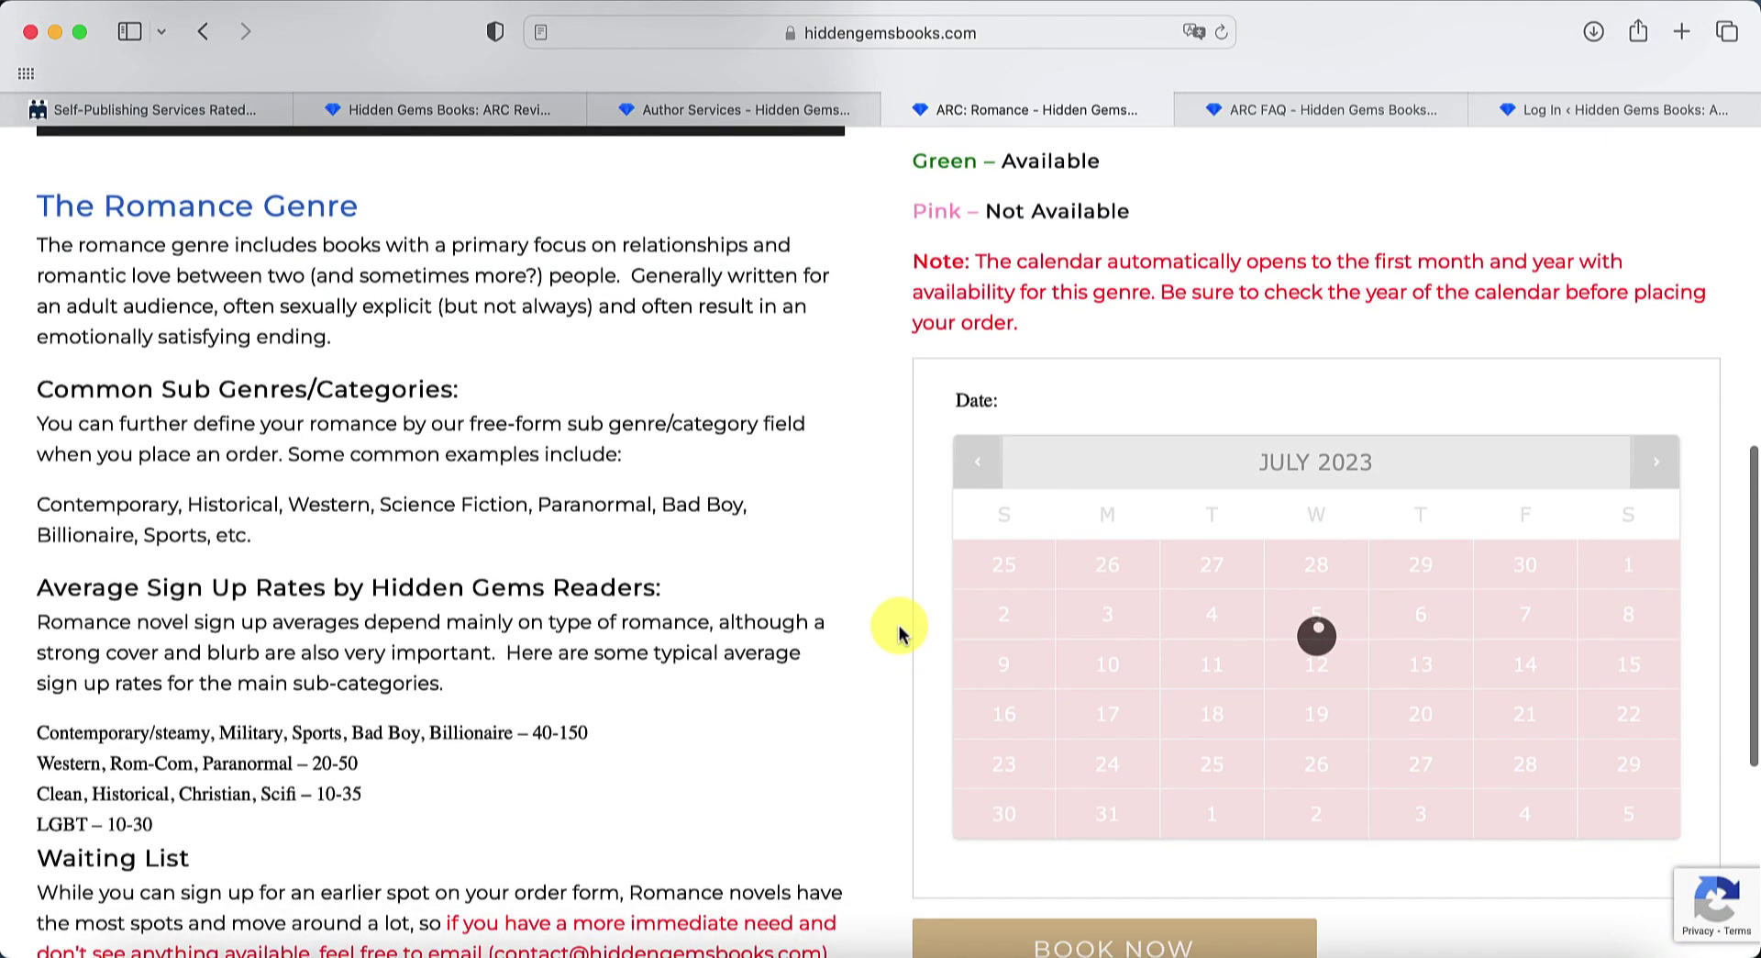
scroll(901, 631, "down", 3)
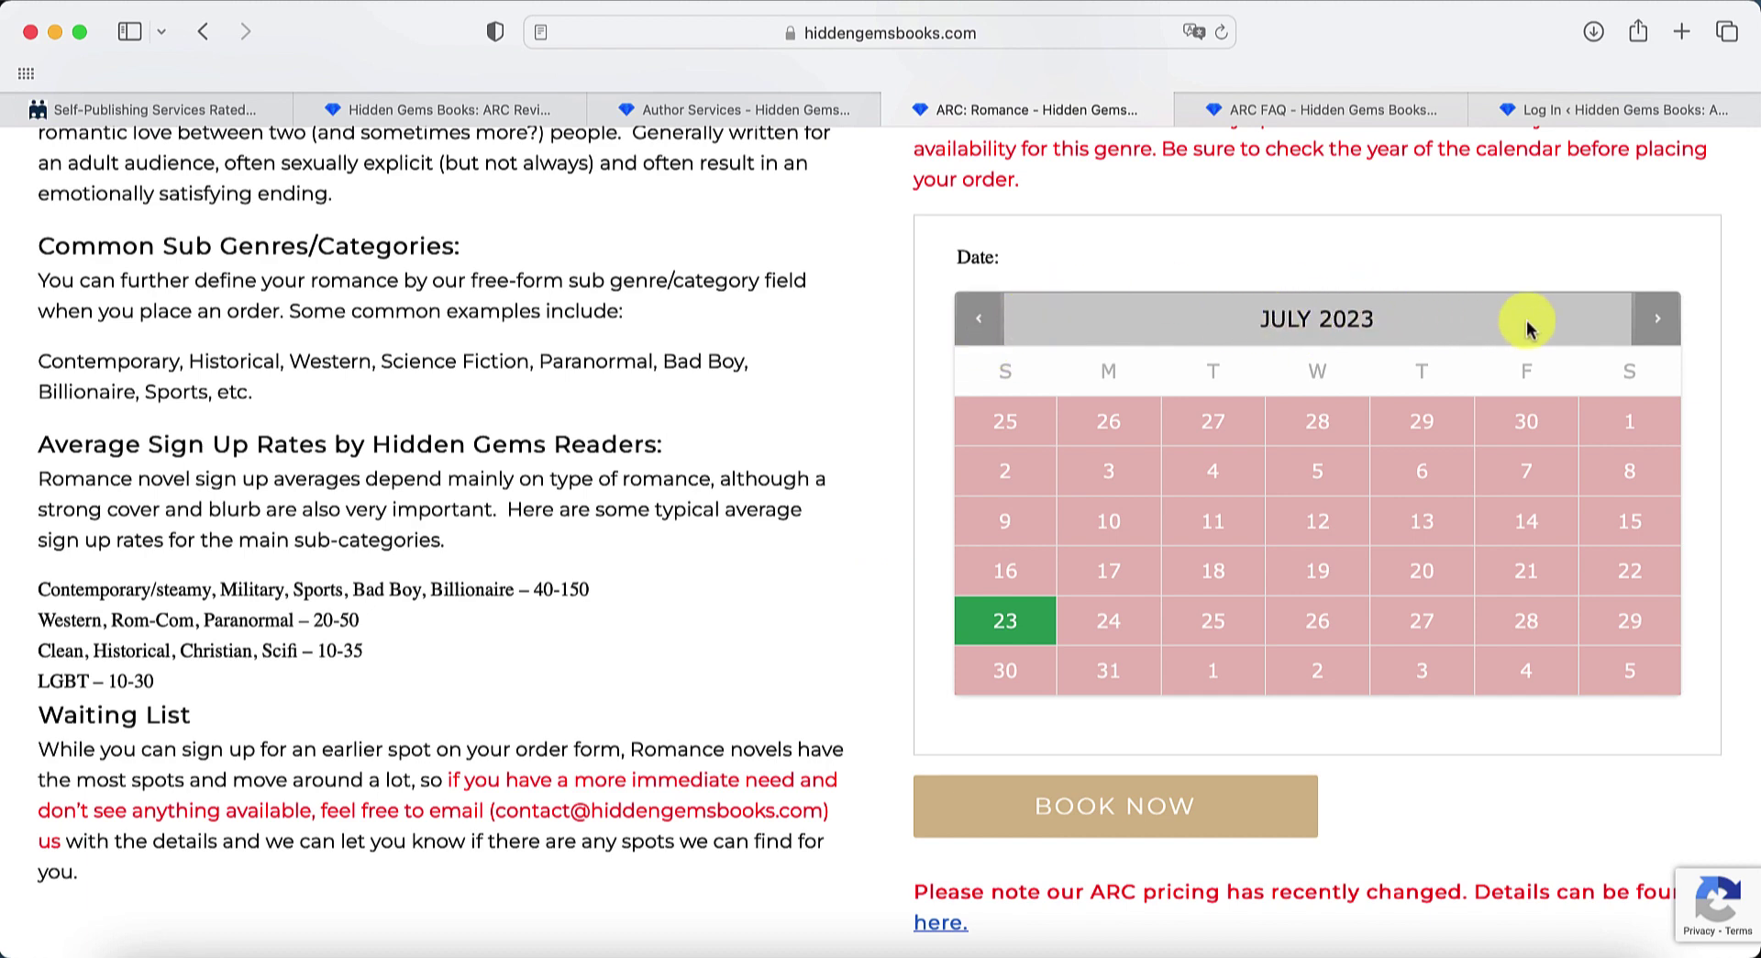
left_click(1665, 332)
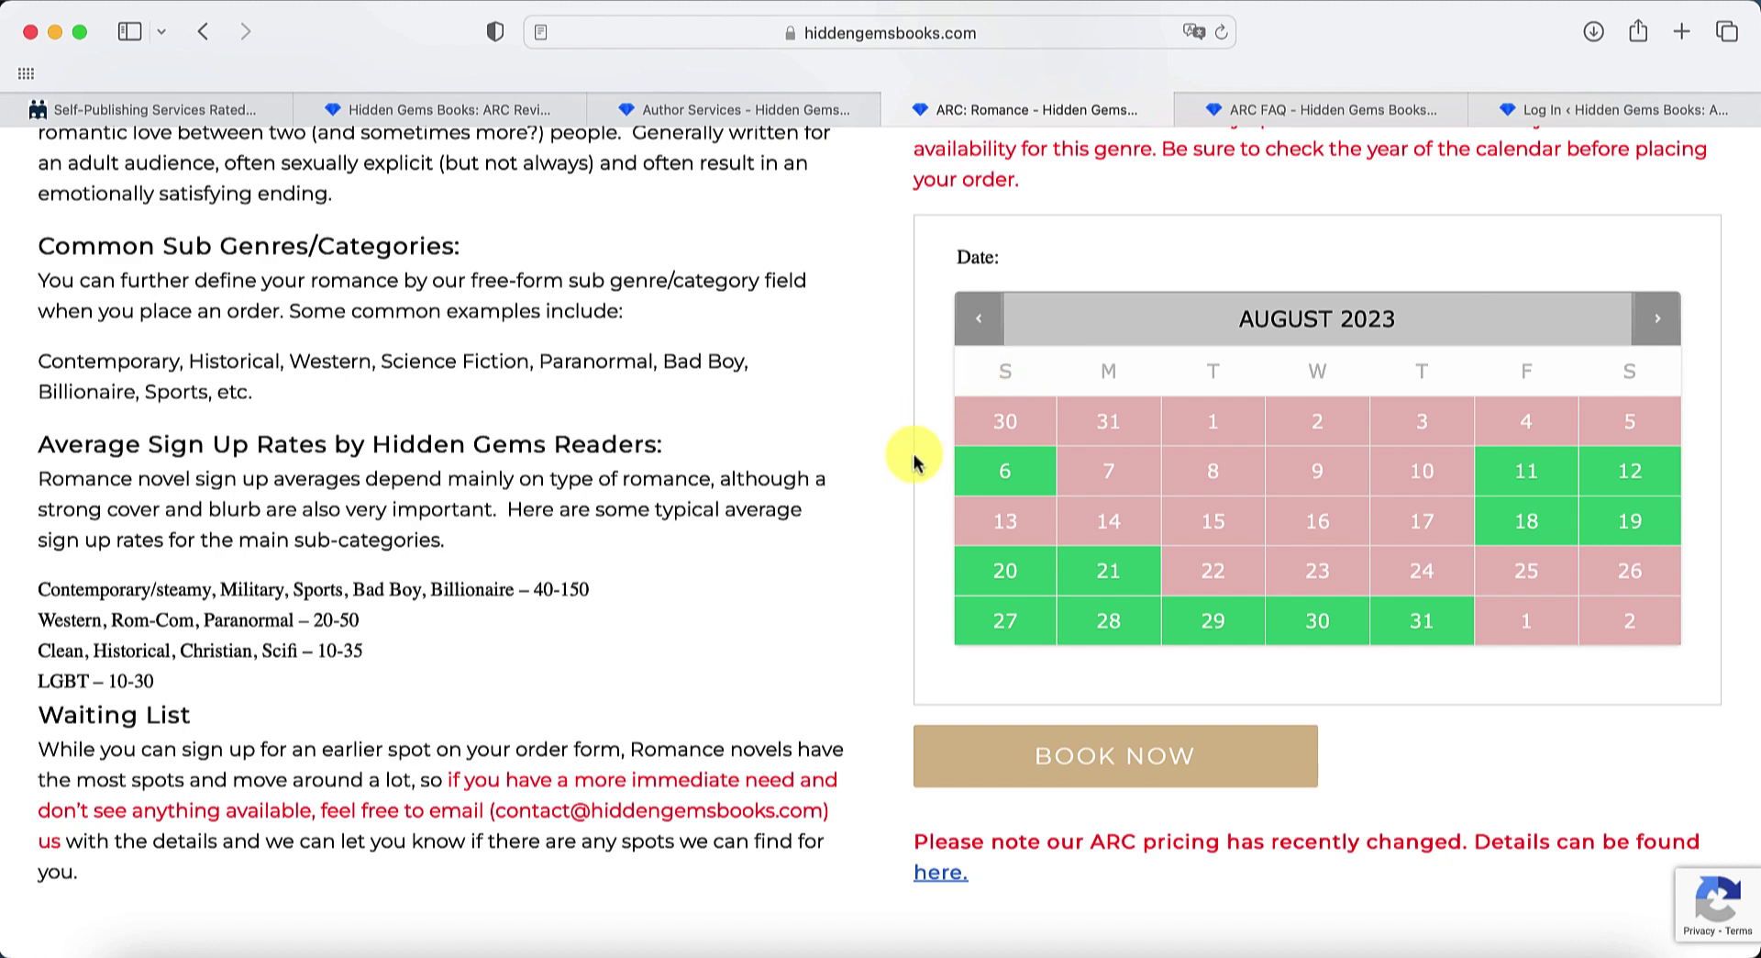
scroll(648, 419, "up", 10)
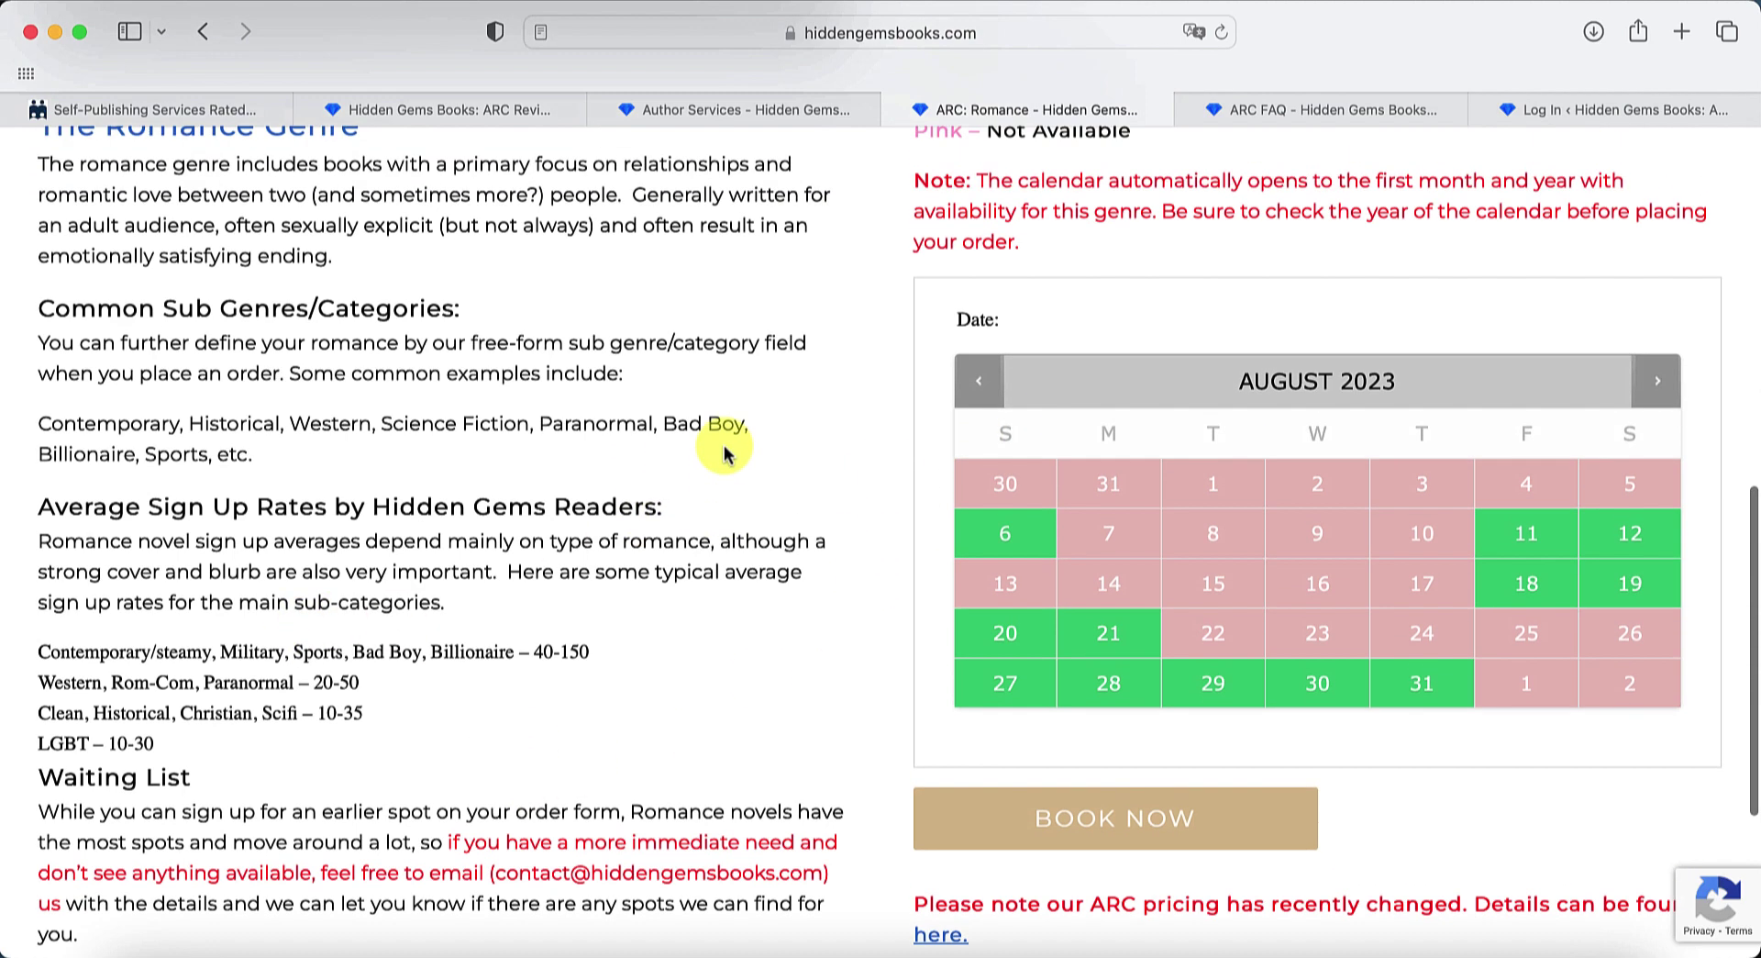
scroll(890, 521, "up", 5)
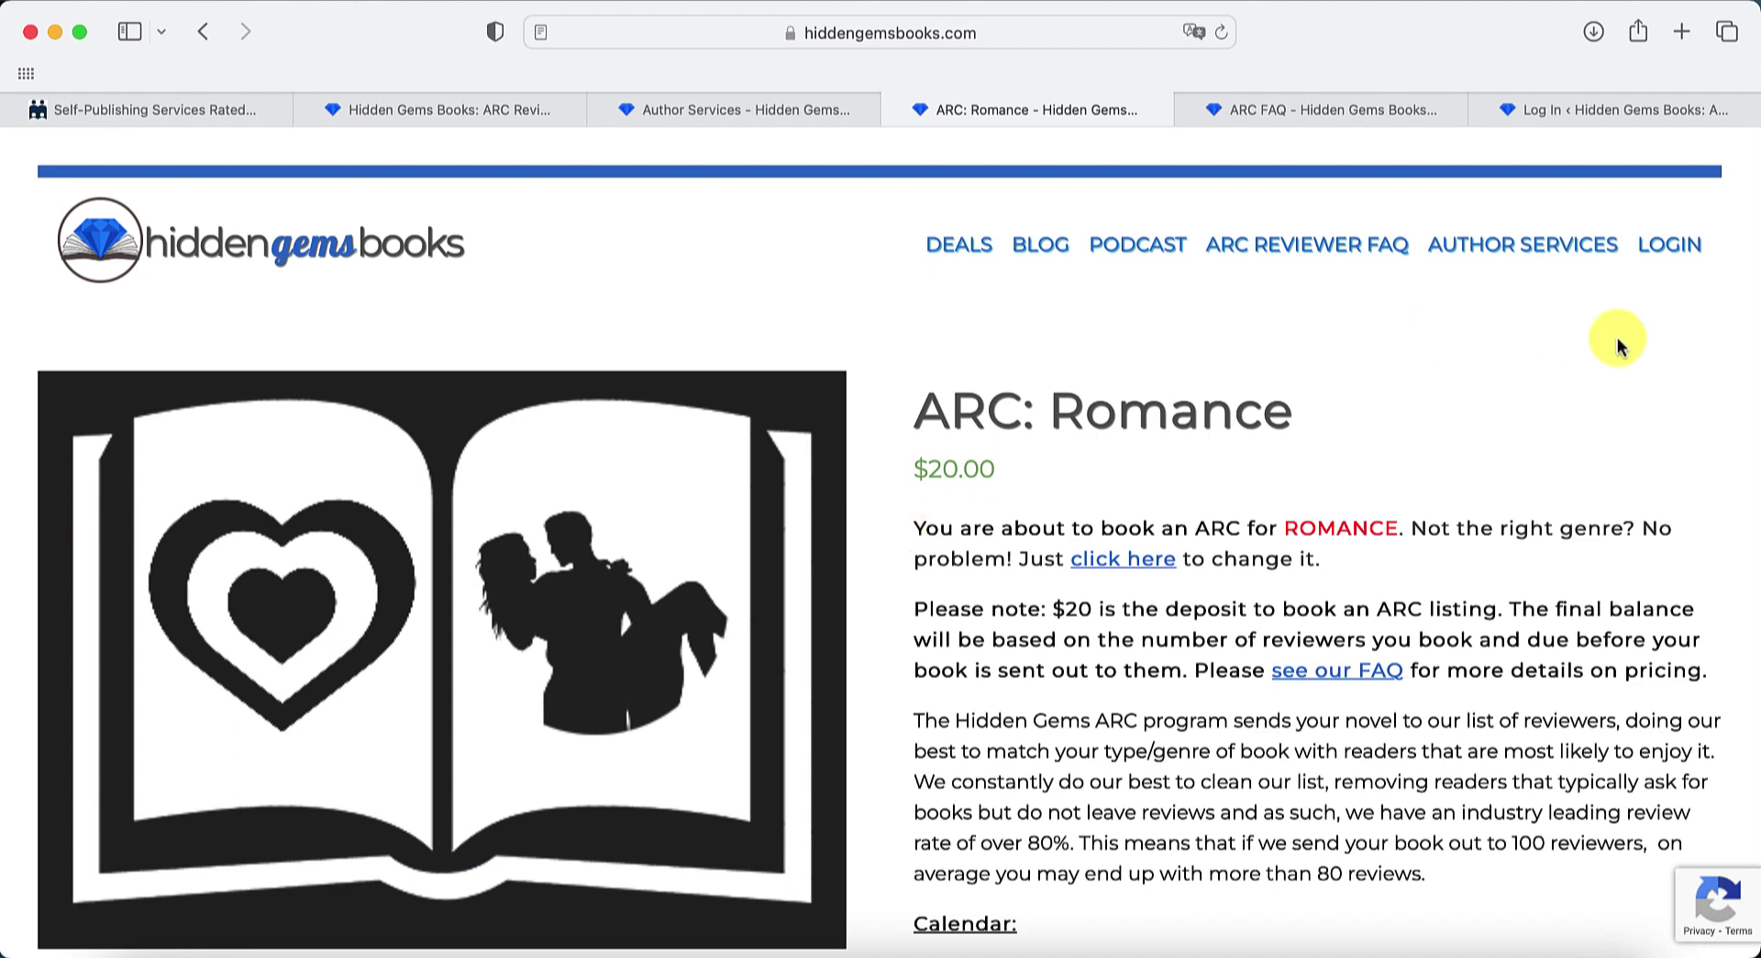
- Switch to the Hidden Gems login page and examine the login form with its author registration and unique link options
left_click(1639, 117)
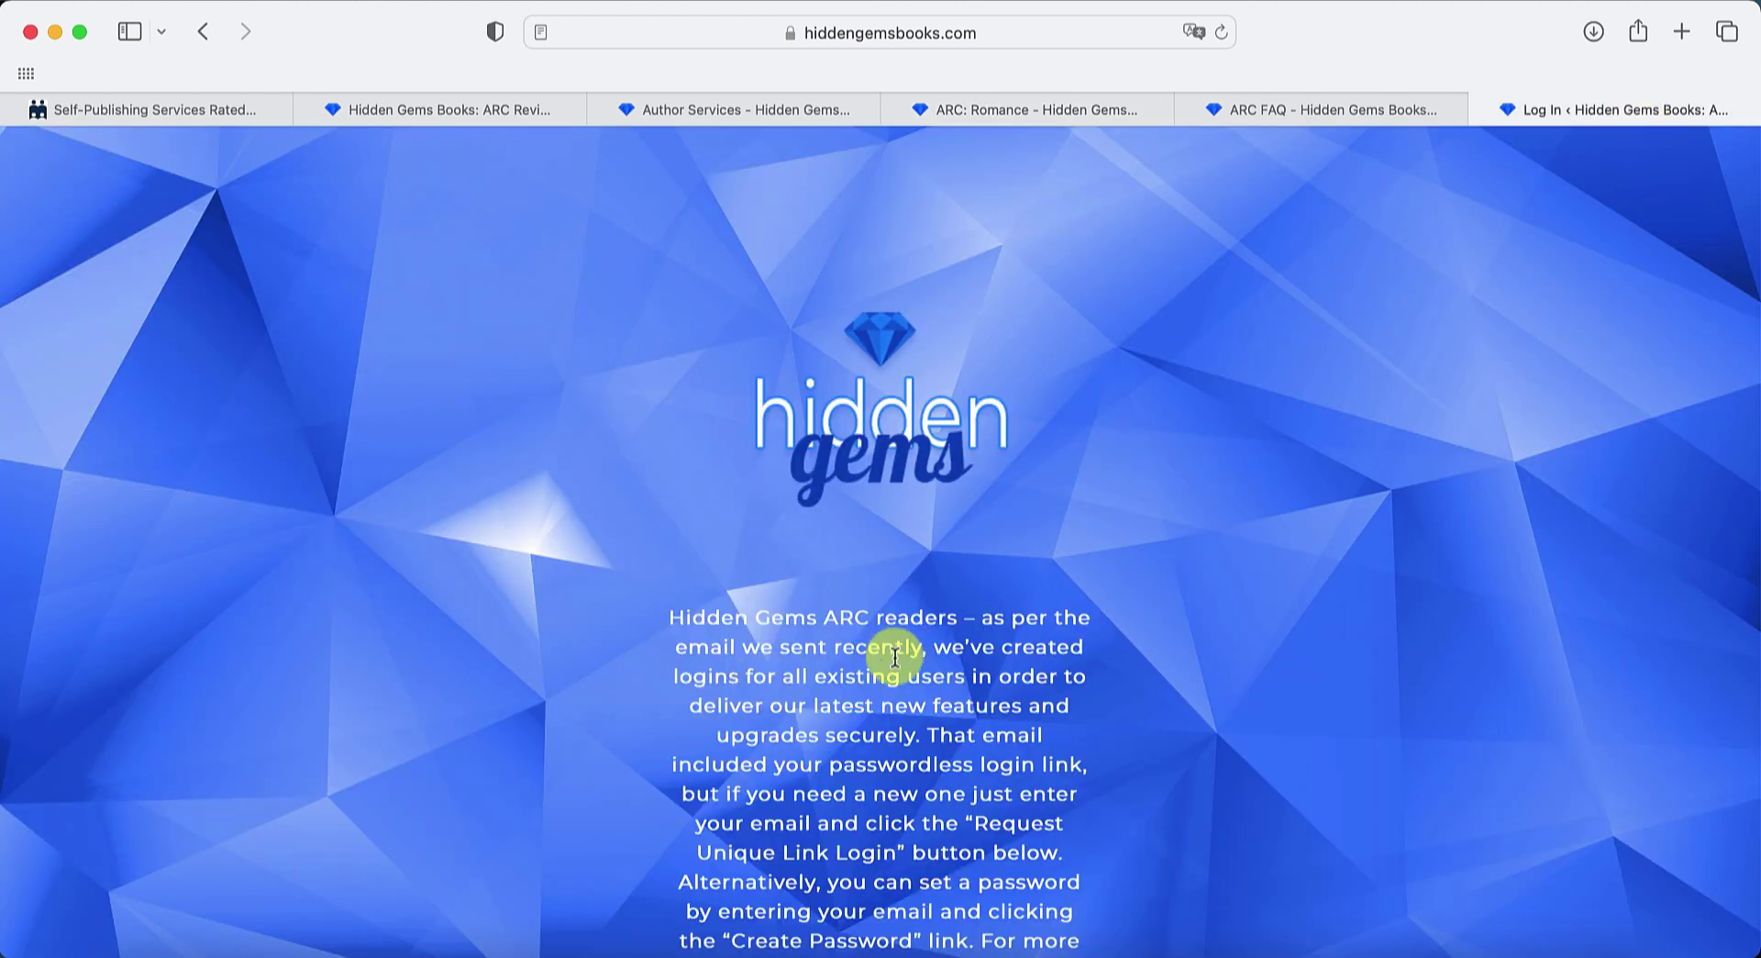
scroll(895, 658, "down", 5)
scroll(526, 791, "down", 2)
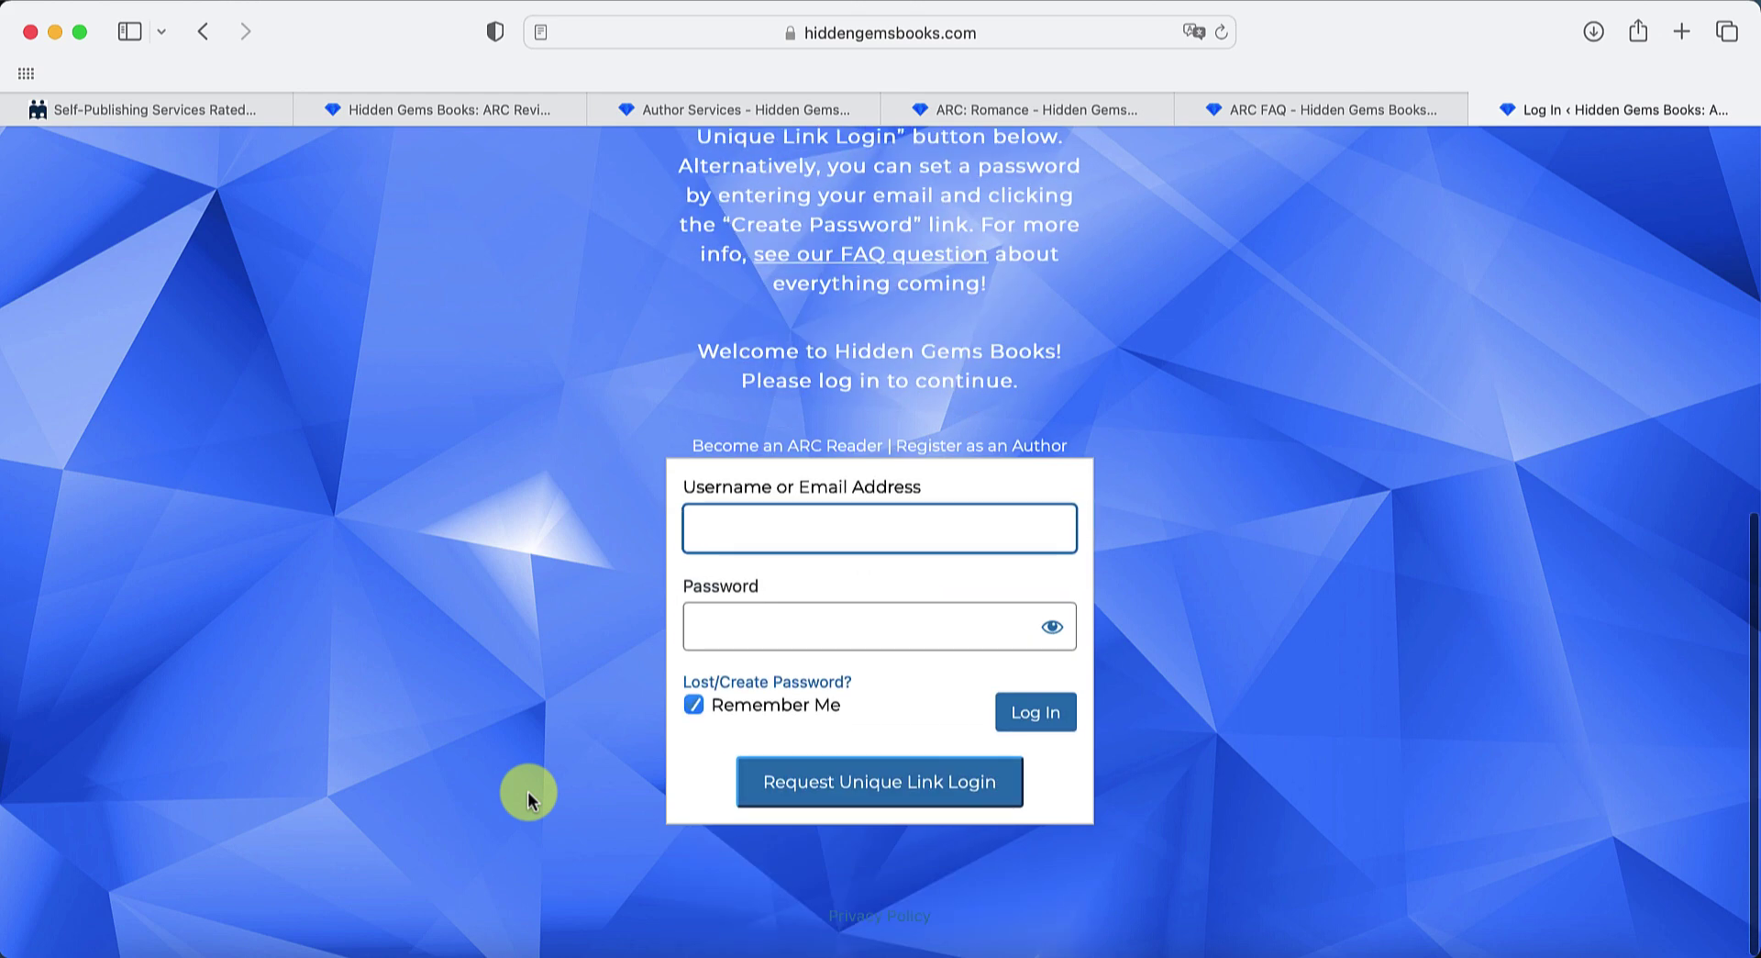
scroll(563, 691, "up", 8)
- Look briefly at the FAQ's ARC scheduling answer again, and return to the login page
left_click(1308, 114)
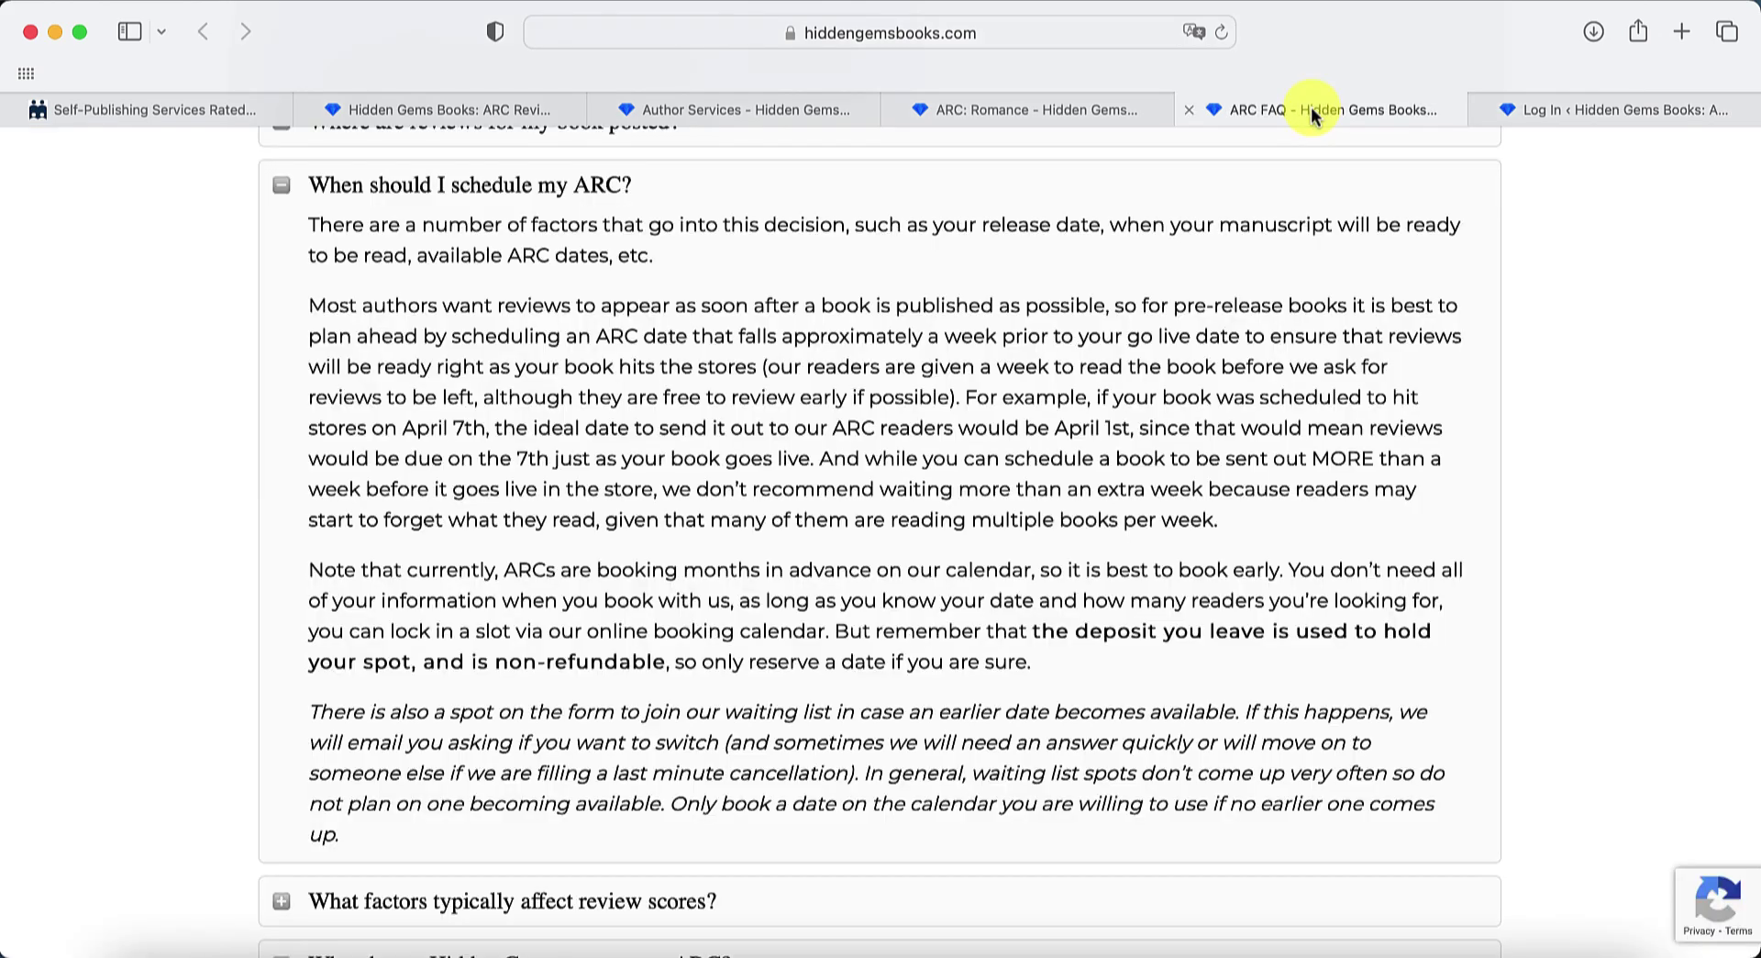
left_click(1514, 110)
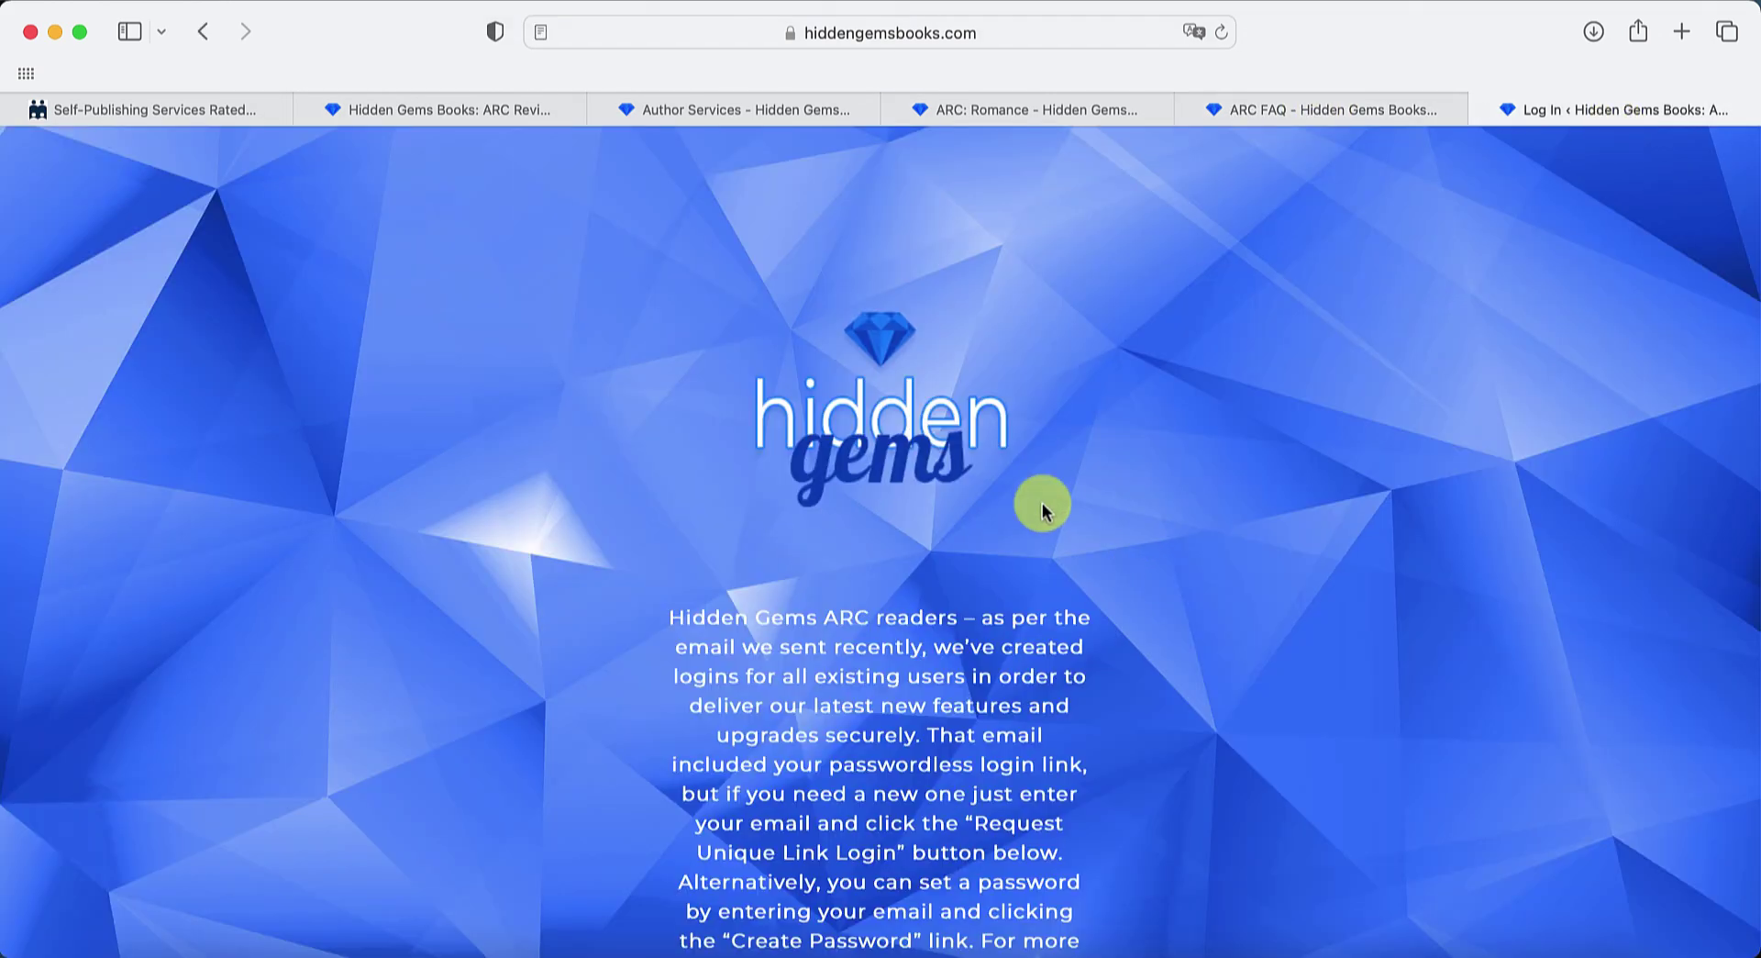
scroll(1043, 503, "down", 5)
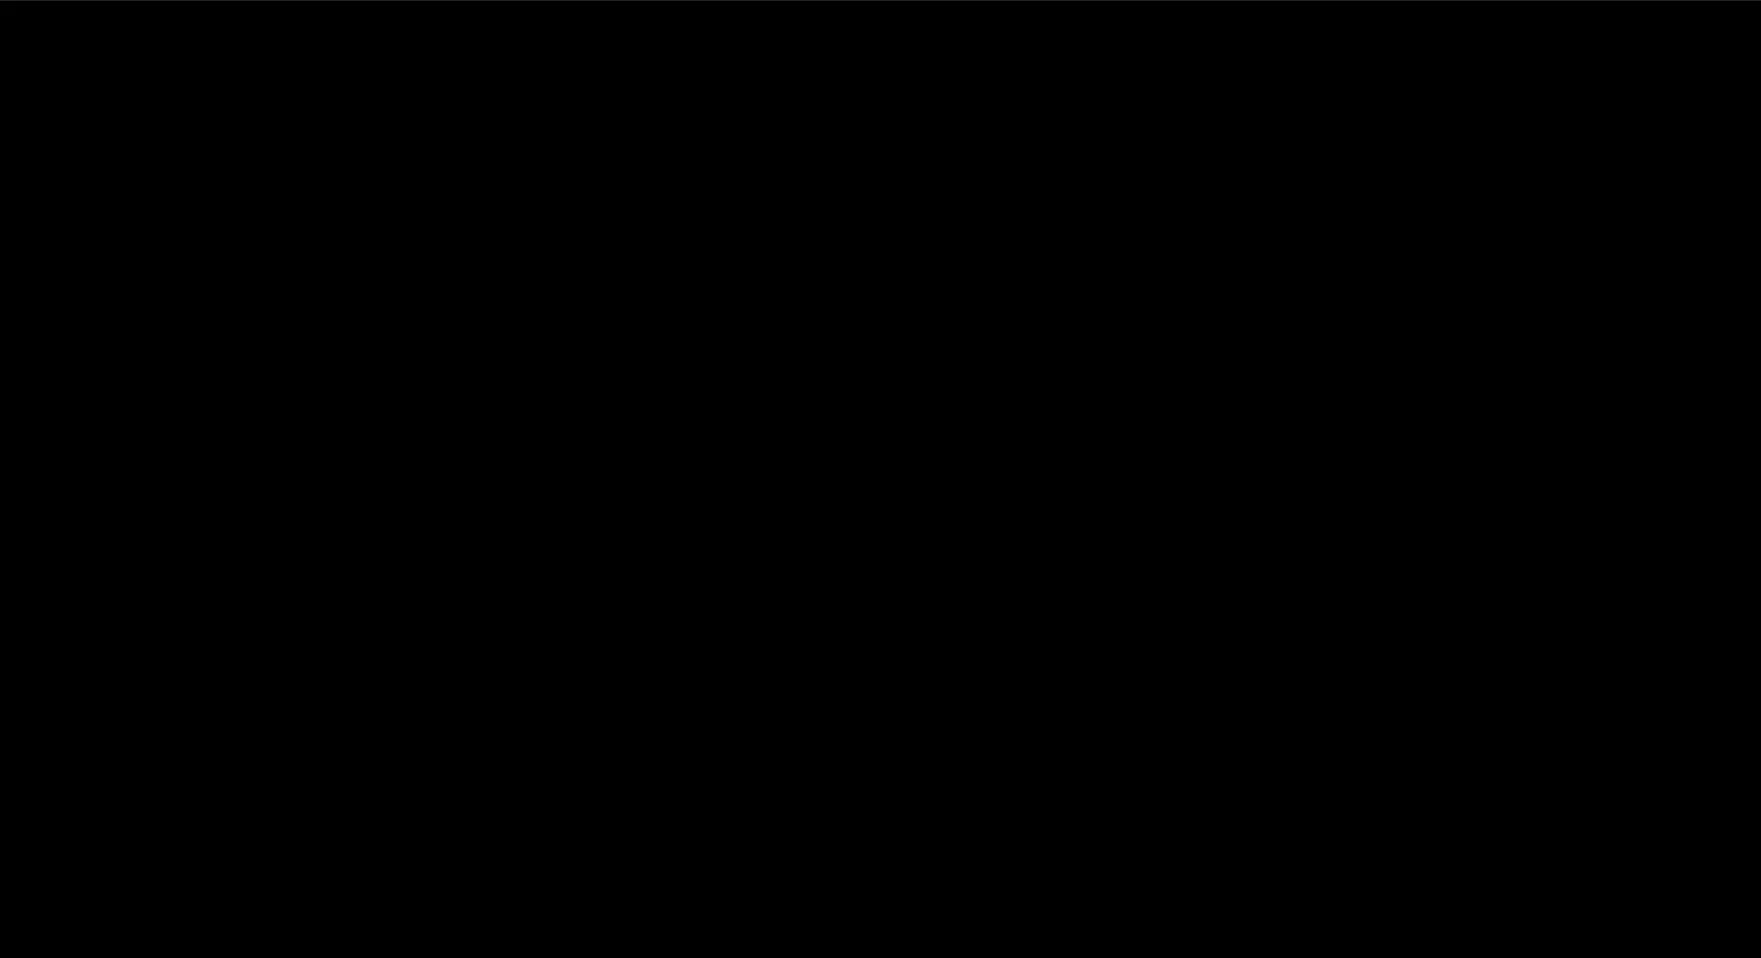